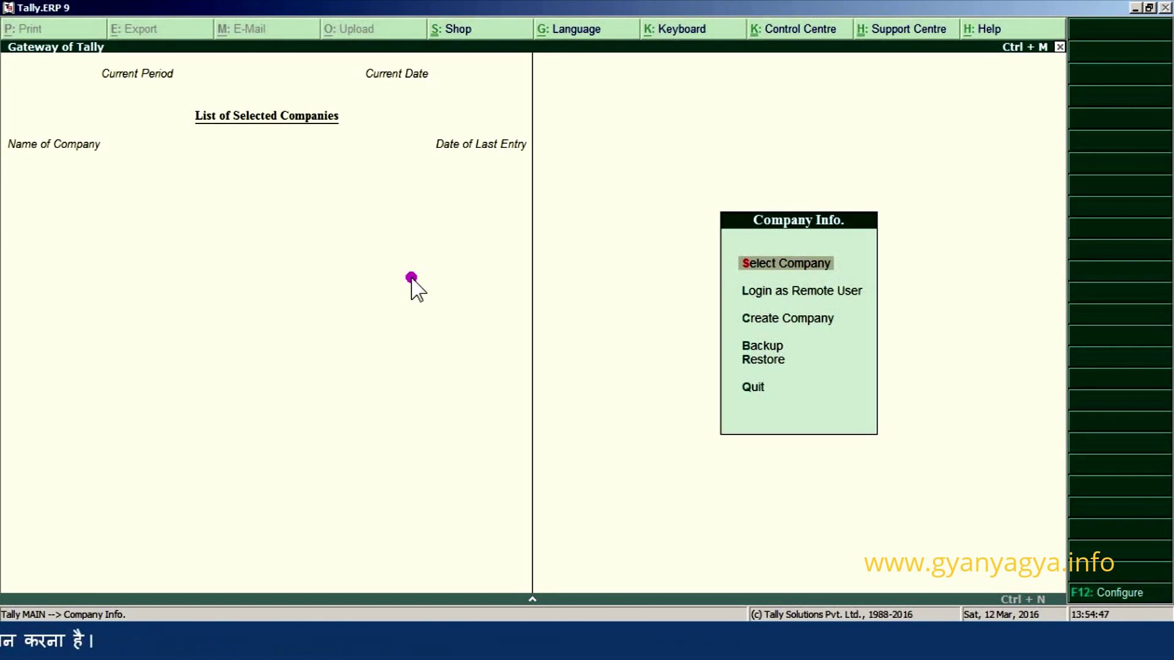
Create a company named ABC Sports with Karnataka as its state.
key("Down")
key("Down")
key("Return")
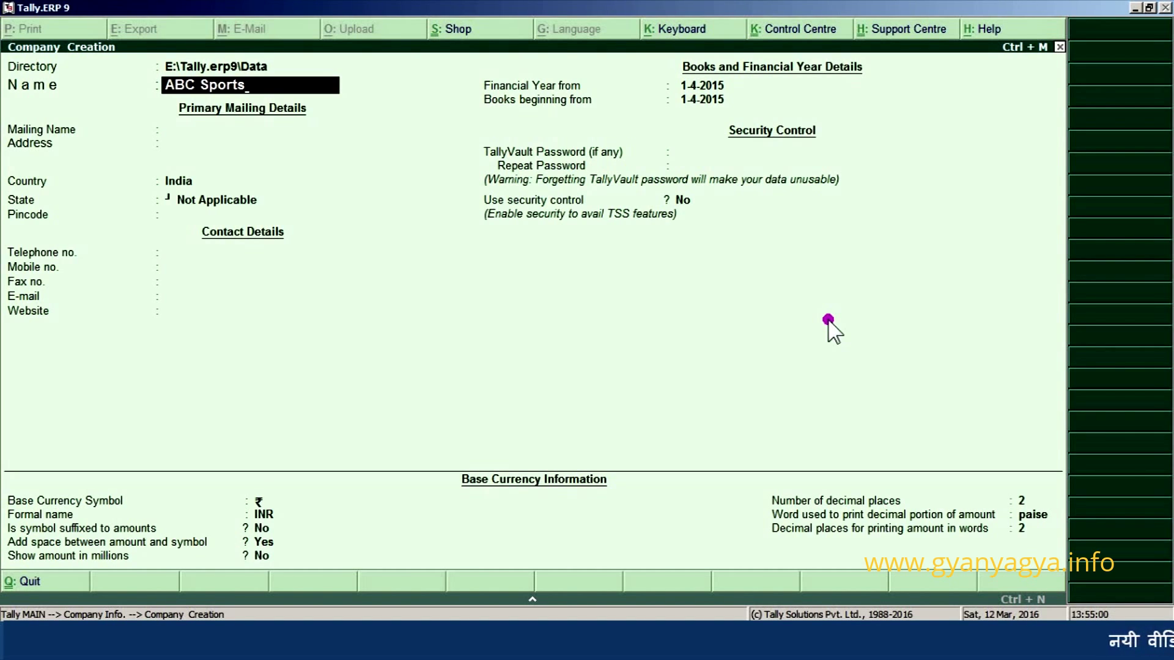
key("Return")
key("Return")
key("Return")
key("Return")
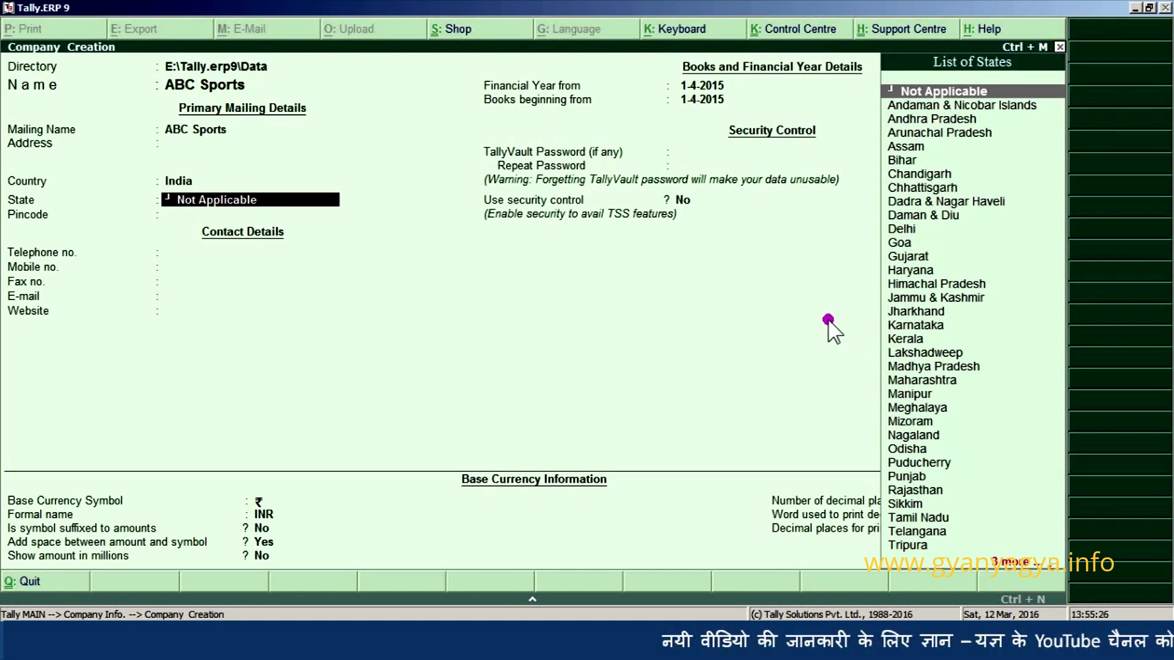
type("Kar")
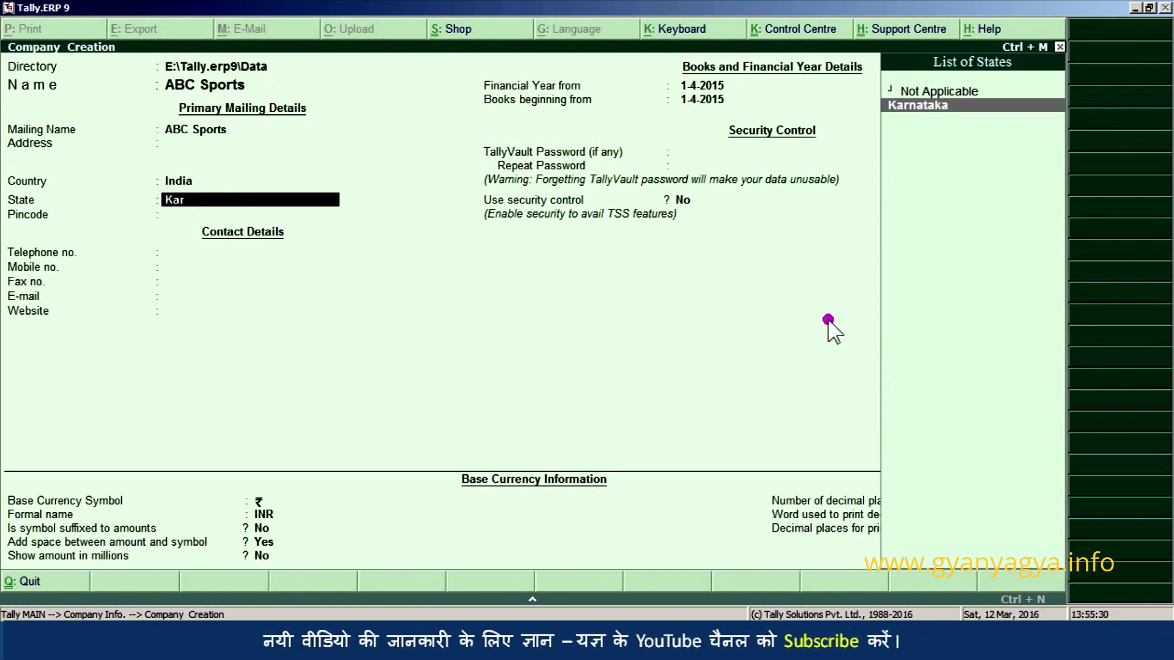
key("Return")
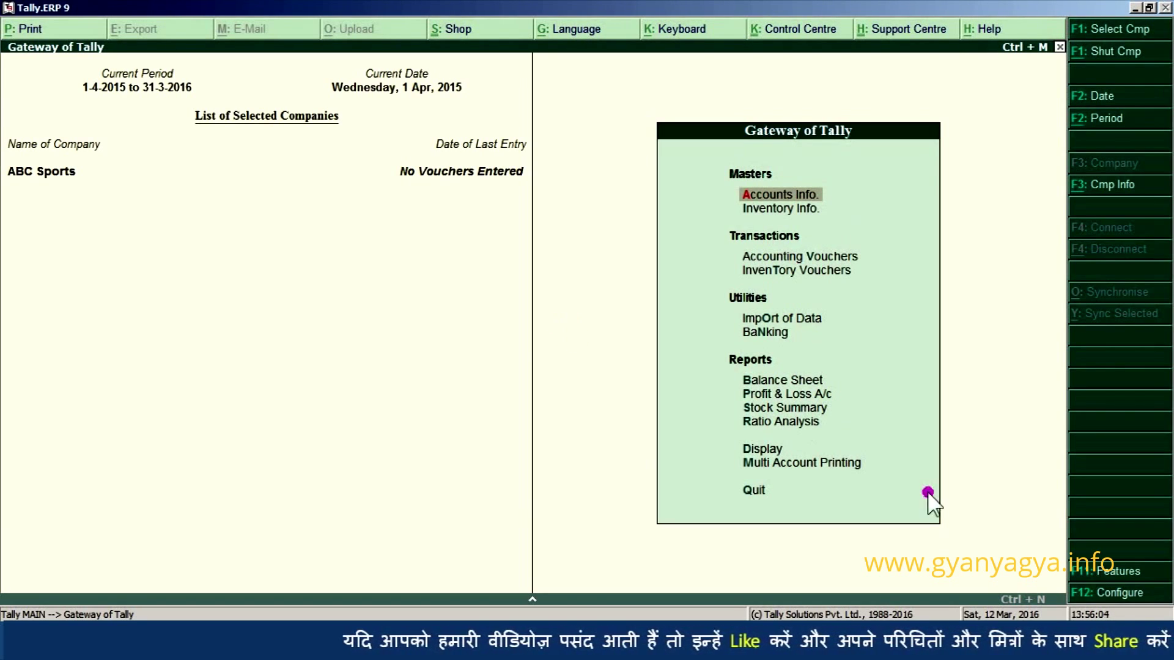
Enable Value Added Tax (VAT) in the company's statutory features and choose to set its VAT details.
left_click(1109, 574)
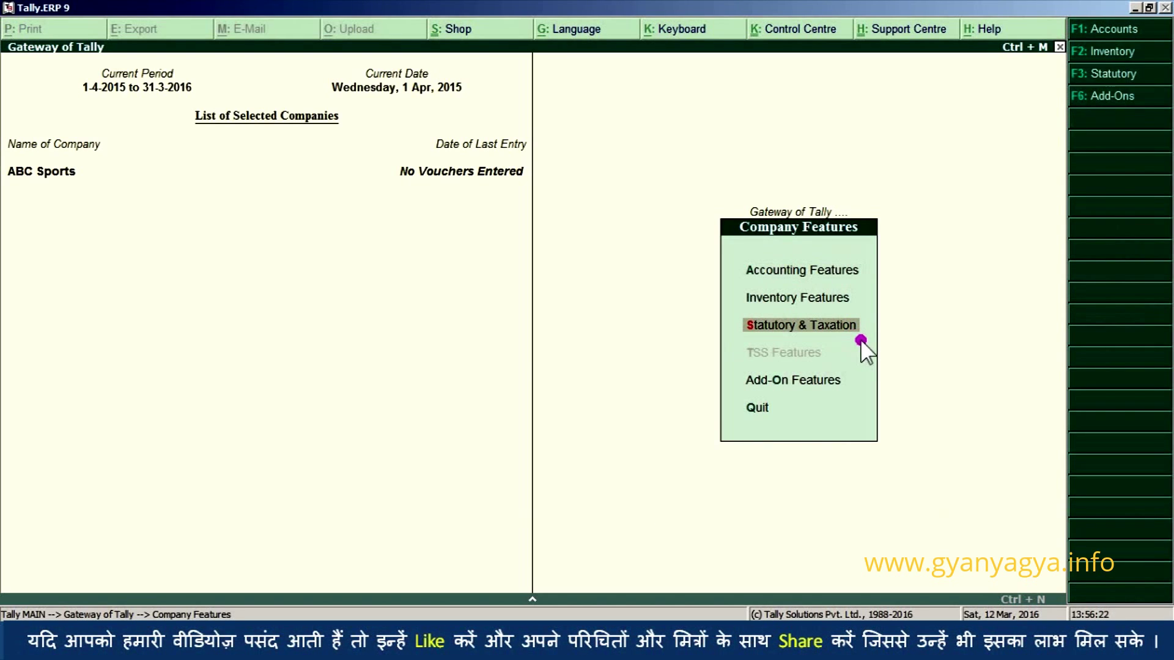
key("Return")
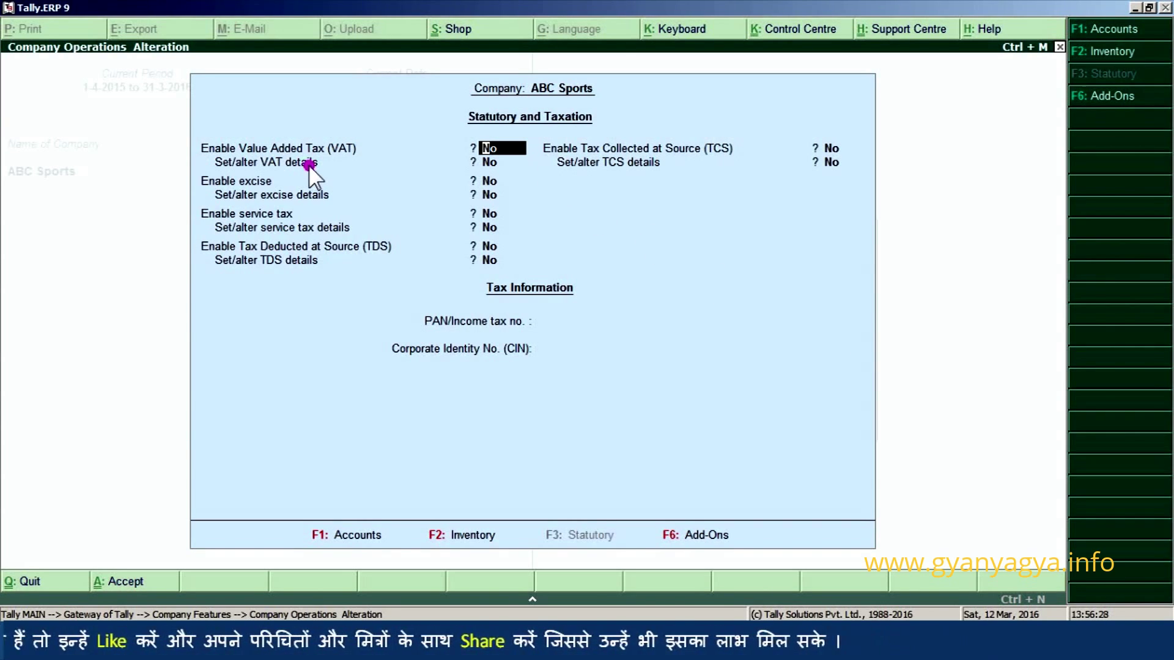
type("y")
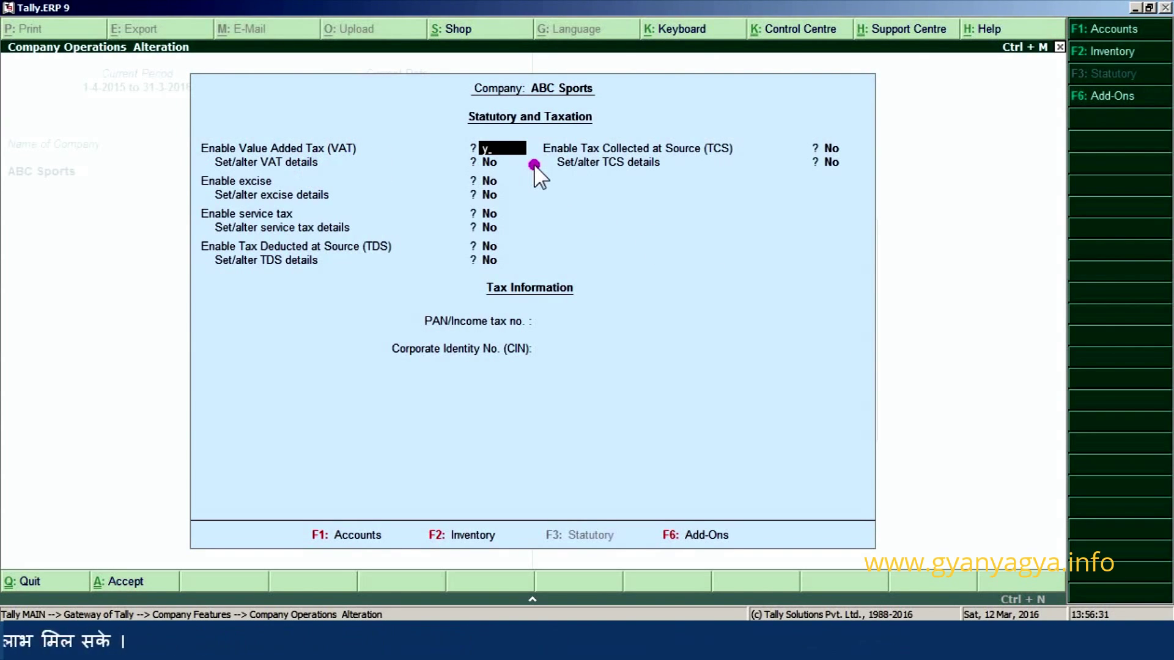
key("Return")
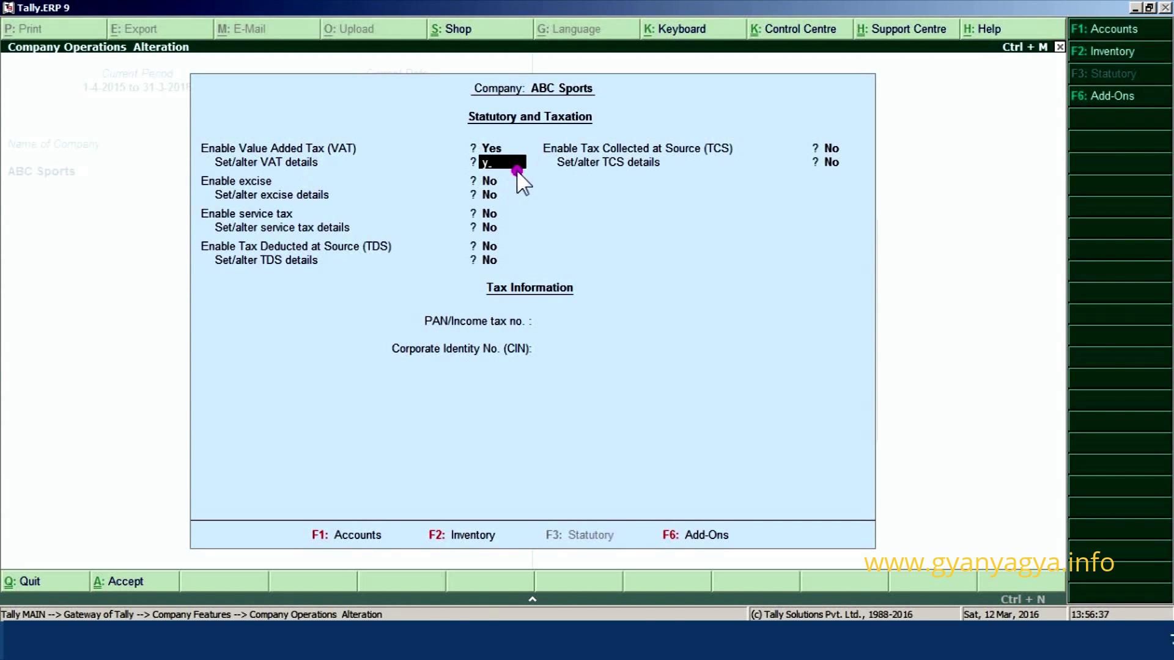
key("Return")
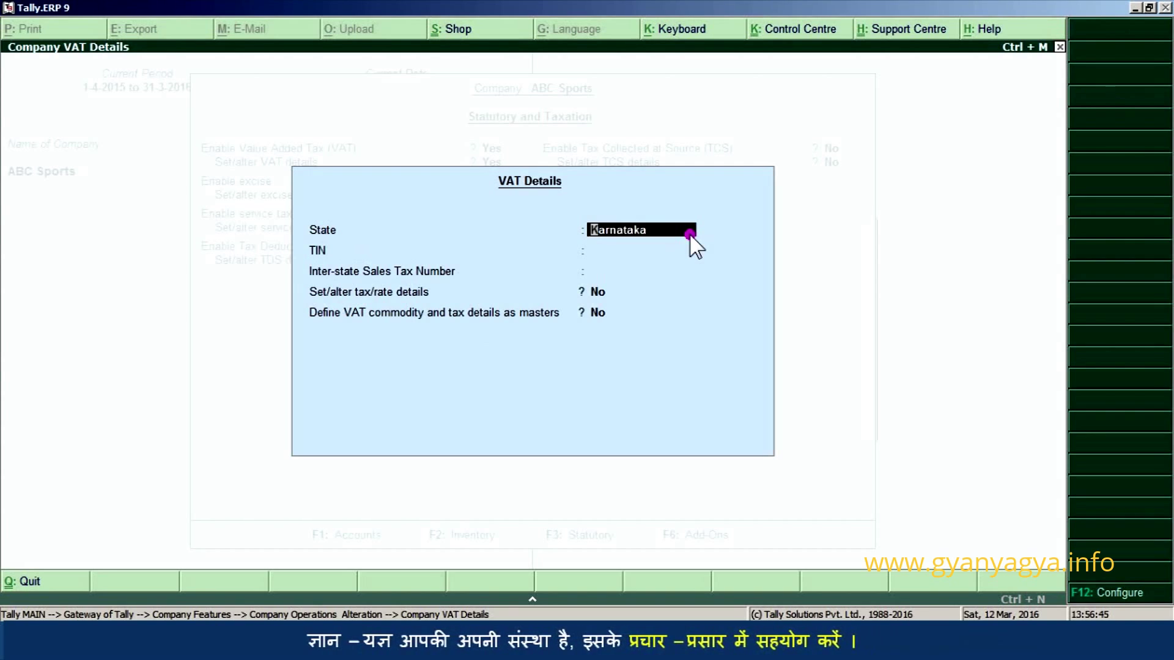
Enter the company's TIN and inter-state sales tax number in the VAT details, keeping Karnataka as the state.
key("Return")
type("29123456789")
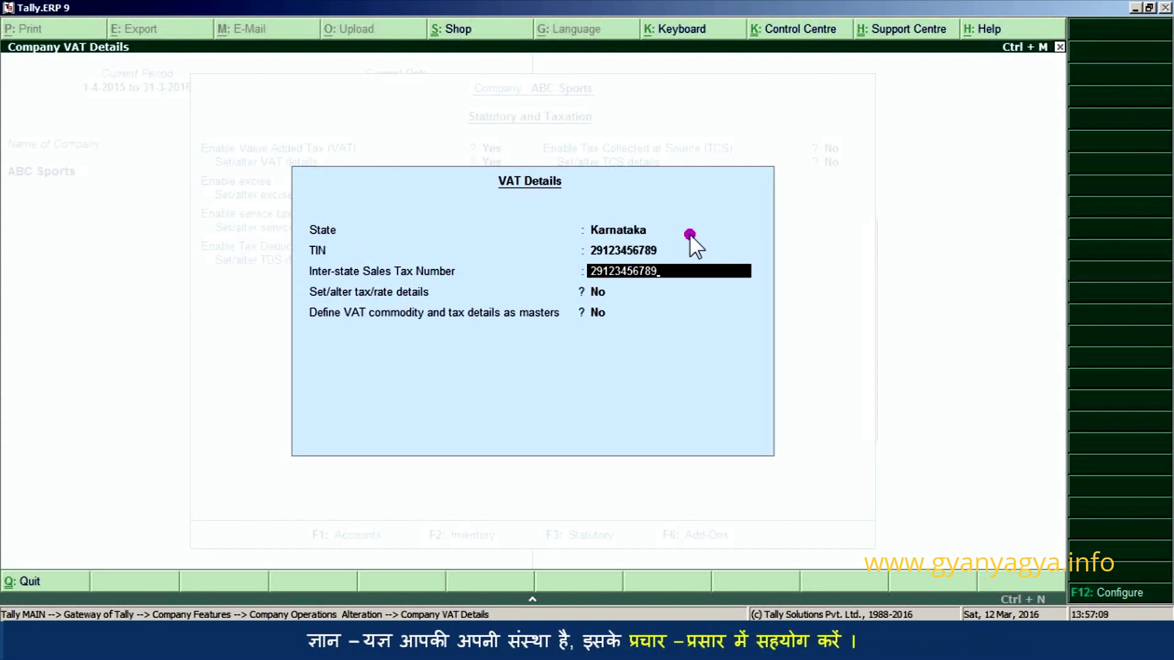
key("Return")
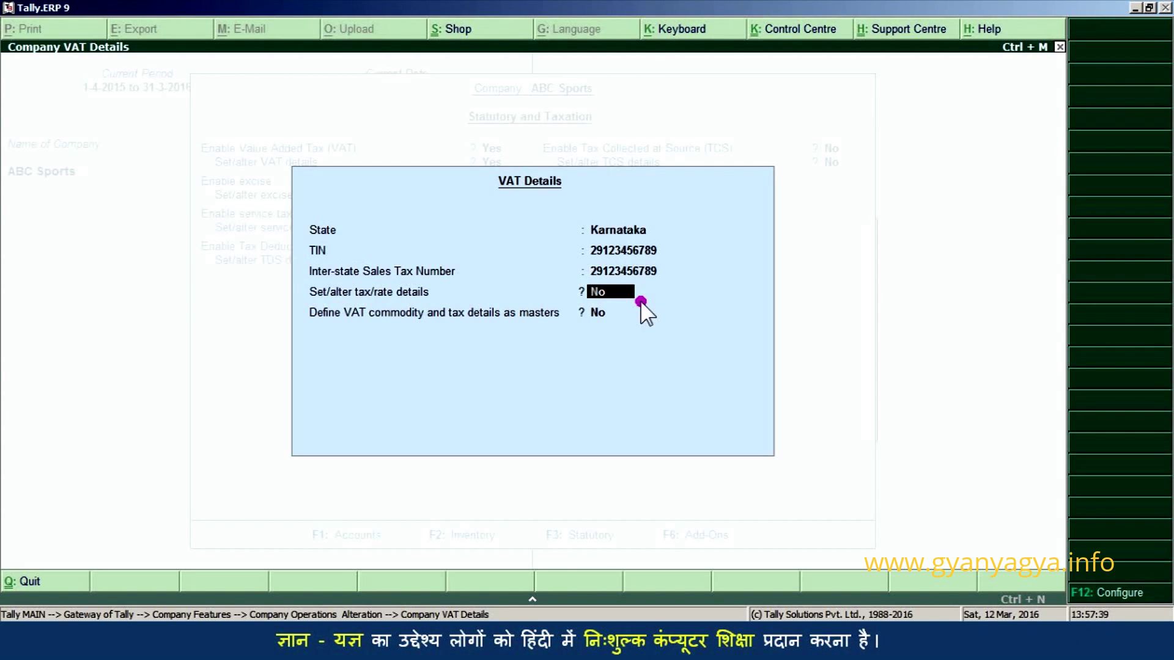
Set the company's VAT tax rate to 5% and accept the VAT details without defining commodity and tax details as masters.
key("Return")
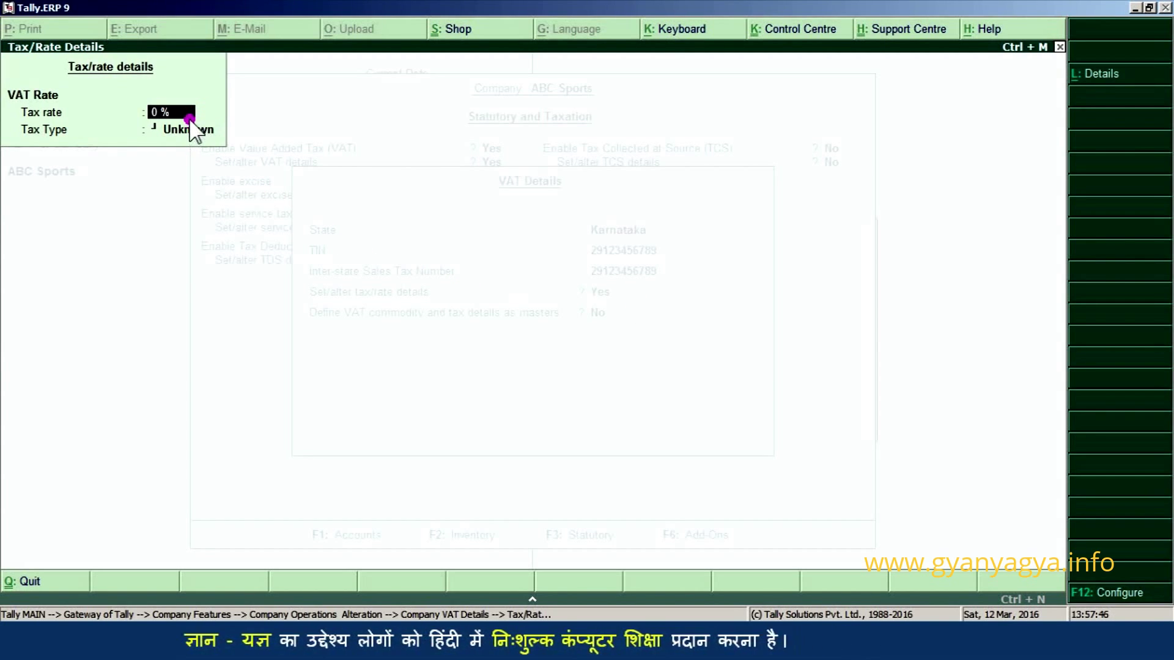
type("5%")
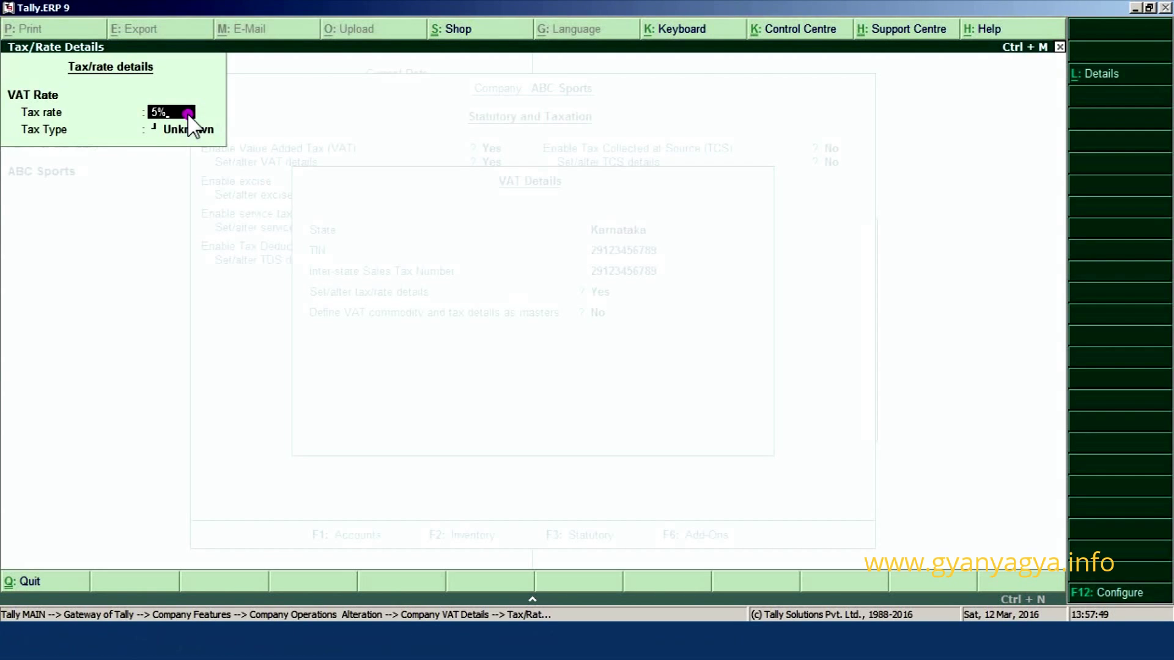
key("Return")
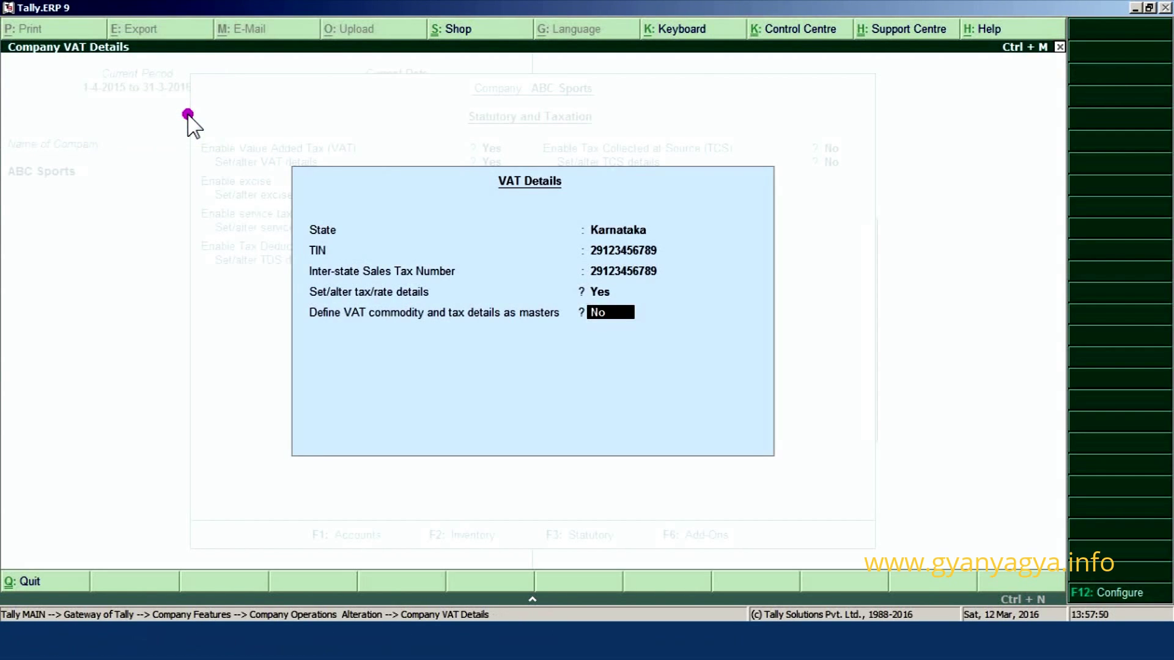
key("Return")
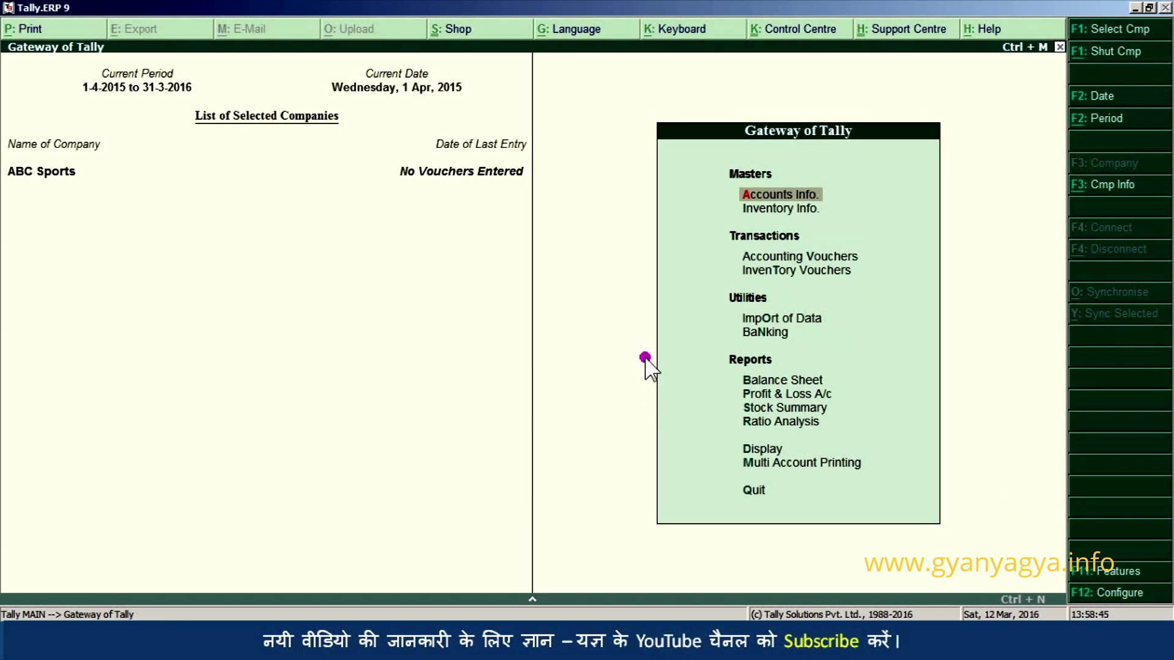
Create a Purchase A/c ledger under Purchase Accounts with inventory values affected set to Yes.
left_click(820, 197)
left_click(815, 298)
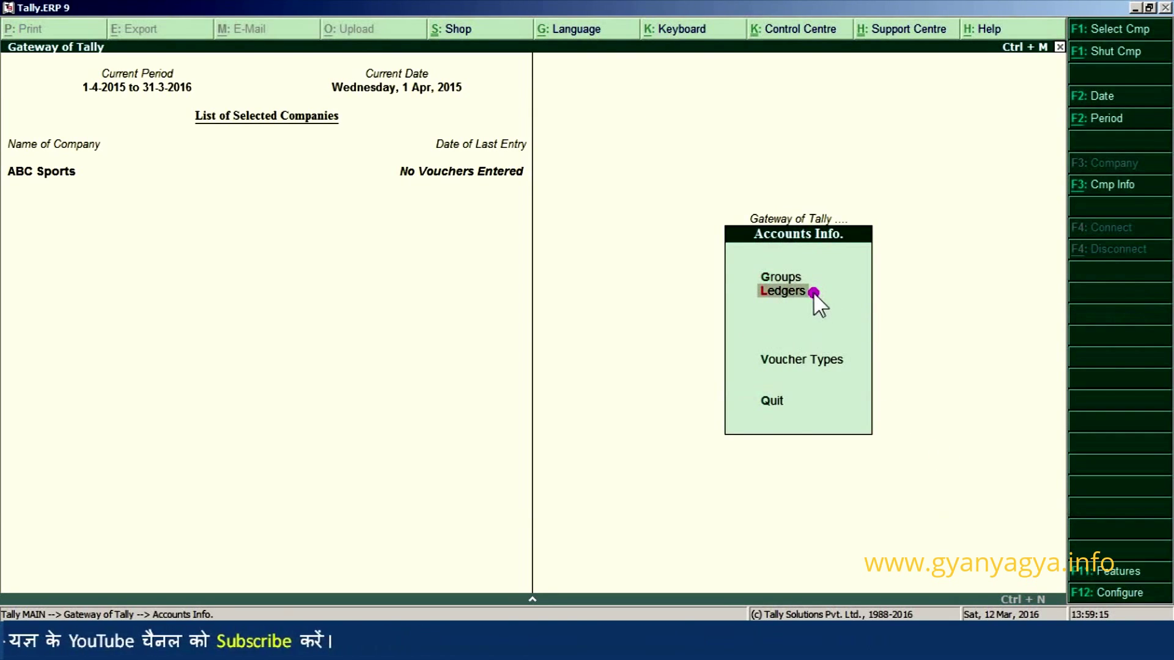
left_click(803, 289)
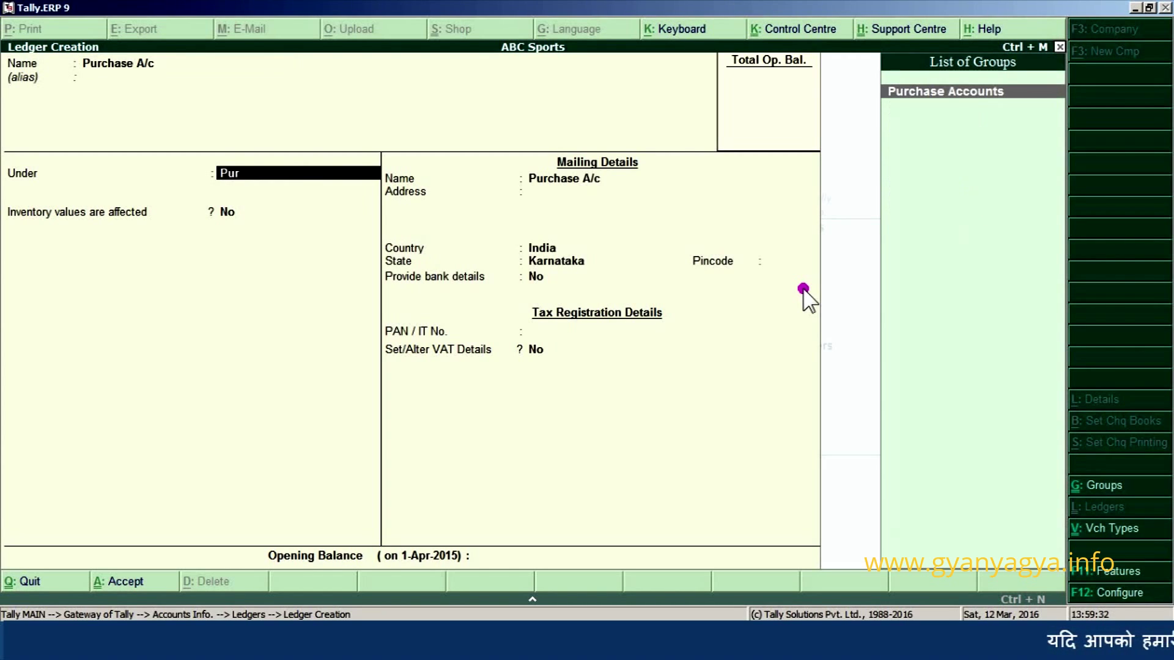
key("Return")
key("y")
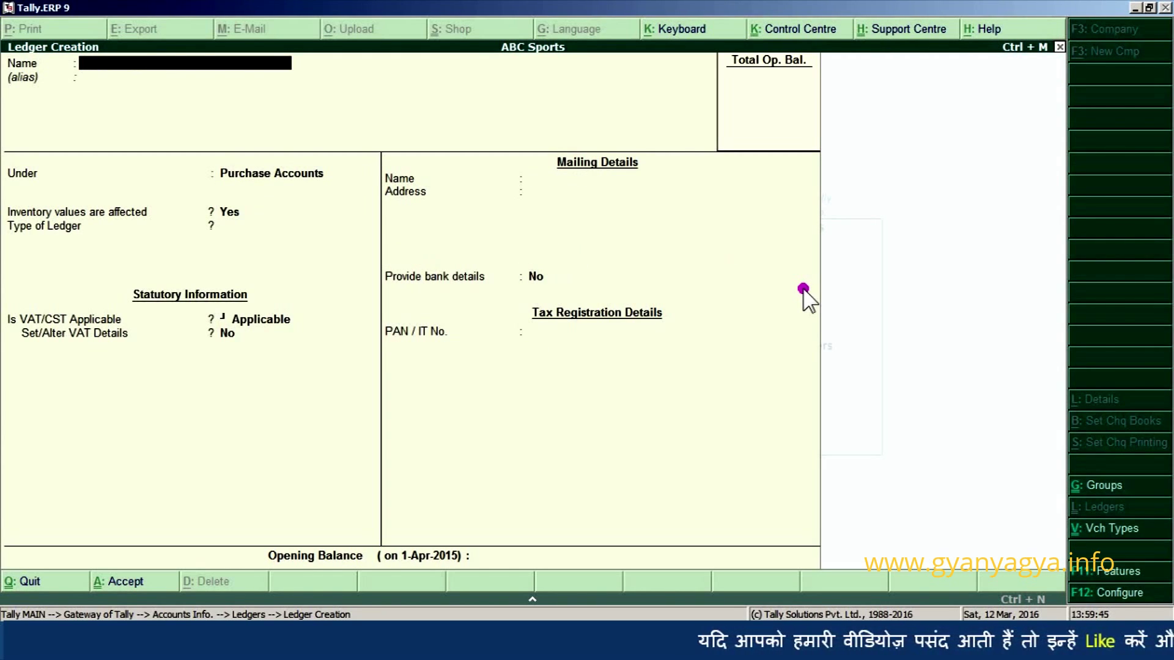
Create a Sales A/c ledger under Sales Accounts and a VAT ledger under Duties & Taxes.
type("Sales A/c")
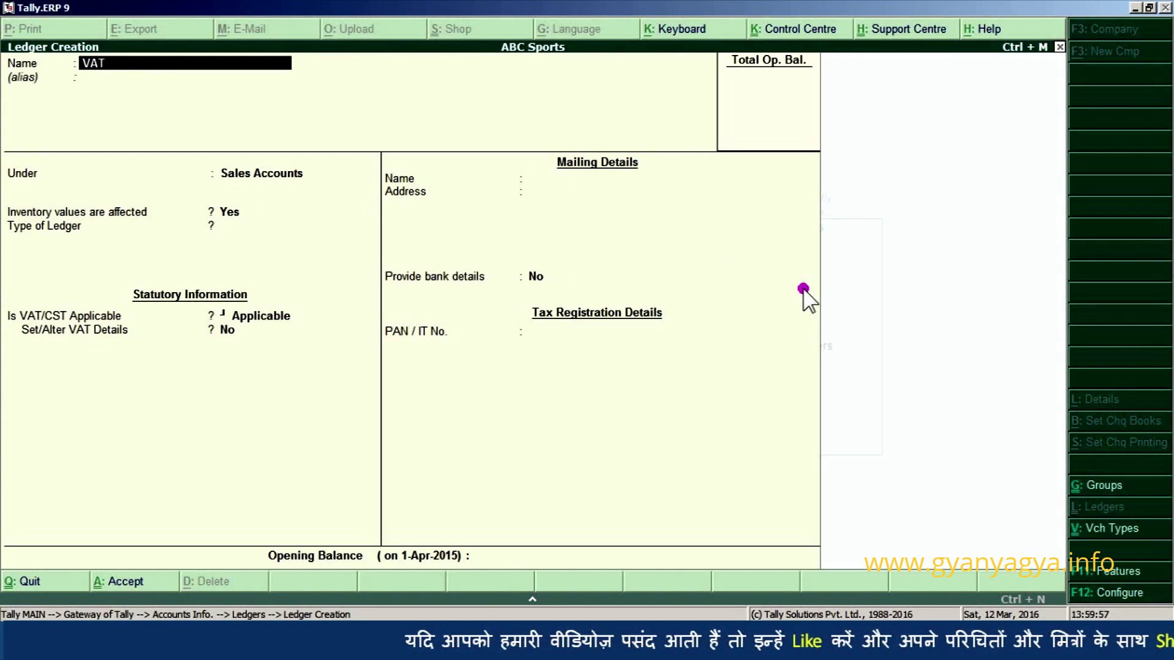
key("Return")
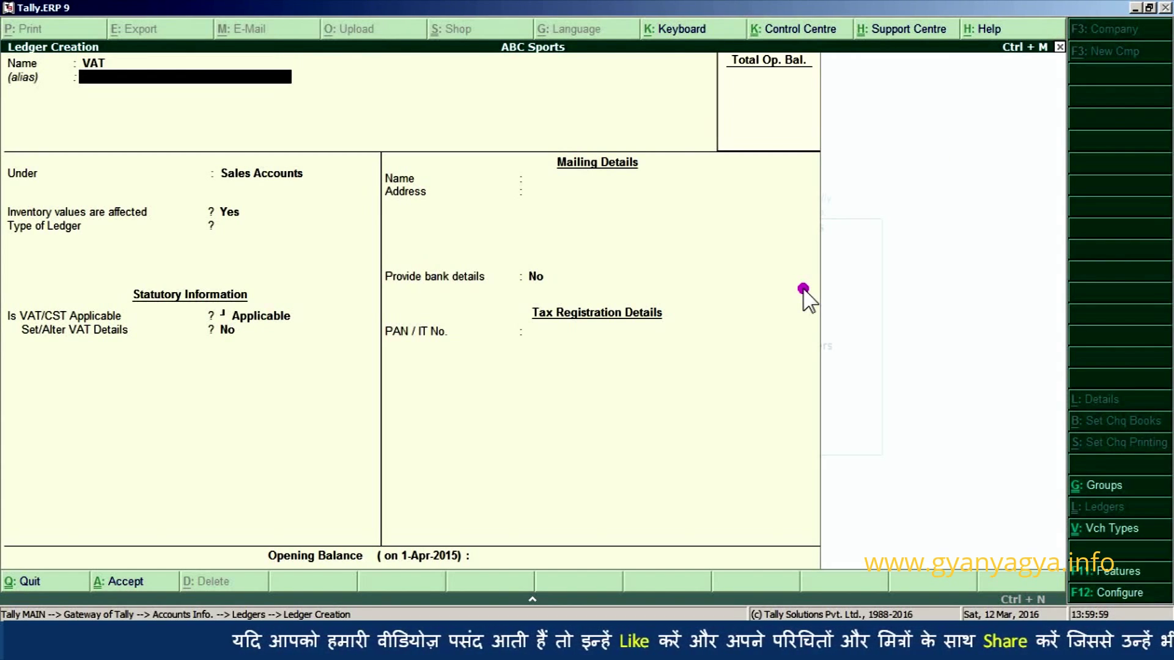
key("Return")
type("Dut")
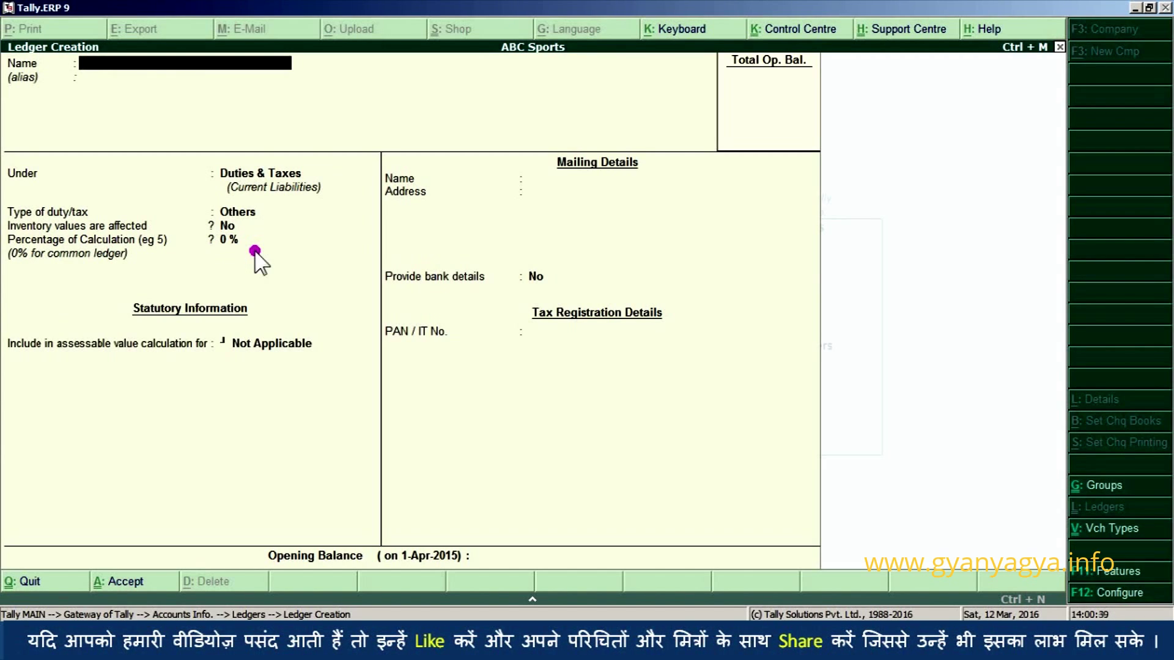
Create a Supplier A ledger under Sundry Creditors, keeping India as the country and Karnataka as the state.
type("Su")
type("pplier A")
key("Return")
key("Return")
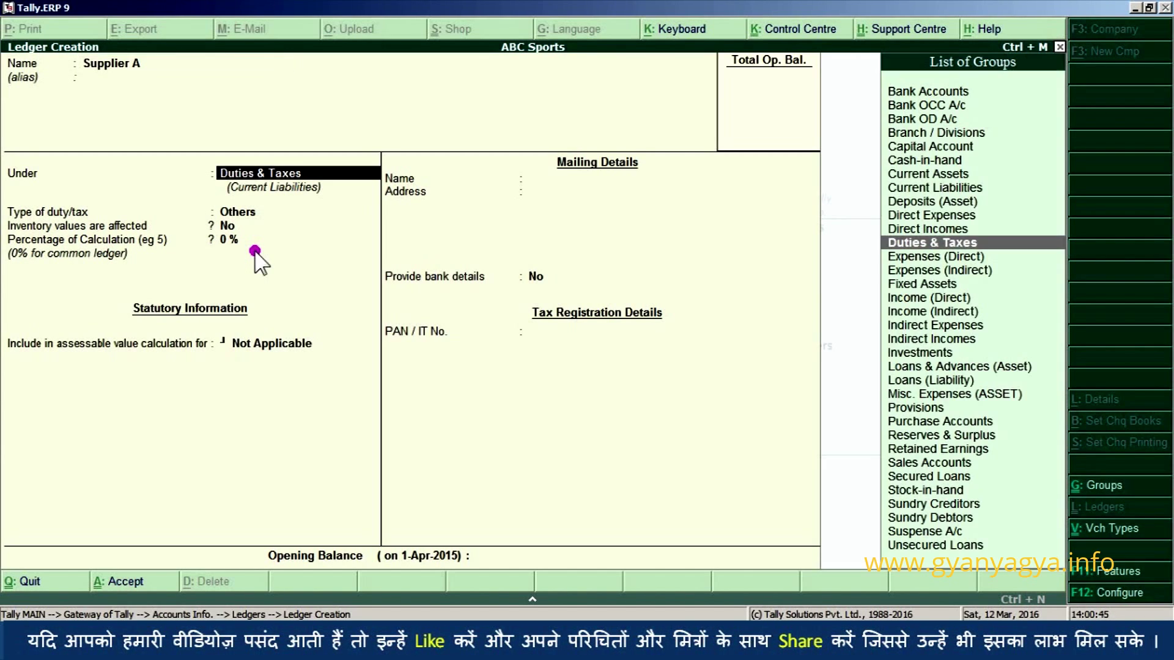
type("Sundry Creditors")
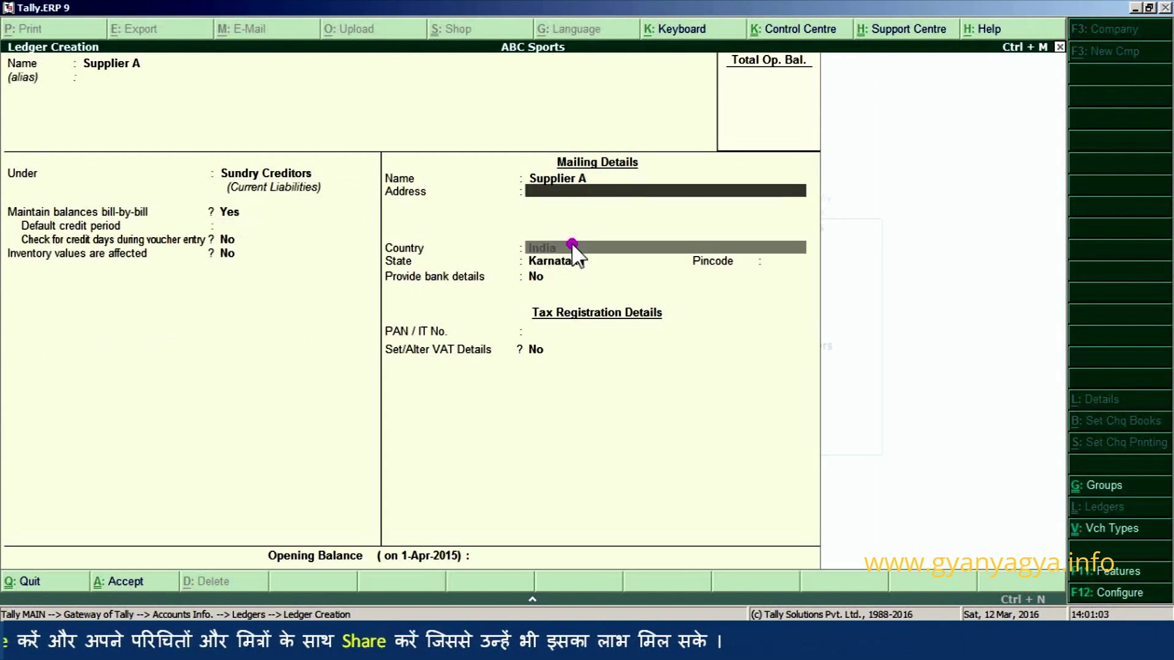
key("Return")
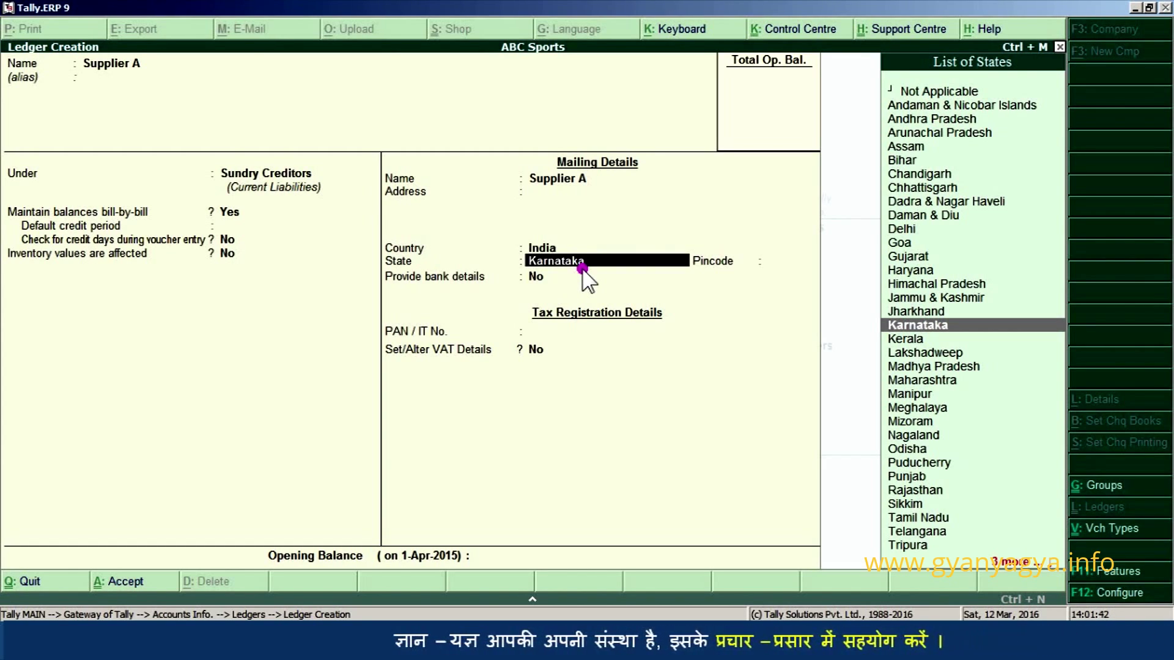
key("Return")
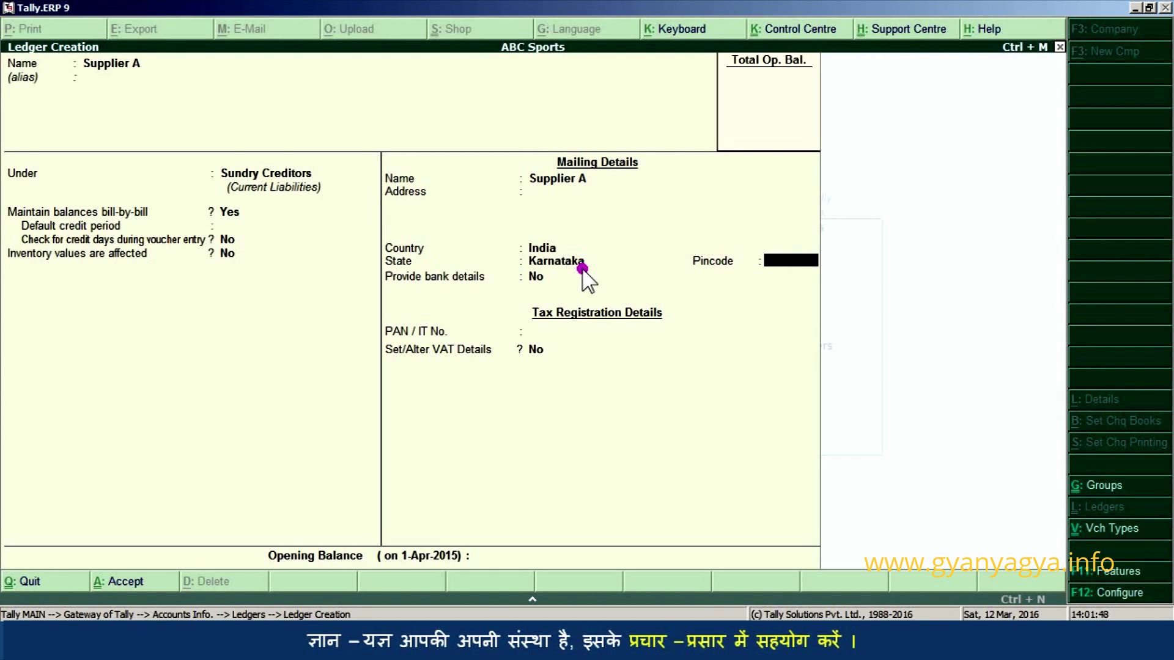
Create a Customer A ledger under Sundry Debtors and leave ledger creation.
type("Customer A")
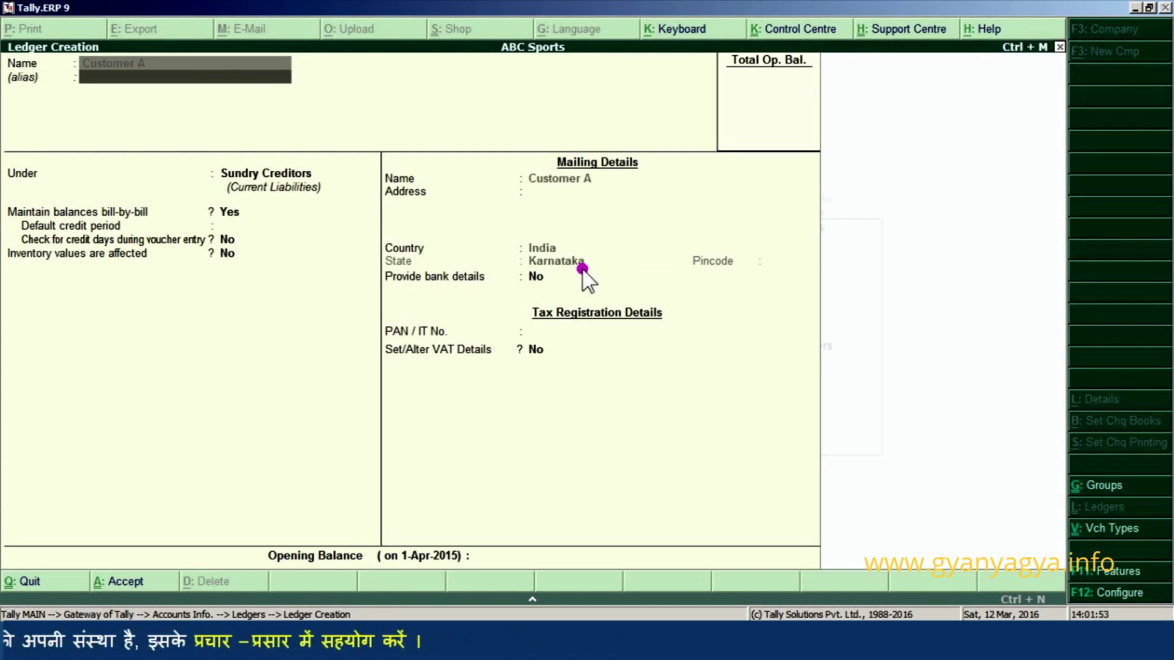
key("Return")
key("Return")
type("Sun")
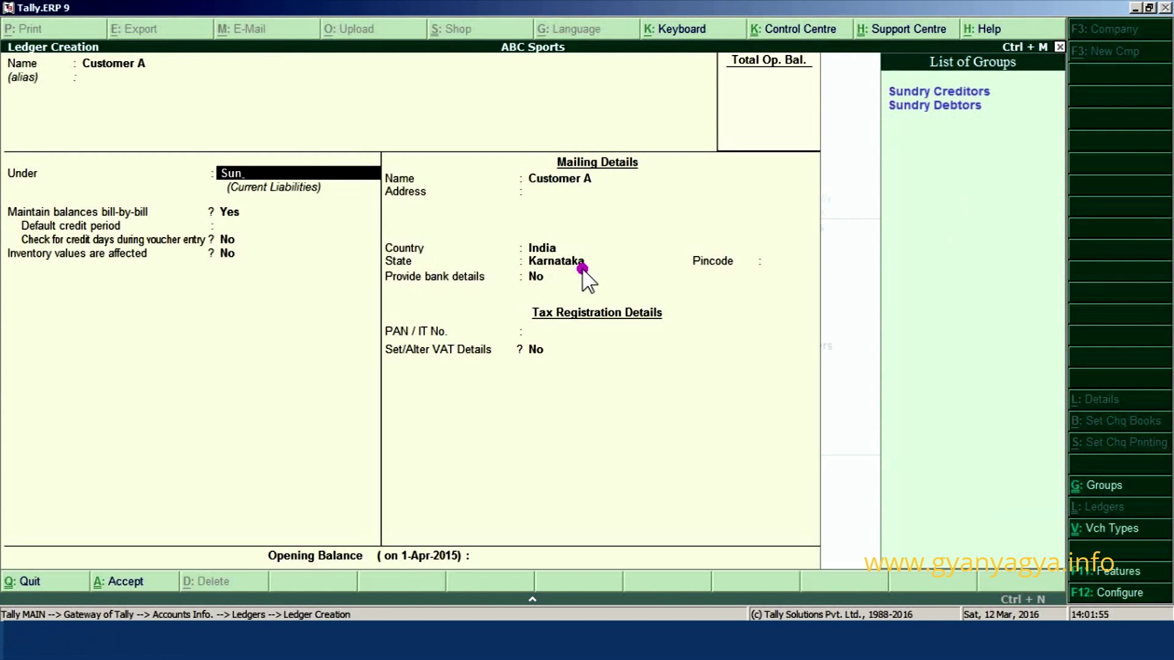
key("Down")
key("Return")
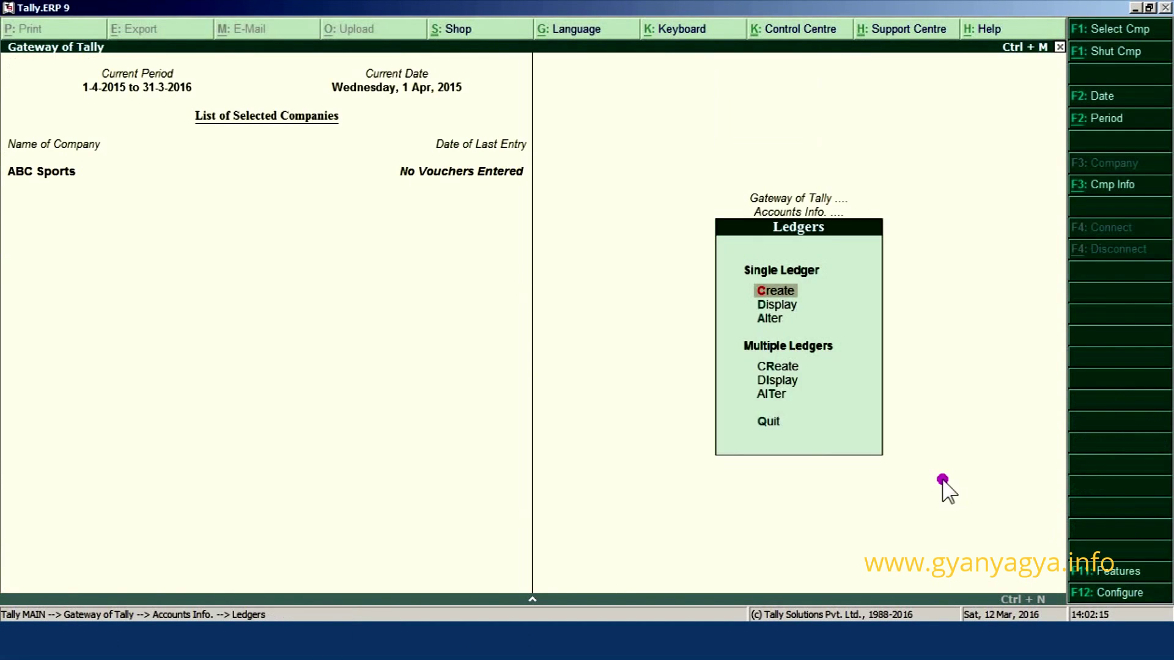
key("Escape")
key("Escape")
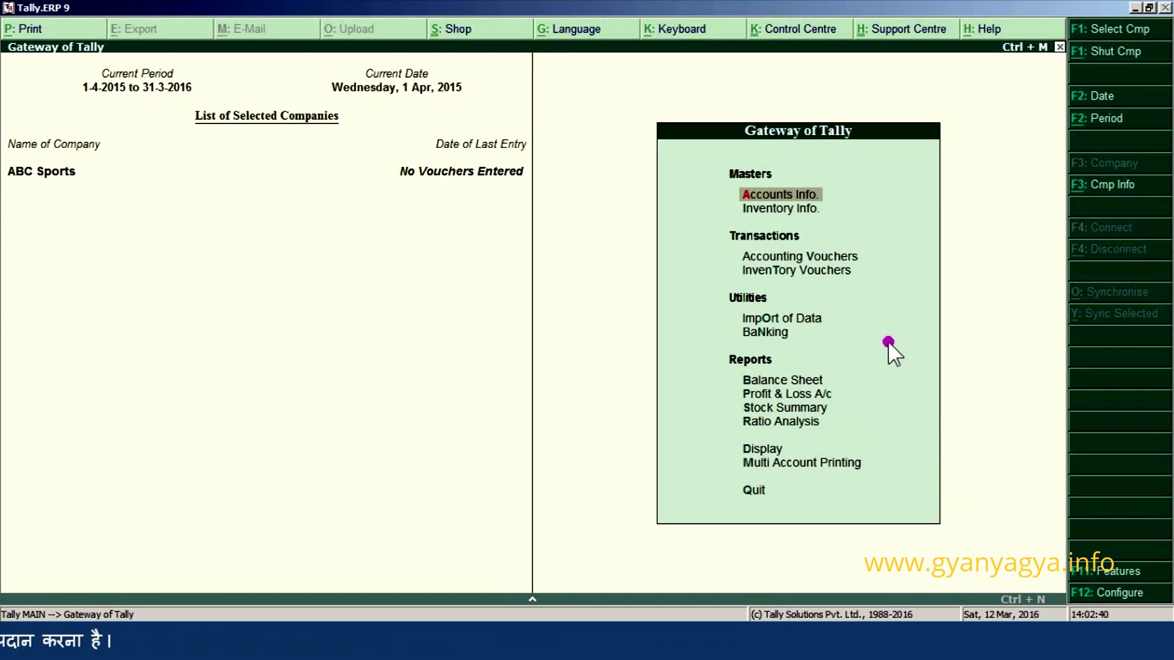
Create a stock group named Sports Equipment under Primary, keeping the quantity and VAT detail options at No.
left_click(823, 210)
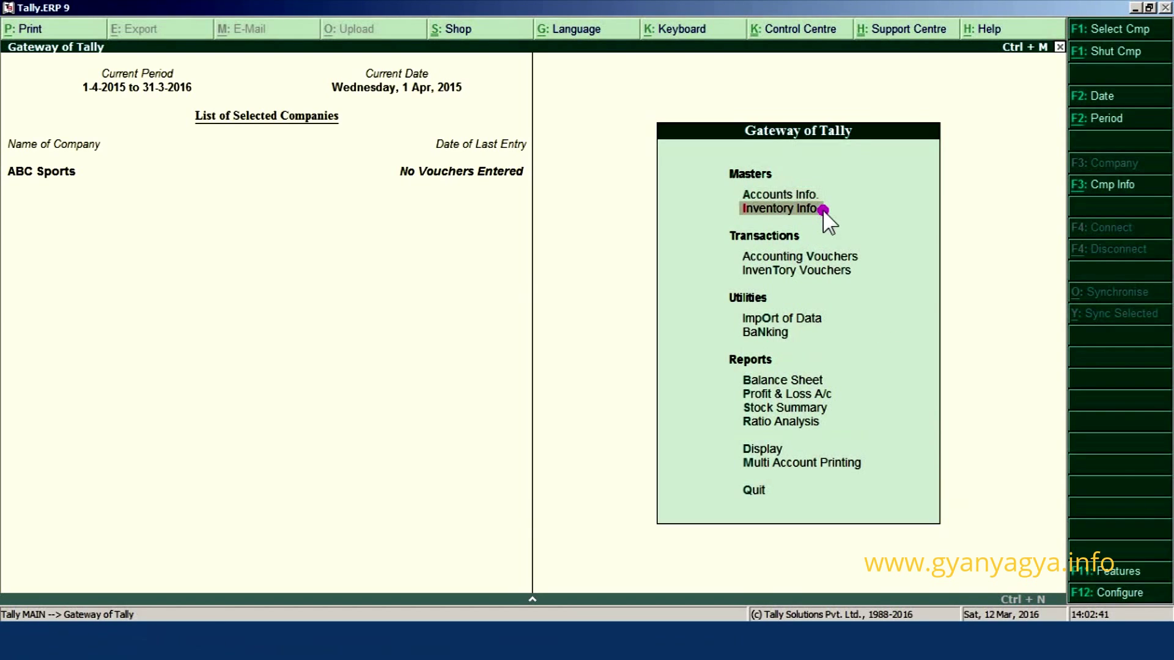
left_click(823, 209)
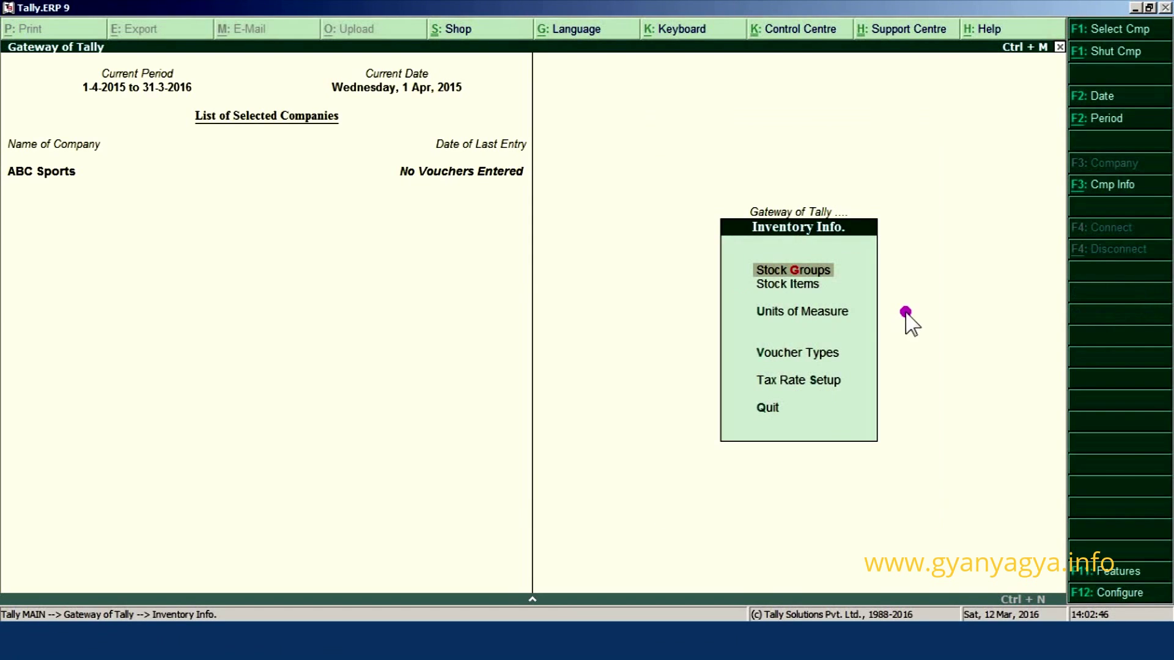
left_click(846, 271)
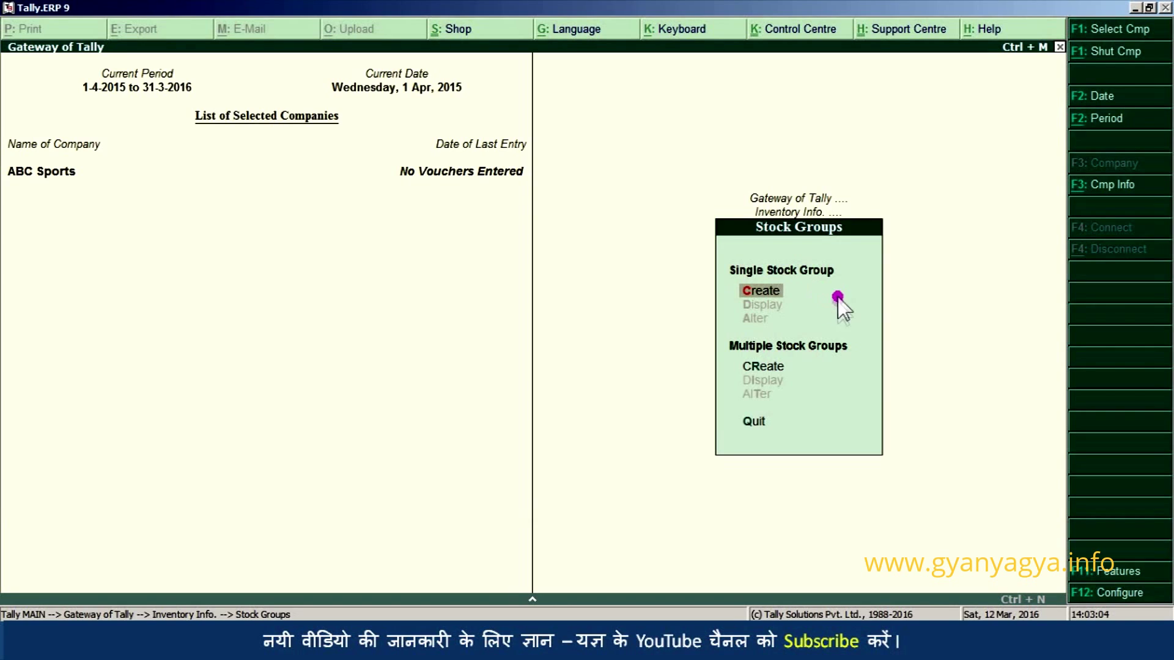
left_click(793, 295)
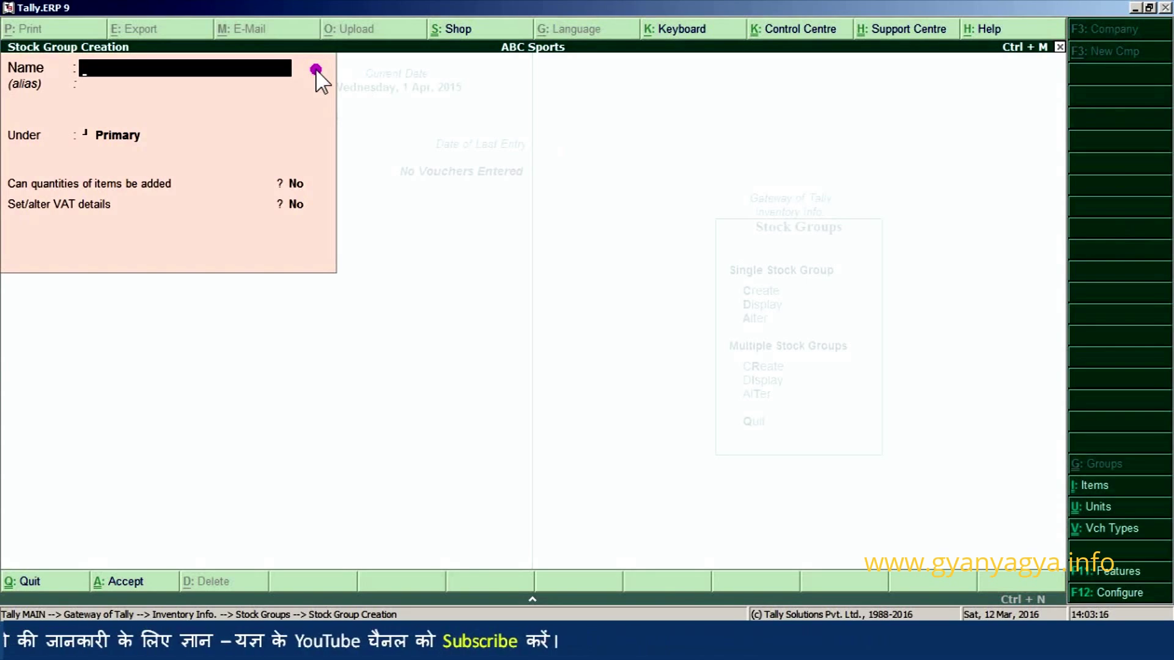
type("Sports Equipment")
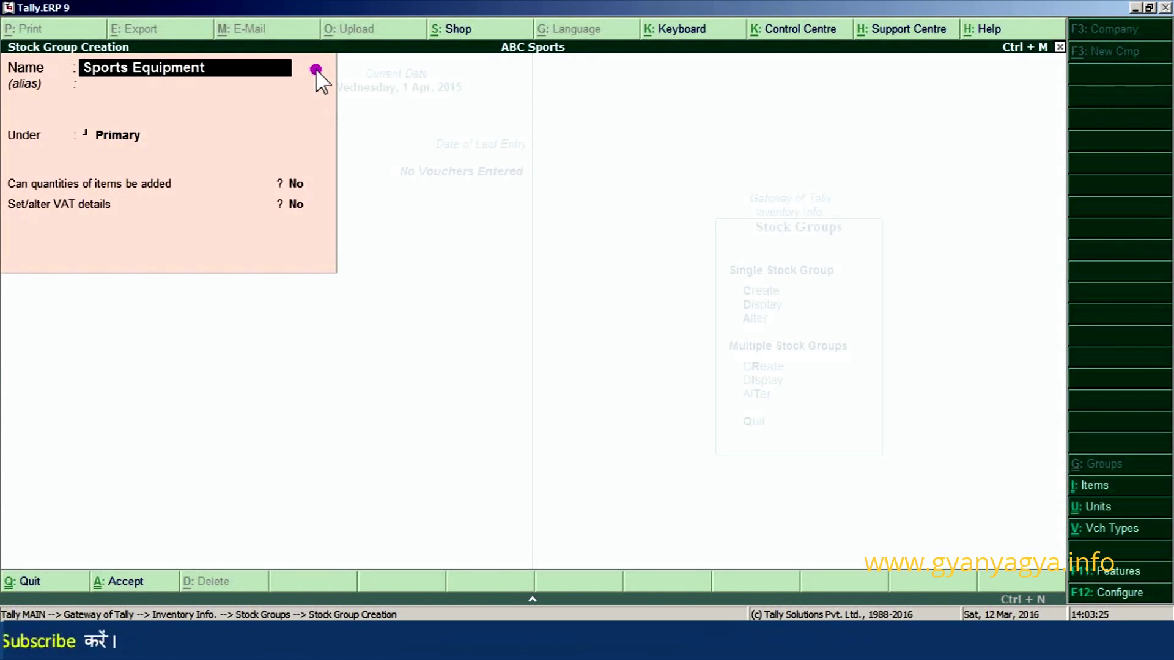
key("Return")
key("Return")
key("Return")
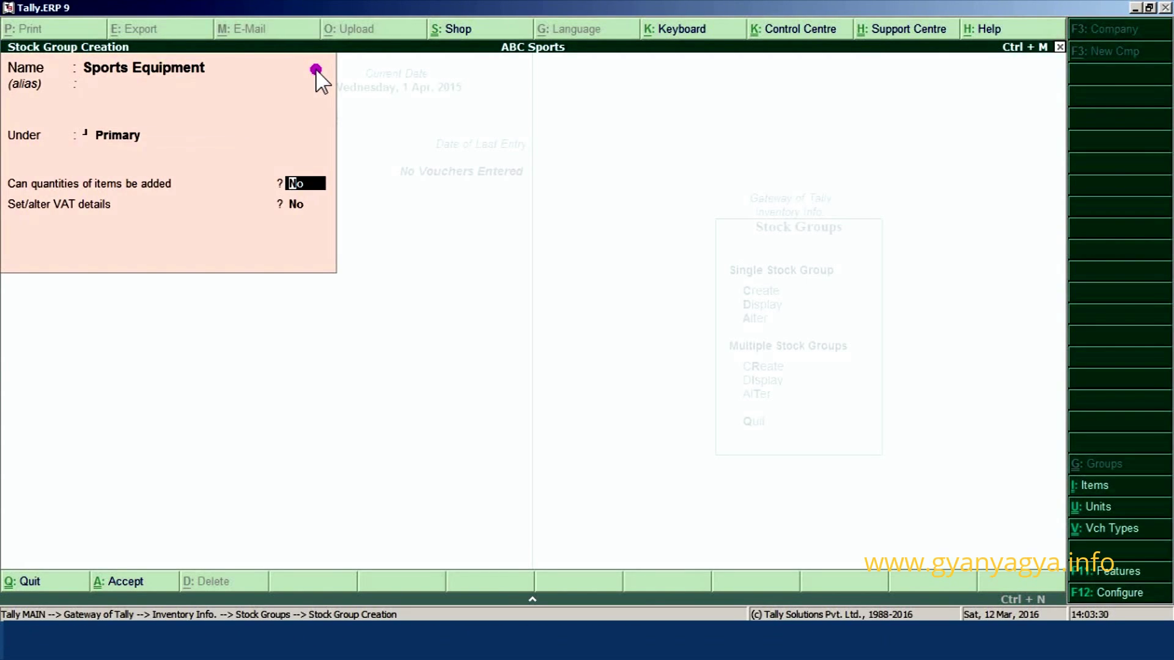
key("ctrl+a")
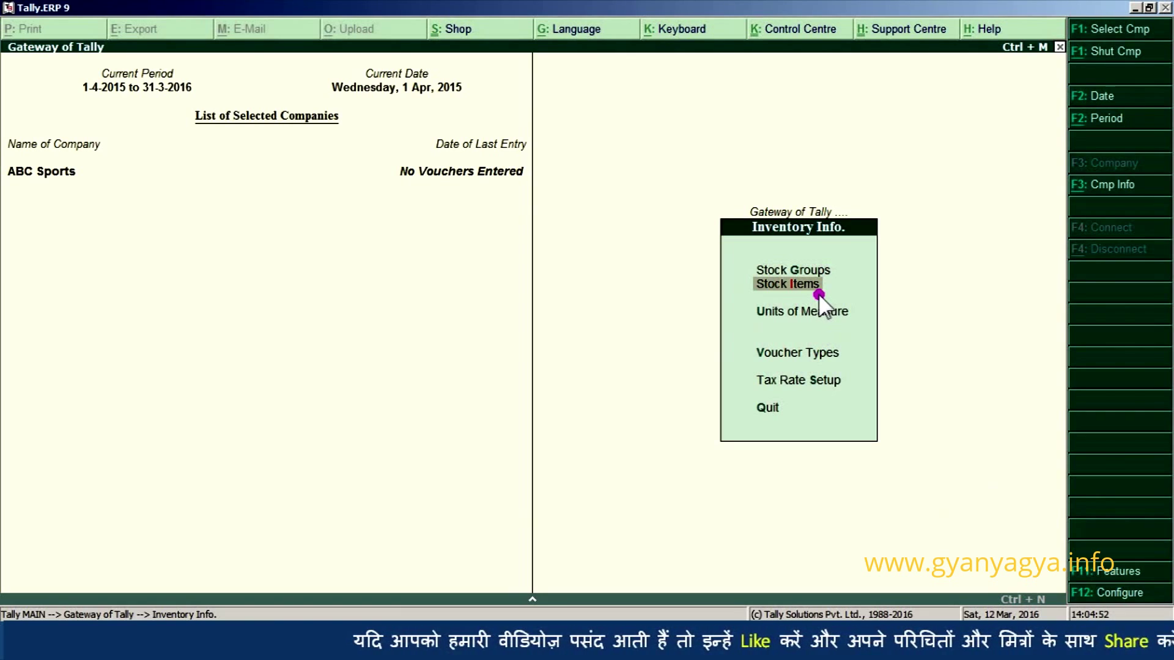
Start a new stock item named Cricket Bat and place it under the Sports Equipment group.
left_click(818, 292)
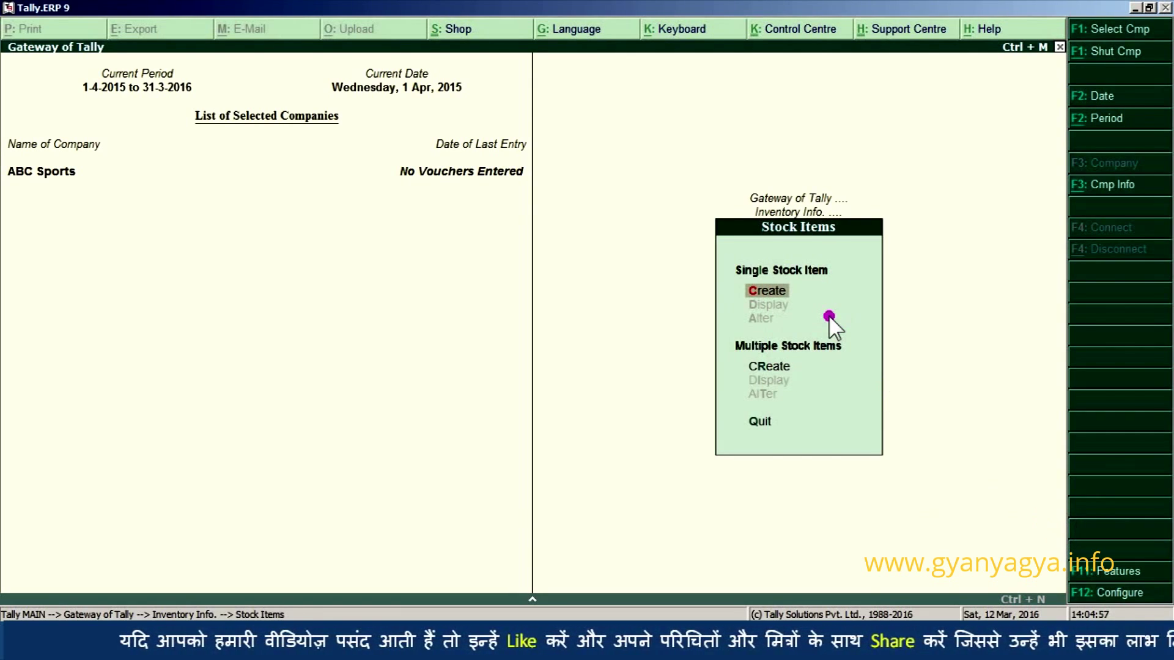
key("Return")
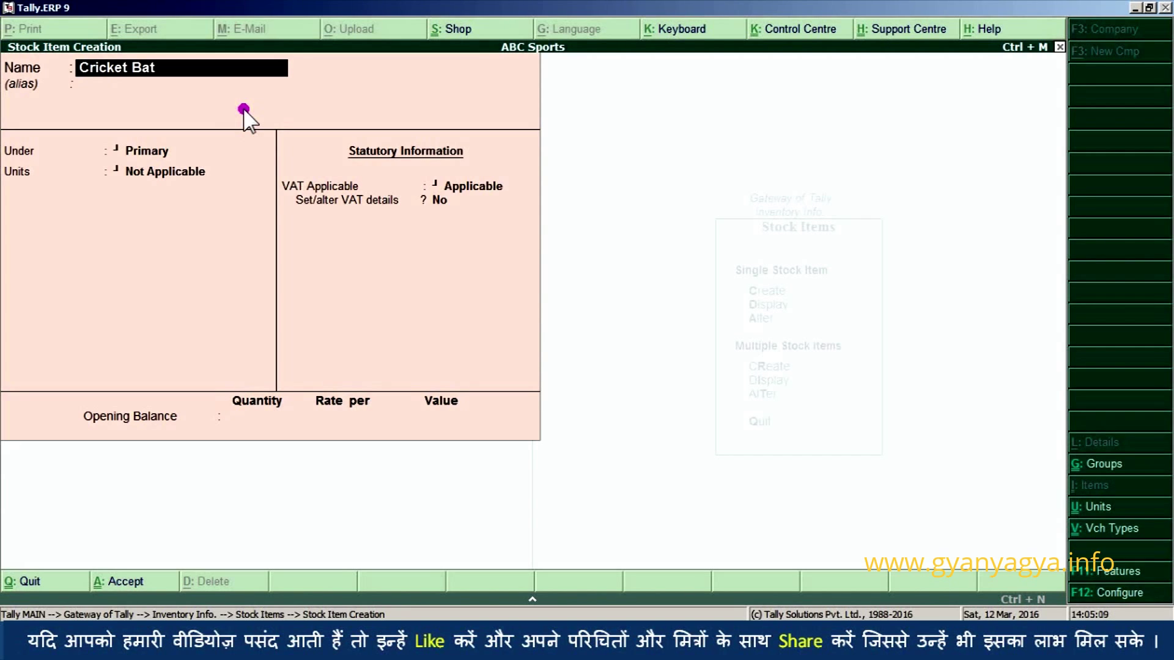
key("Return")
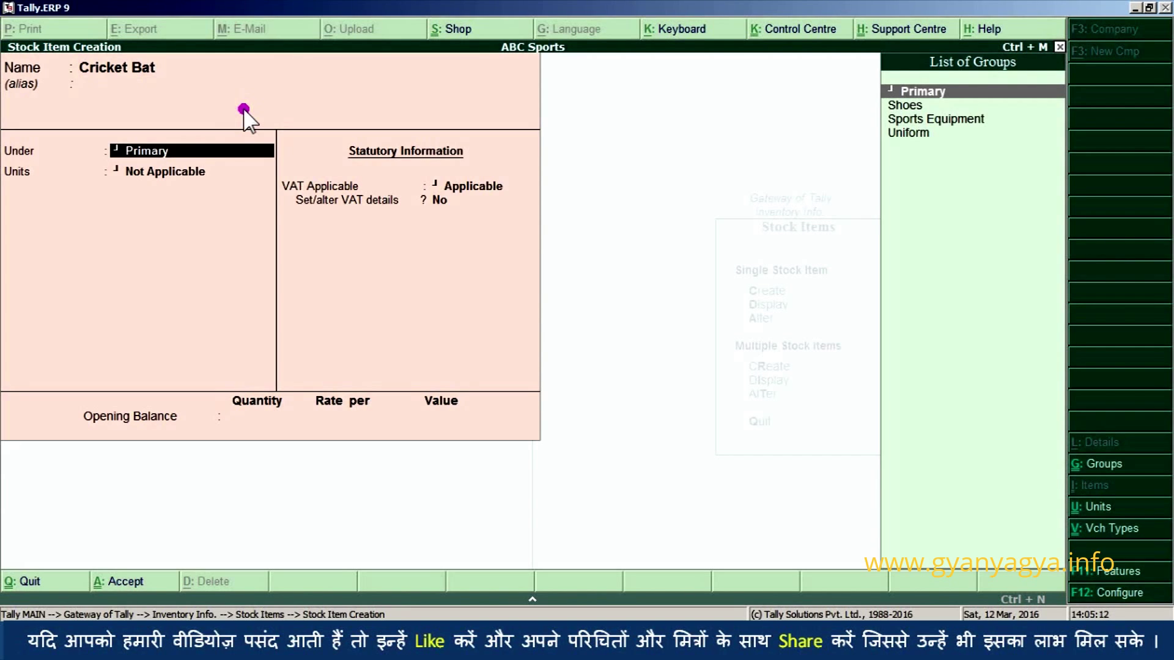
key("Down")
key("Down")
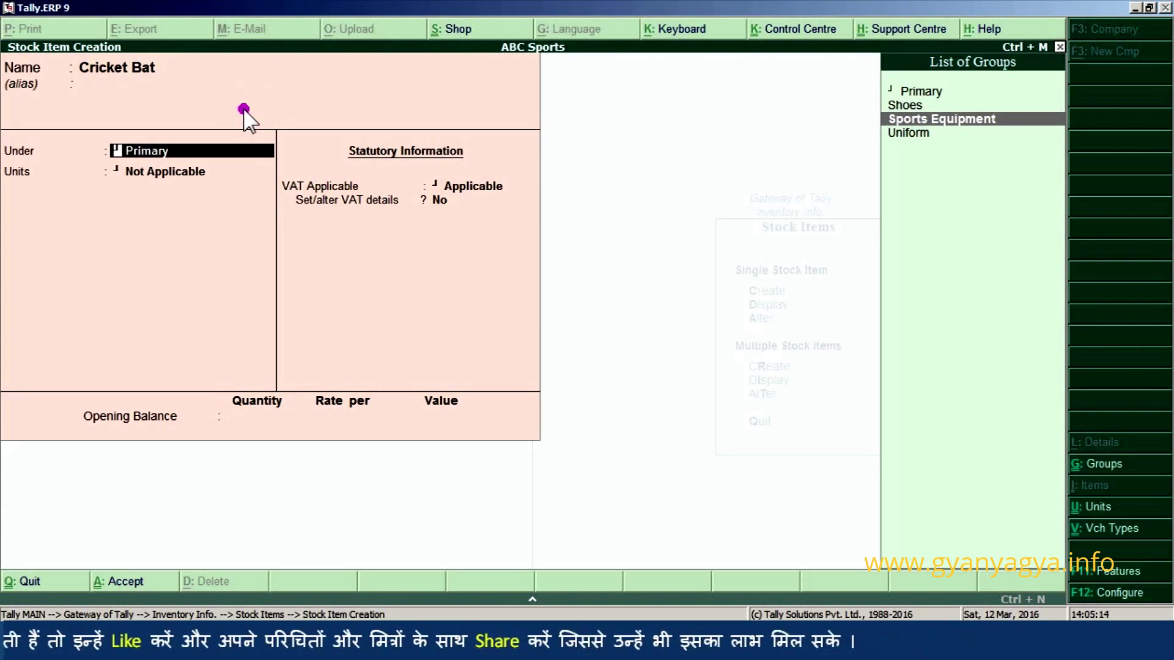
key("Return")
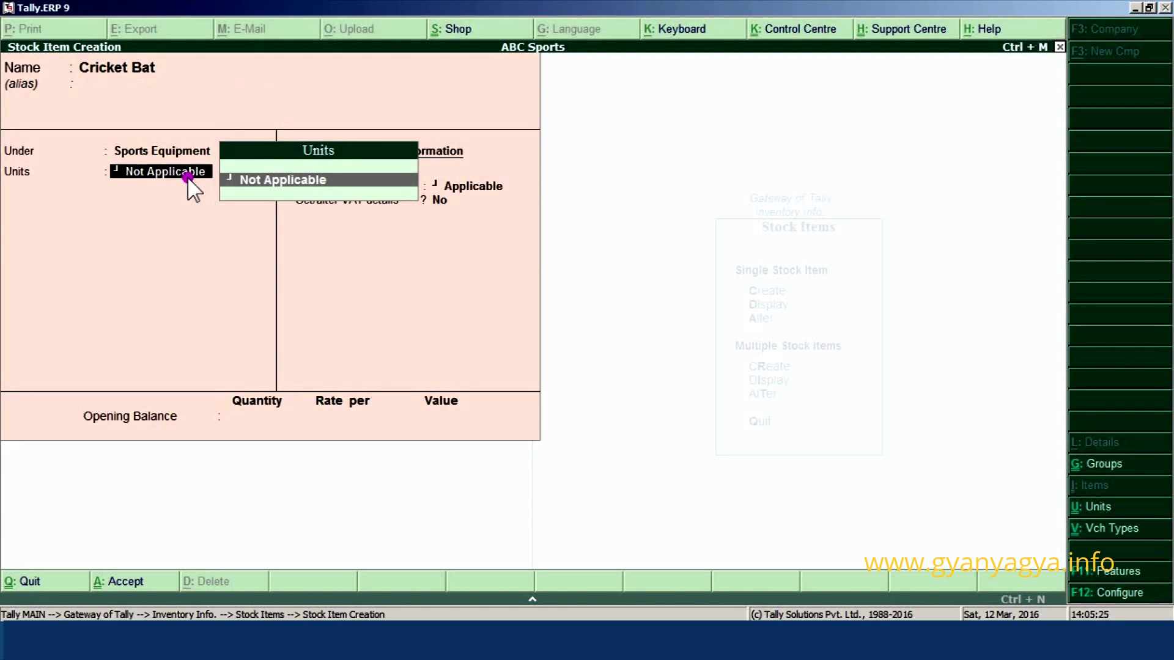
Create a simple unit with the symbol Nos for Cricket Bat and save the item with VAT kept as Applicable.
key("alt+c")
type("Nos")
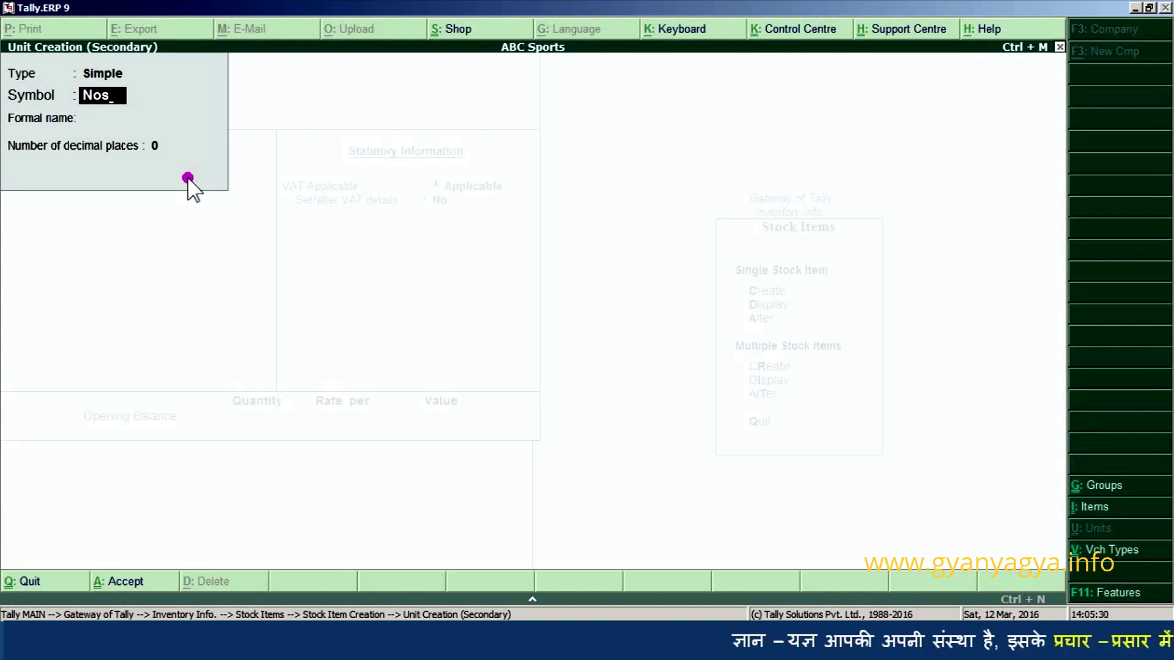
key("ctrl+a")
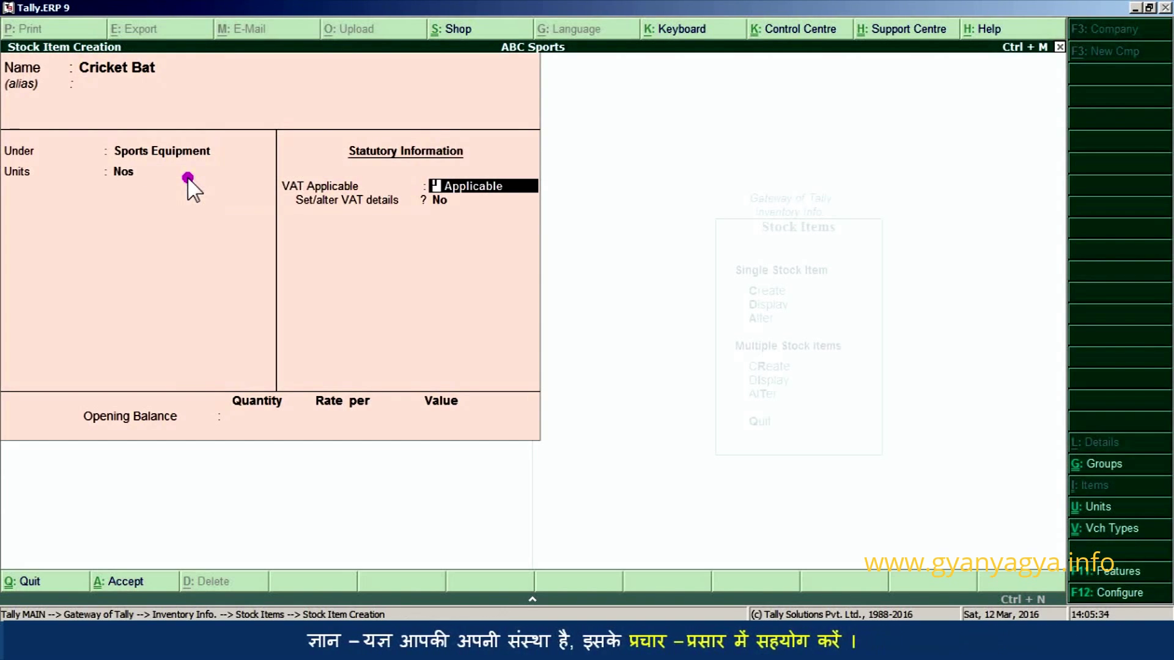
key("ctrl+a")
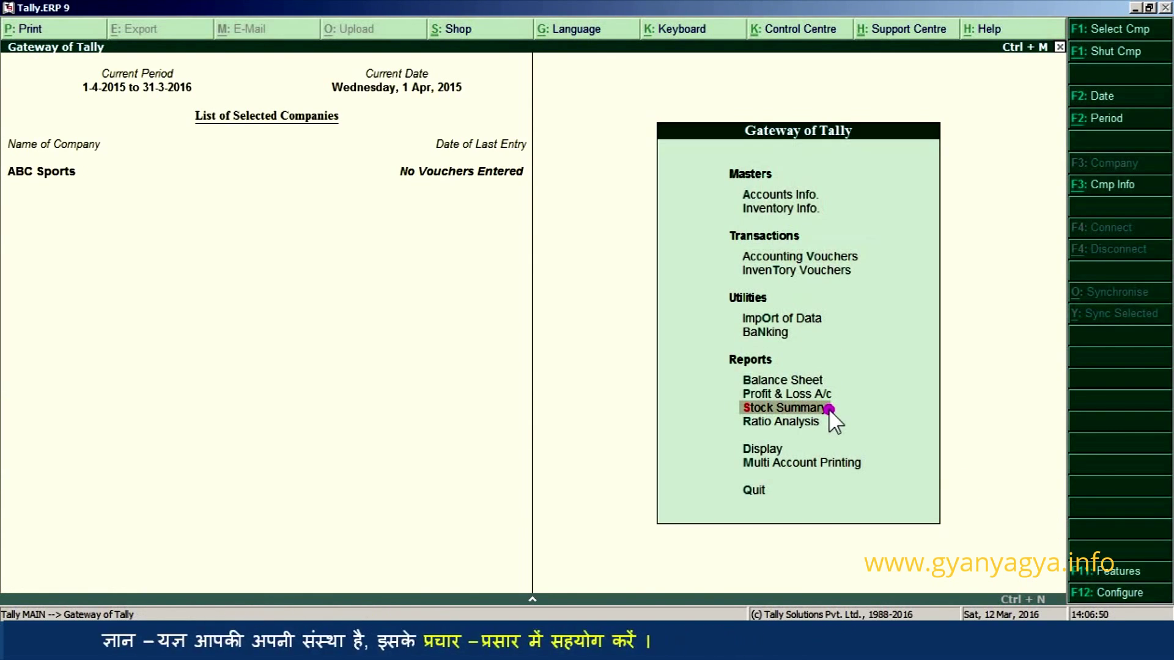
Review the stock groups and items in the Stock Summary report and return to the Gateway of Tally.
left_click(828, 408)
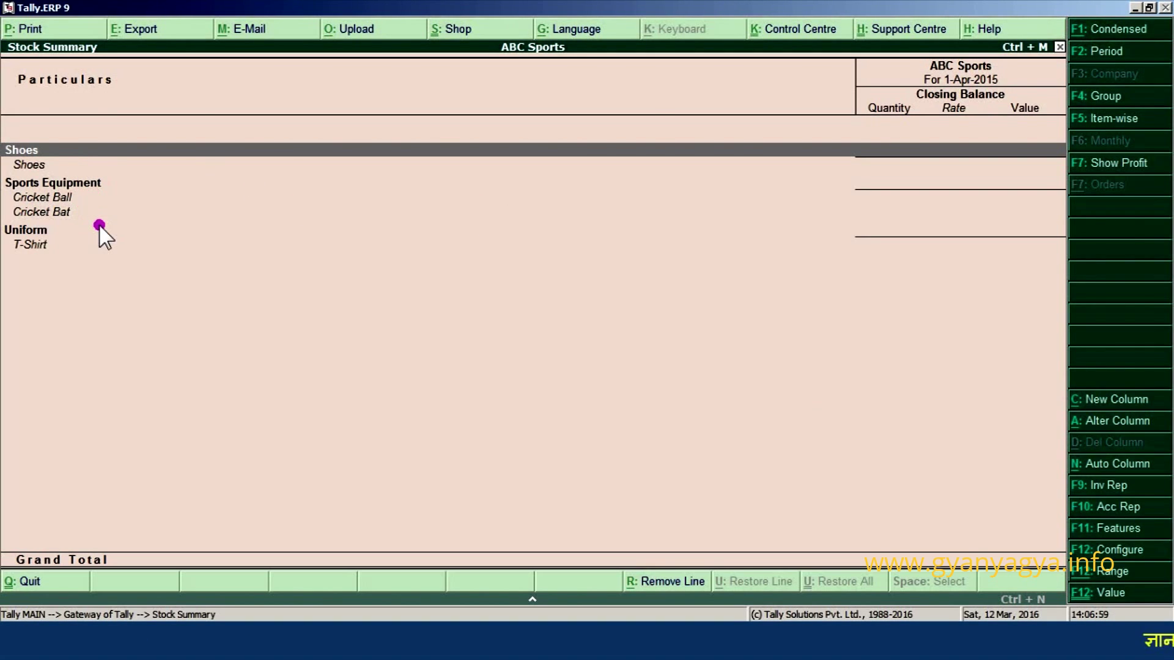
key("Escape")
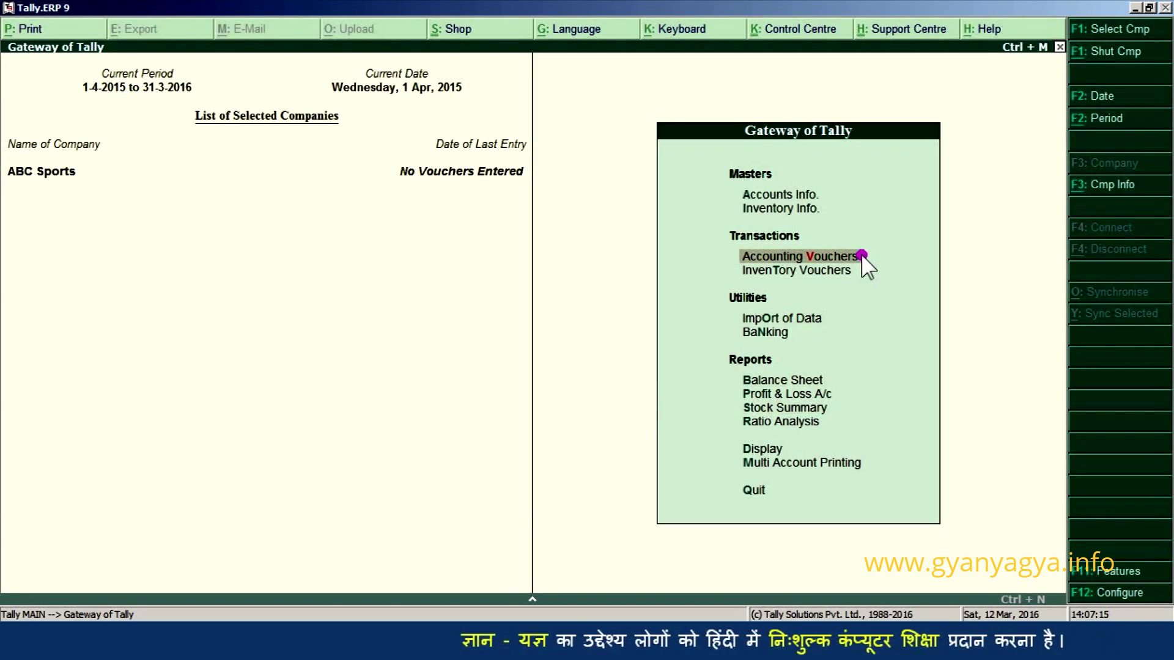
Start a purchase voucher with supplier invoice number 45 dated 1-Apr-2015, Supplier A as the party and Purchase A/c as the purchase ledger.
left_click(862, 256)
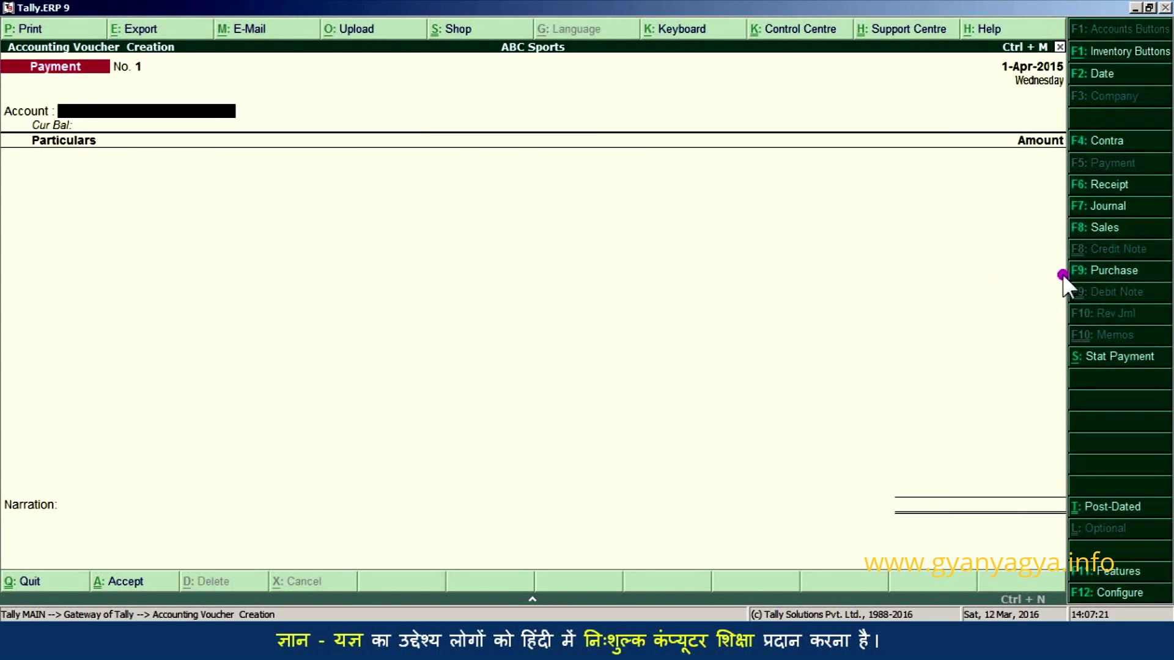
left_click(1114, 275)
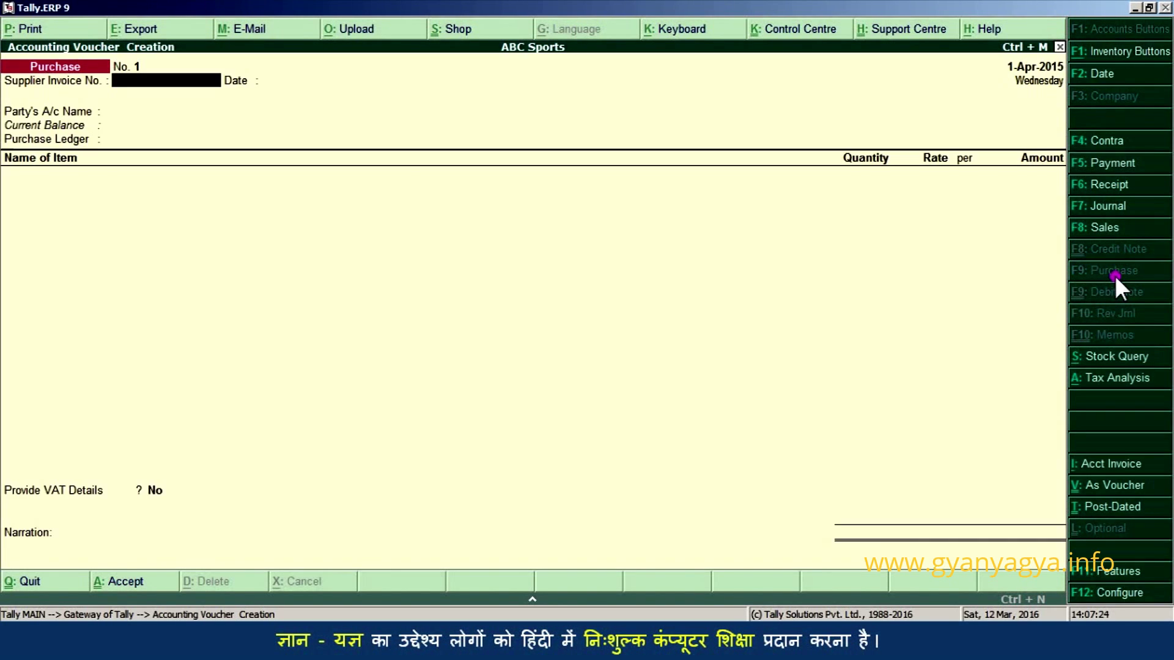
key("Return")
key("Return")
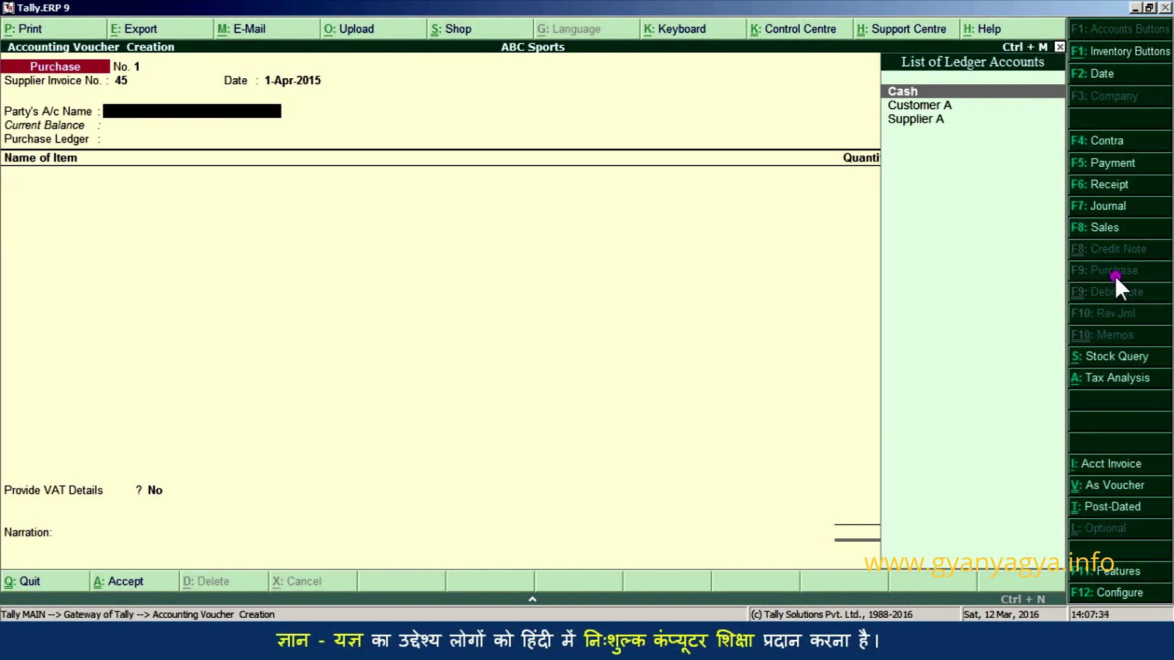
key("Down")
key("Down")
key("Return")
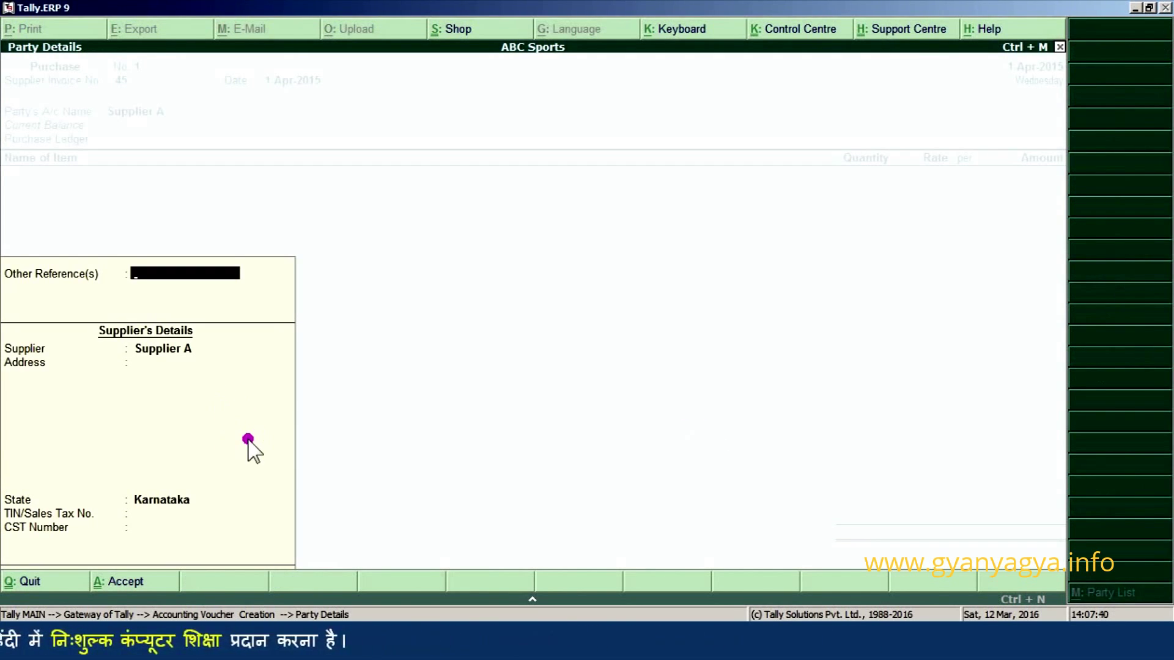
key("Return")
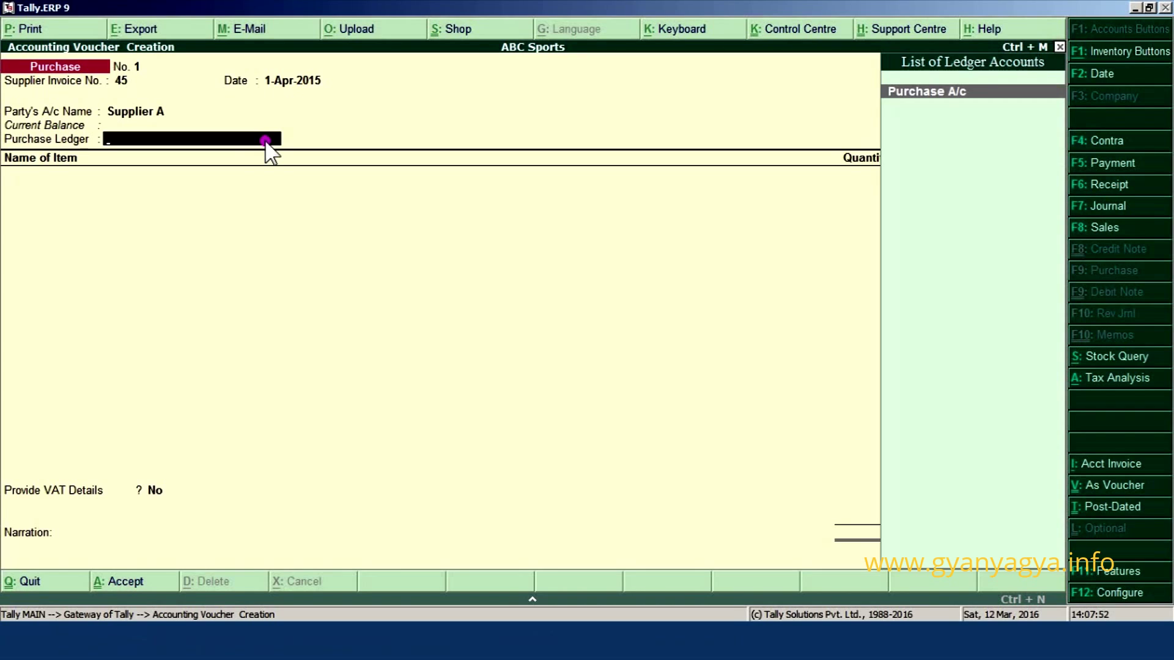
key("Return")
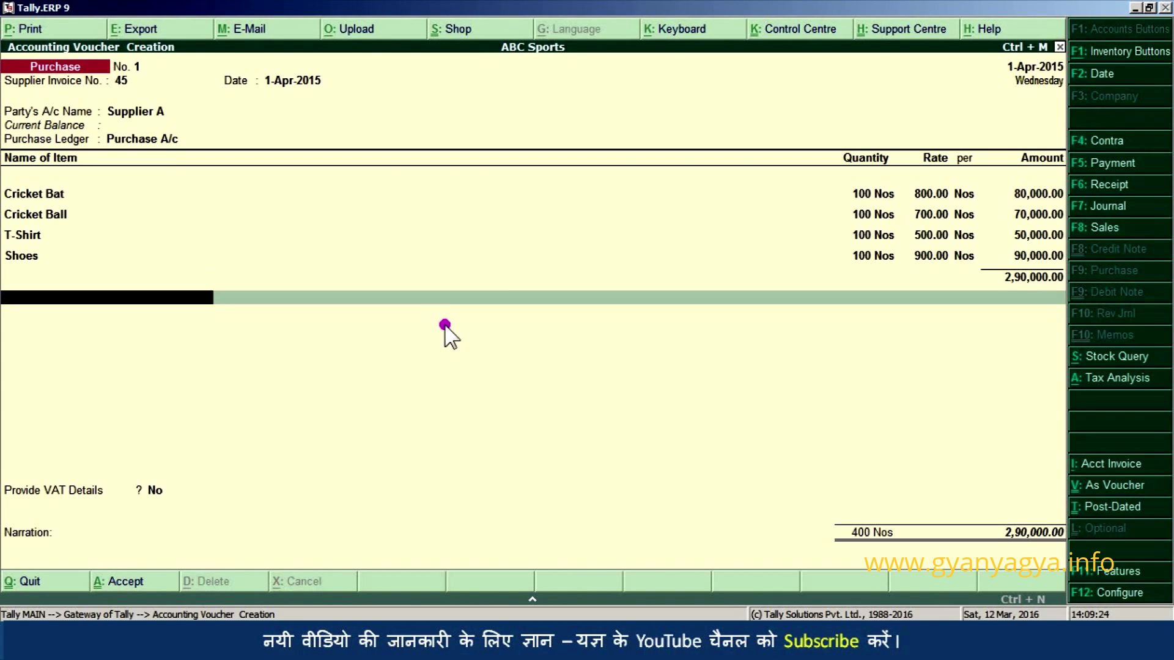
Add the VAT ledger to the purchase voucher, check its Tax Analysis, and save the voucher.
type("V")
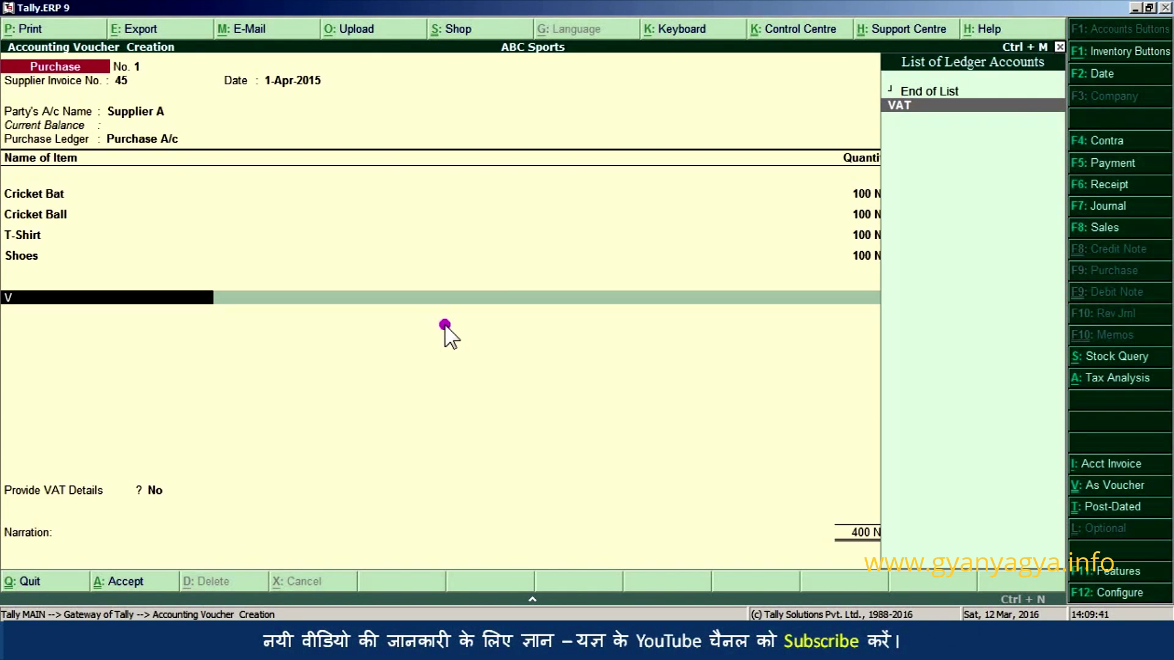
key("Return")
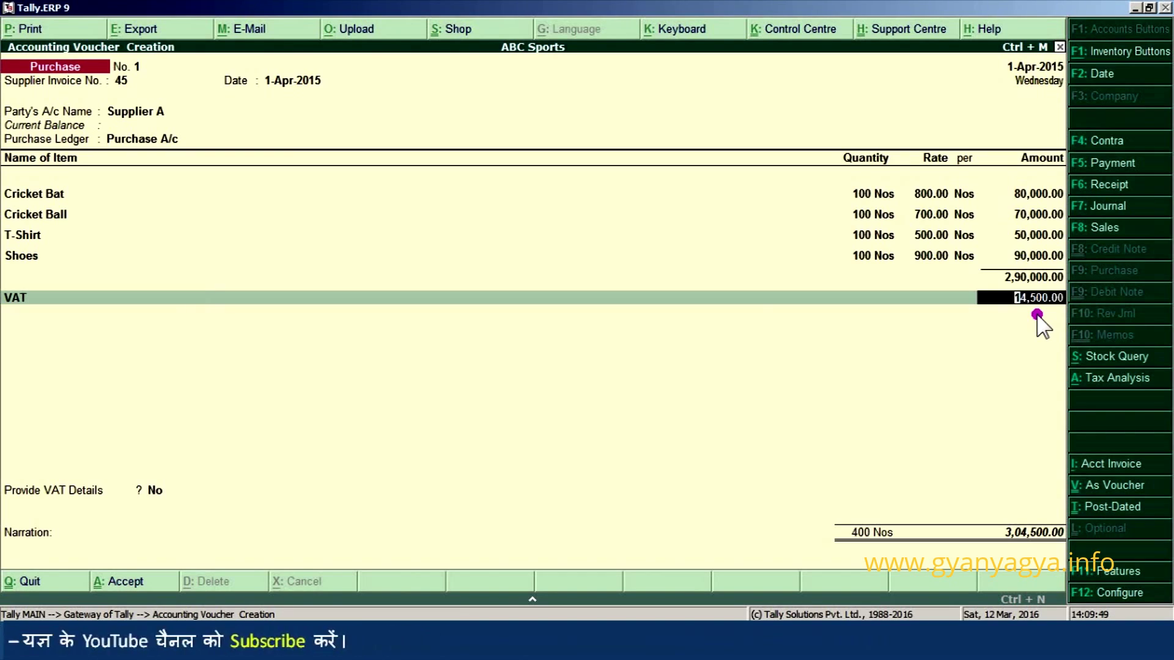
left_click(1154, 381)
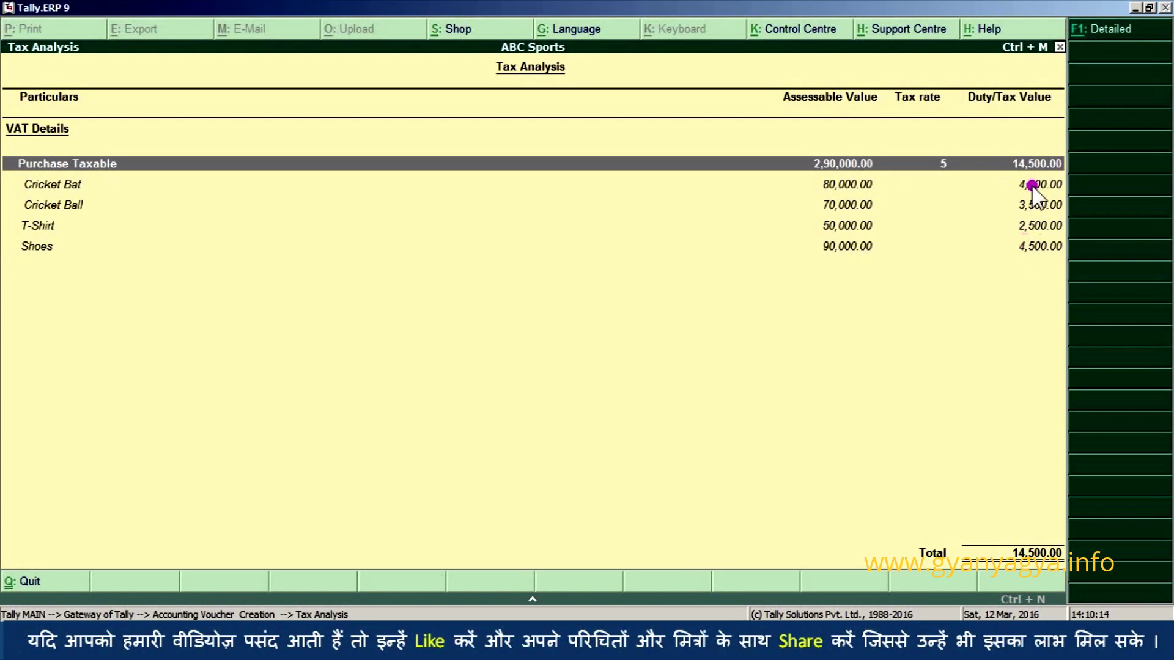
key("Escape")
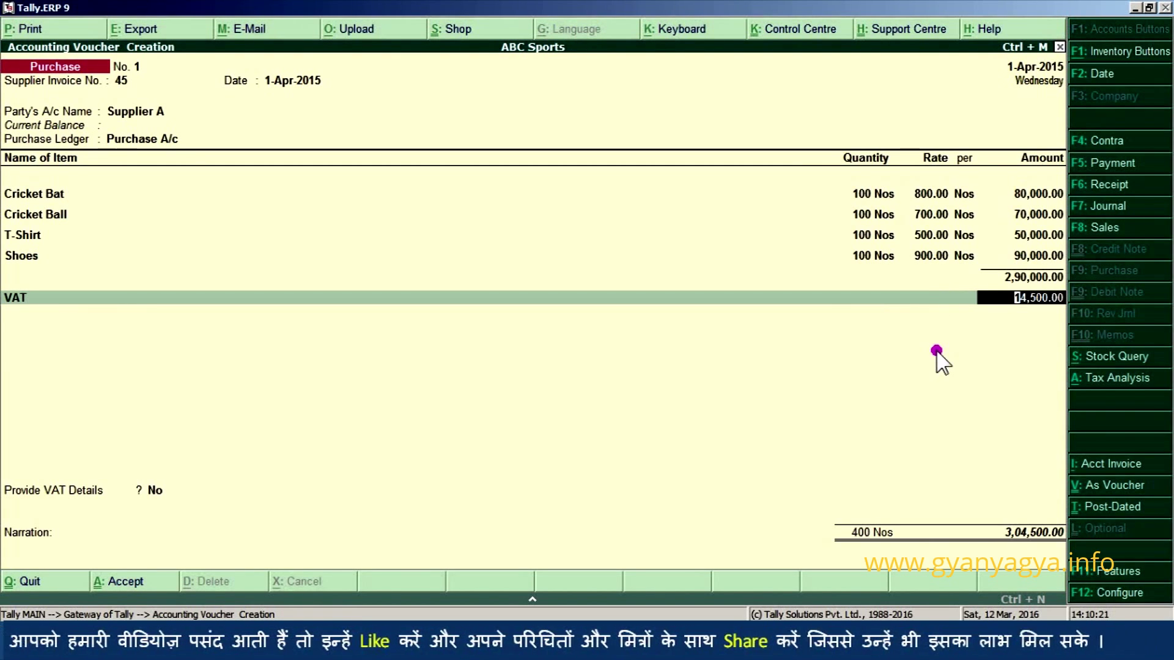
key("ctrl+a")
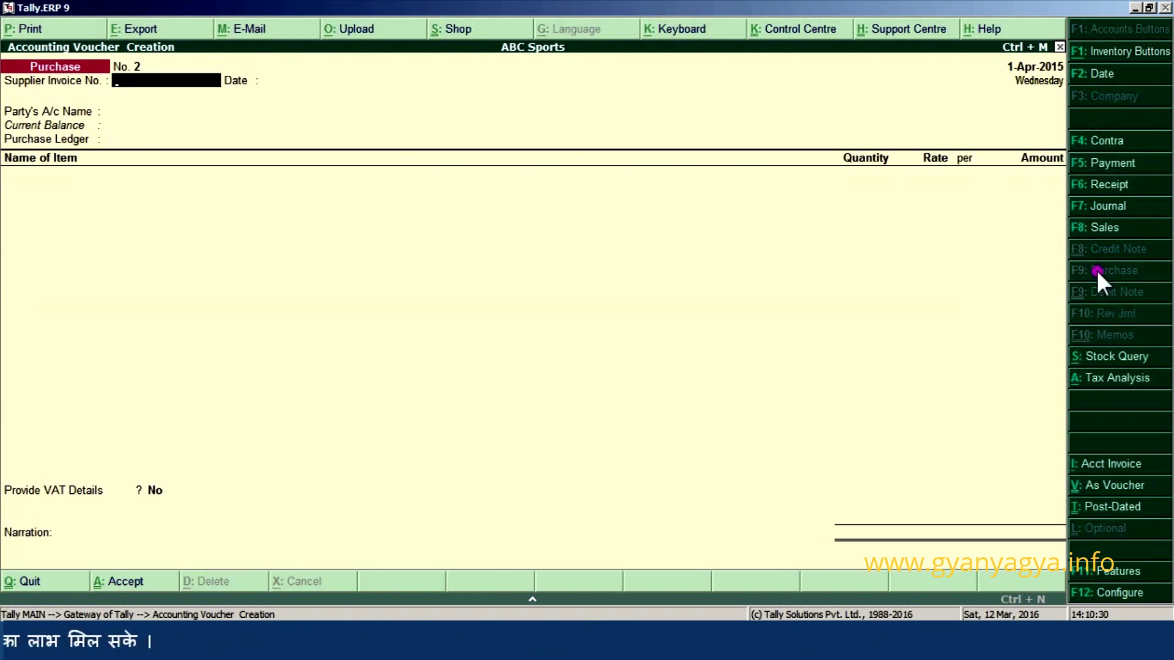
Start a sales voucher with Customer A as the party and Sales A/c as the sales ledger, accepting the party details.
left_click(1129, 229)
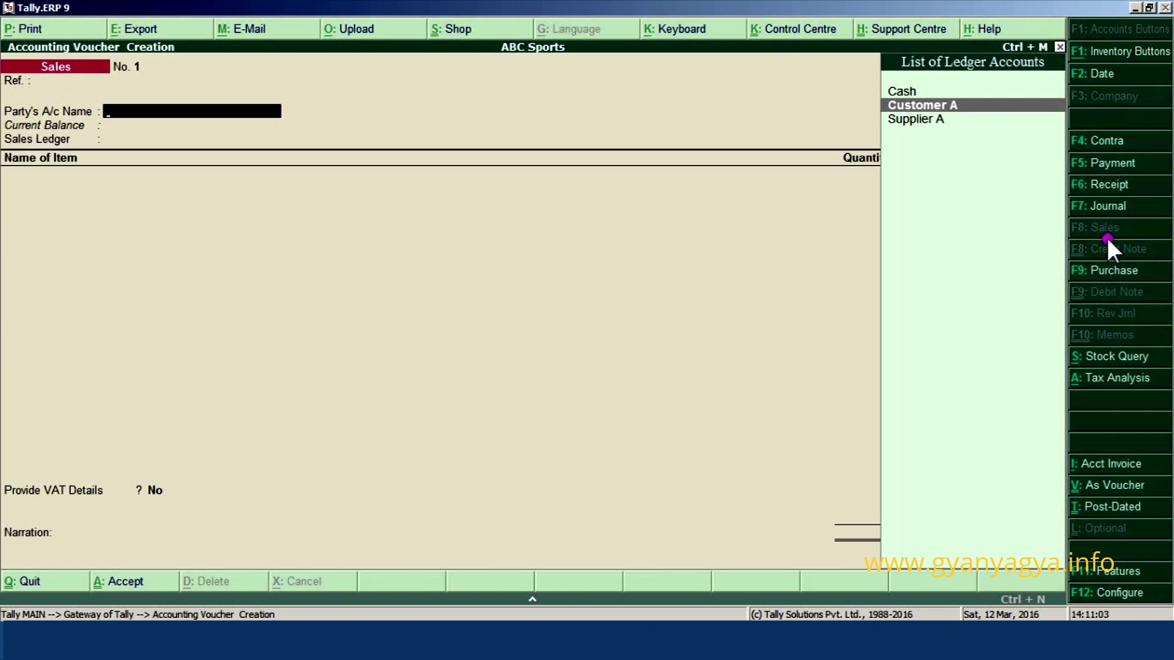
key("Return")
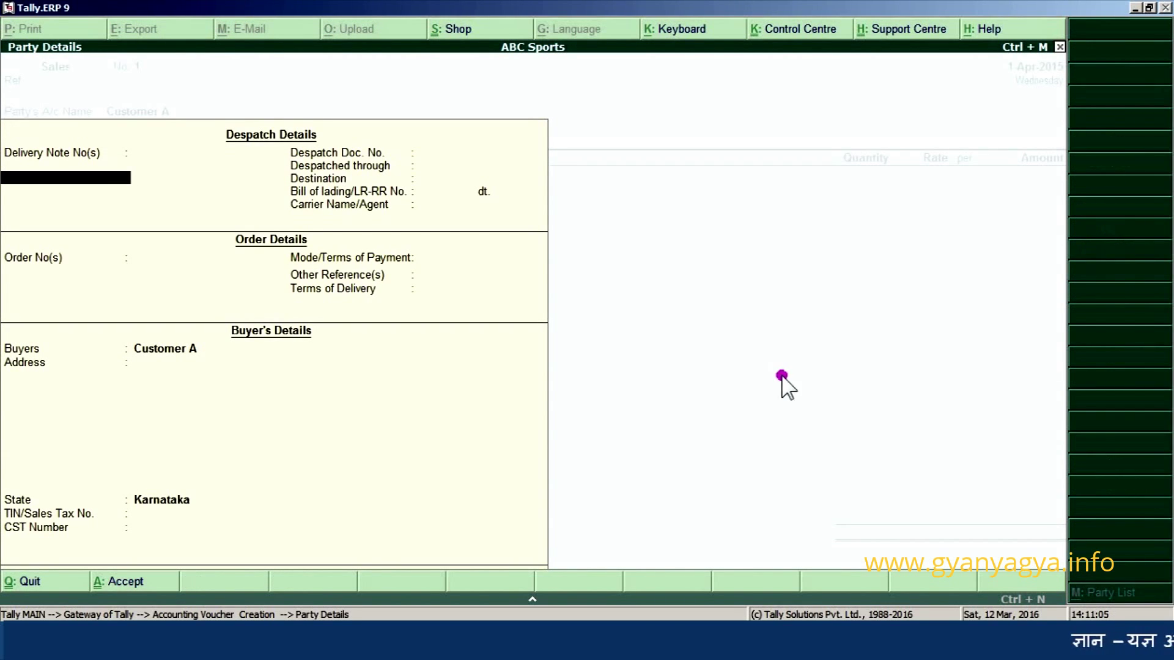
key("ctrl+a")
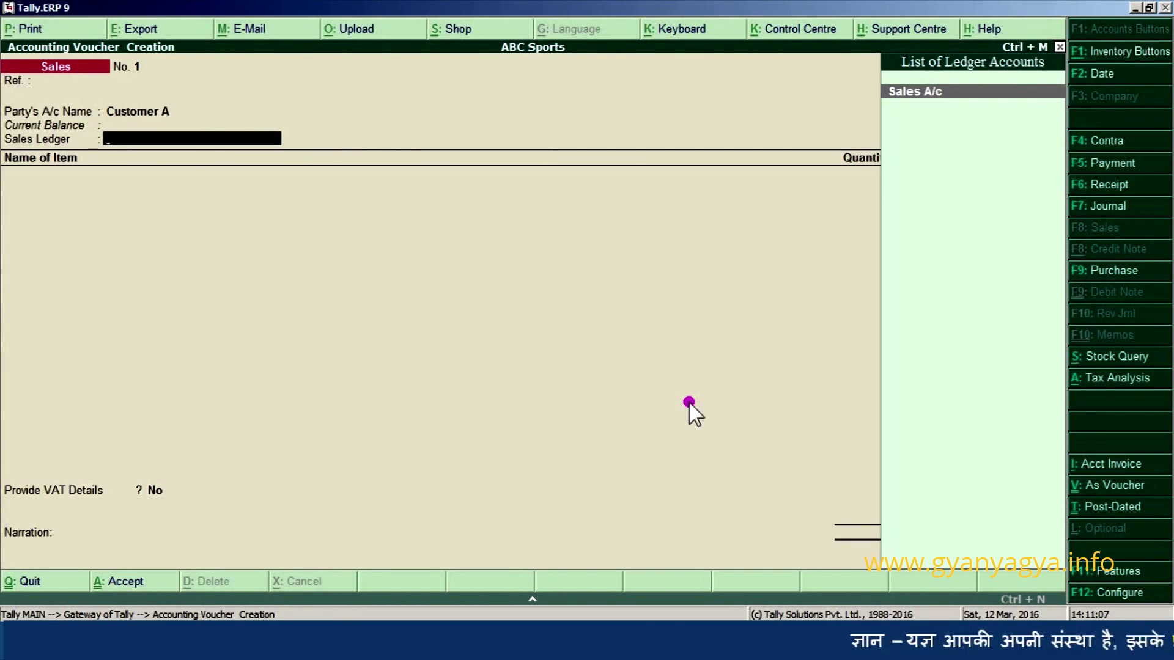
key("Return")
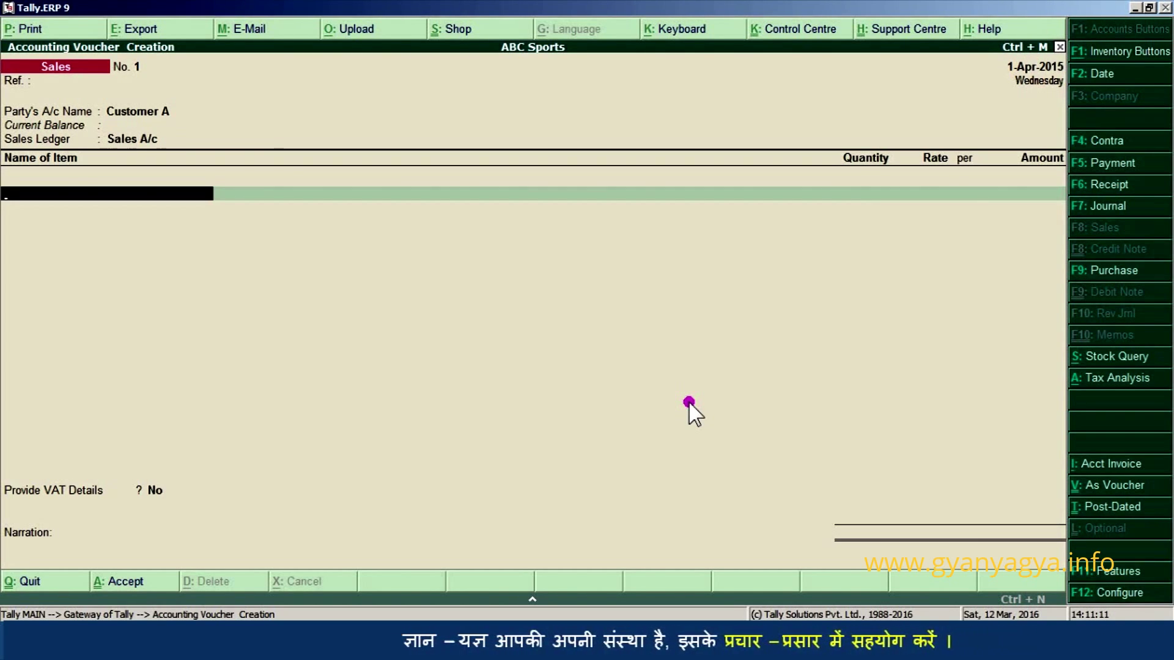
Add 10 Nos each of Cricket Bat at 900, Cricket Ball at 800, T-Shirt at 600 and Shoes at 1,000, plus the VAT ledger.
type("C")
key("Down")
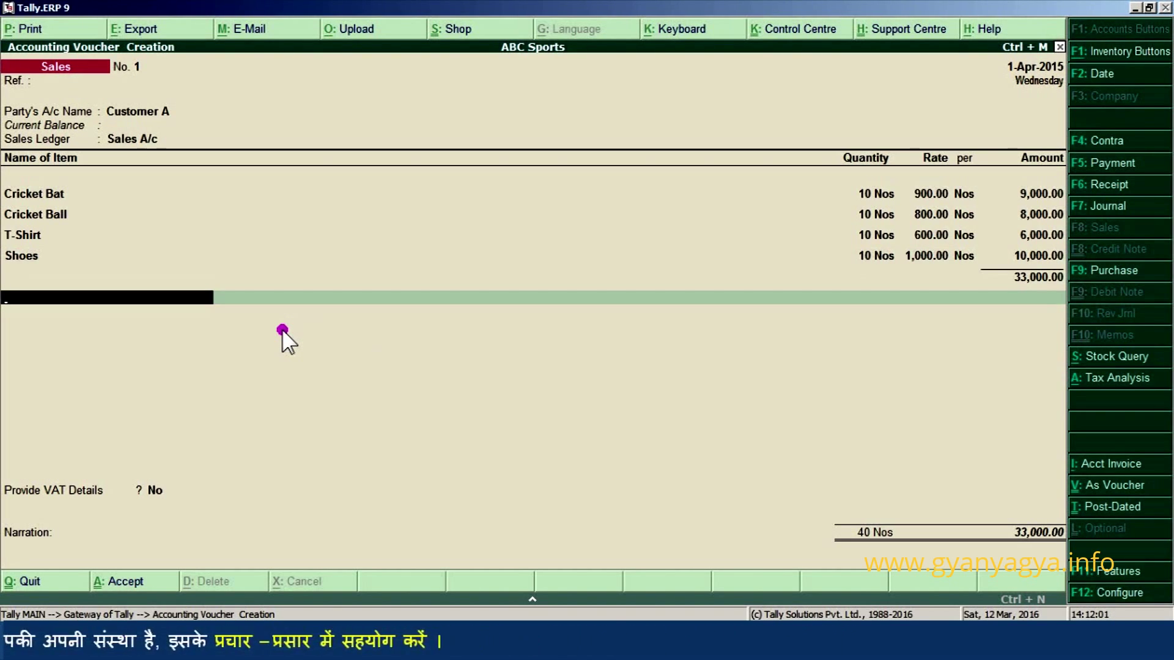
type("V")
key("Return")
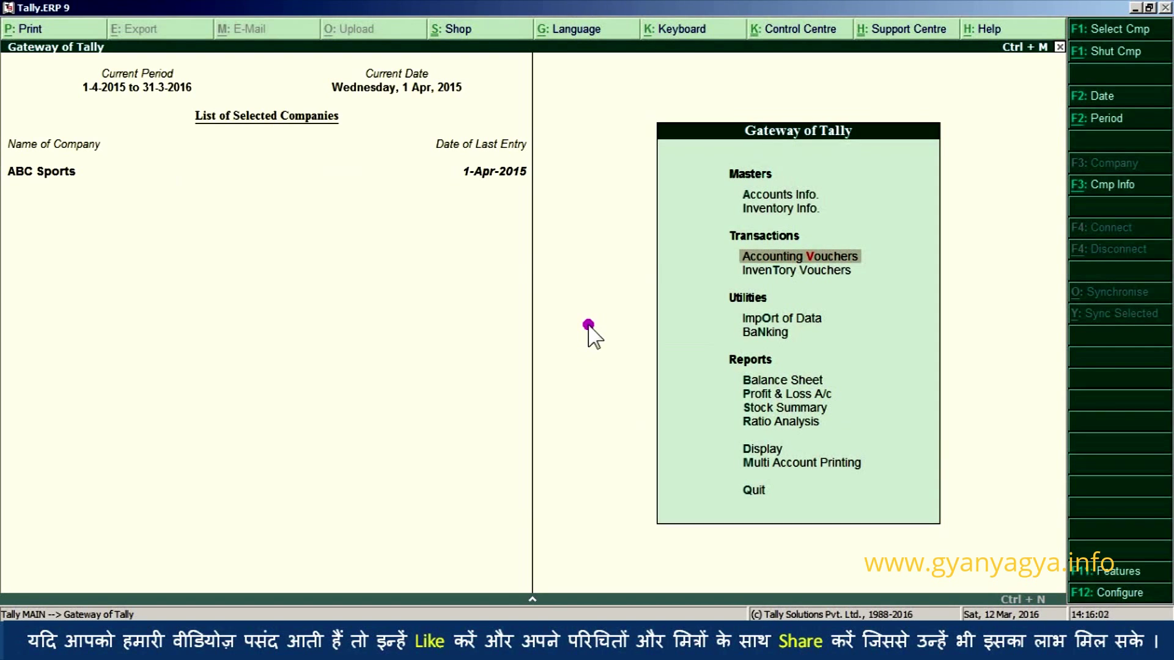
Start a new sales voucher and begin a party ledger named Customer B under Sundry Debtors with bill-by-bill balances.
key("Return")
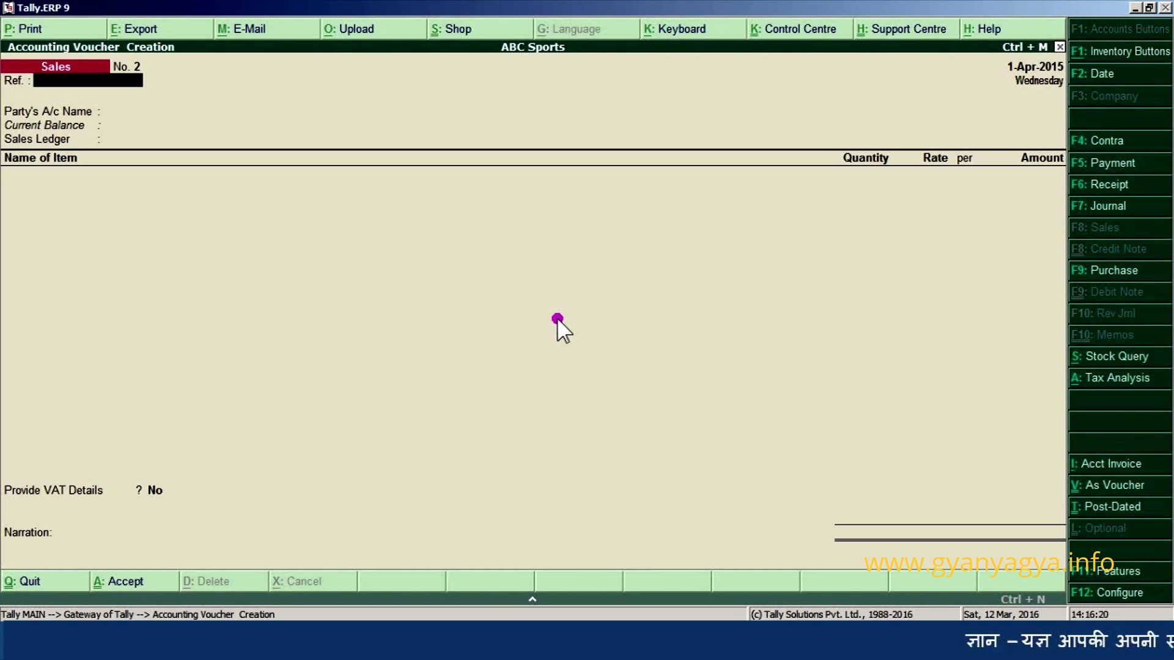
key("Return")
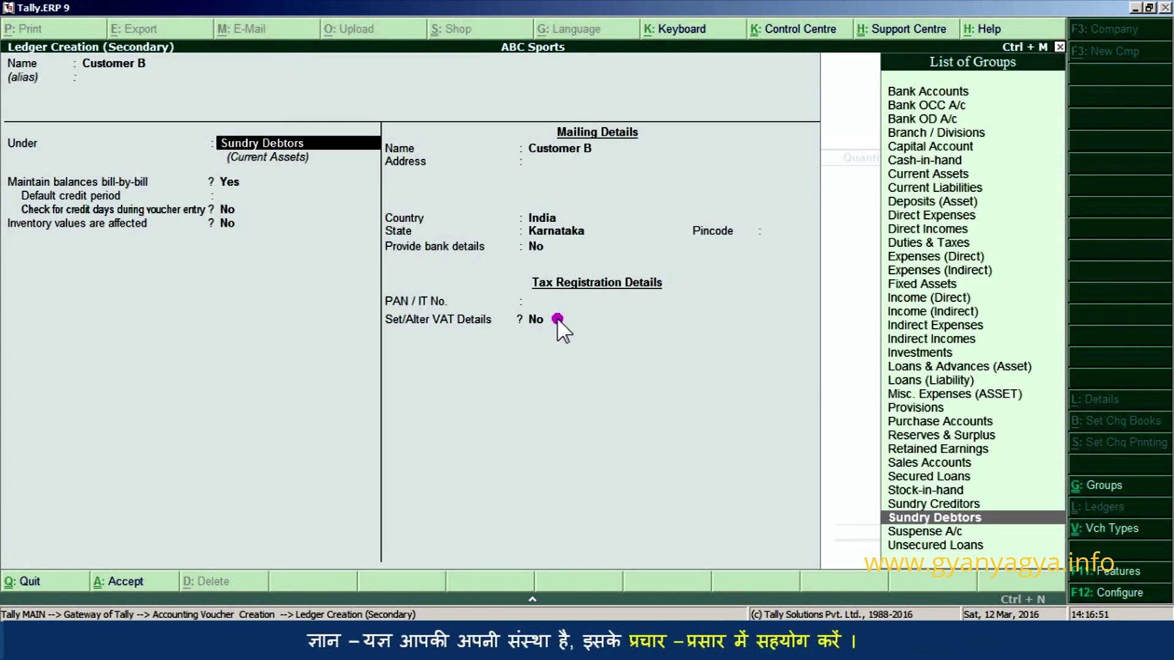
key("Return")
key("Return")
key("Return")
key("Return")
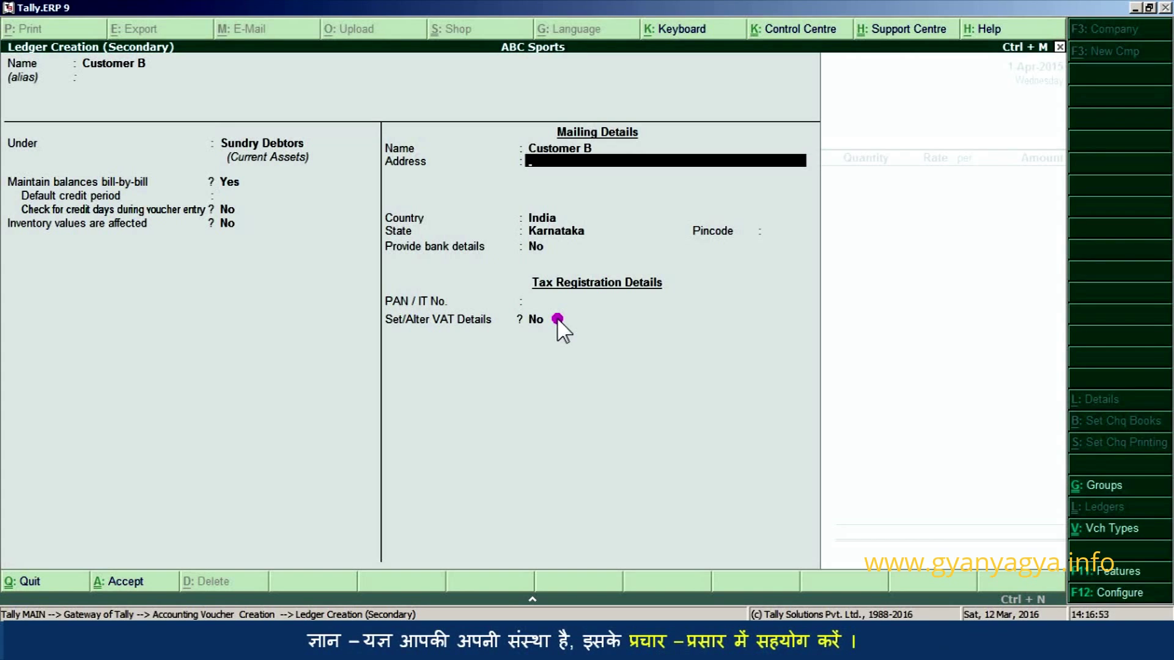
Give the new customer ledger the address Surat, the country India and the state Gujarat.
type("Surat")
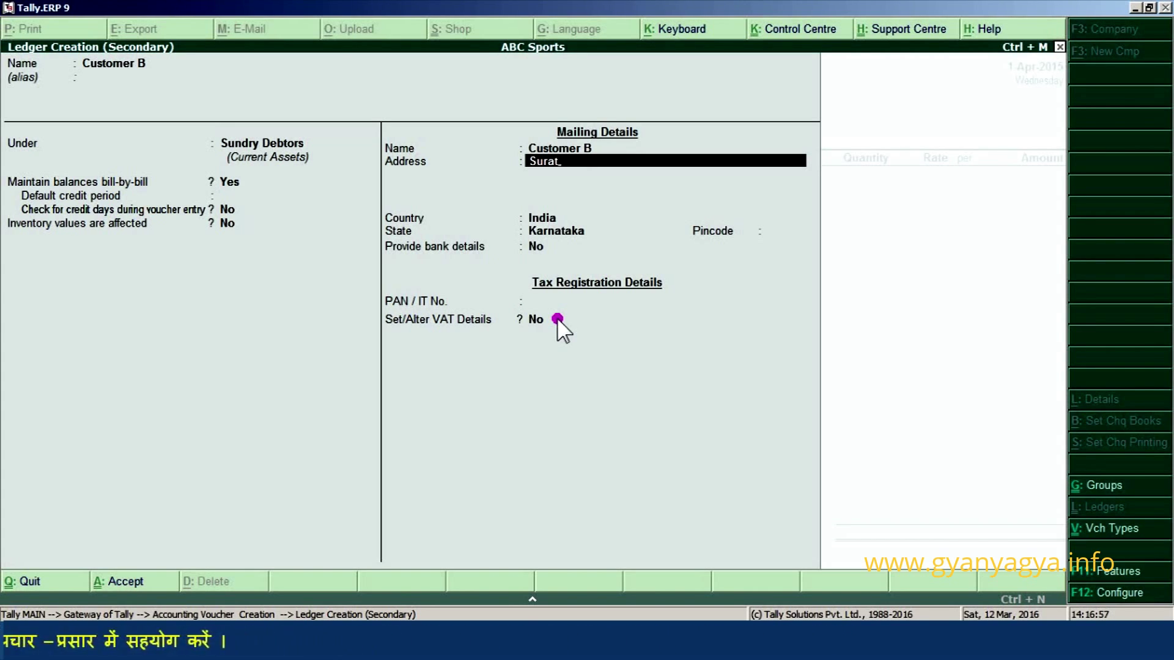
key("Return")
key("Return")
key("Return")
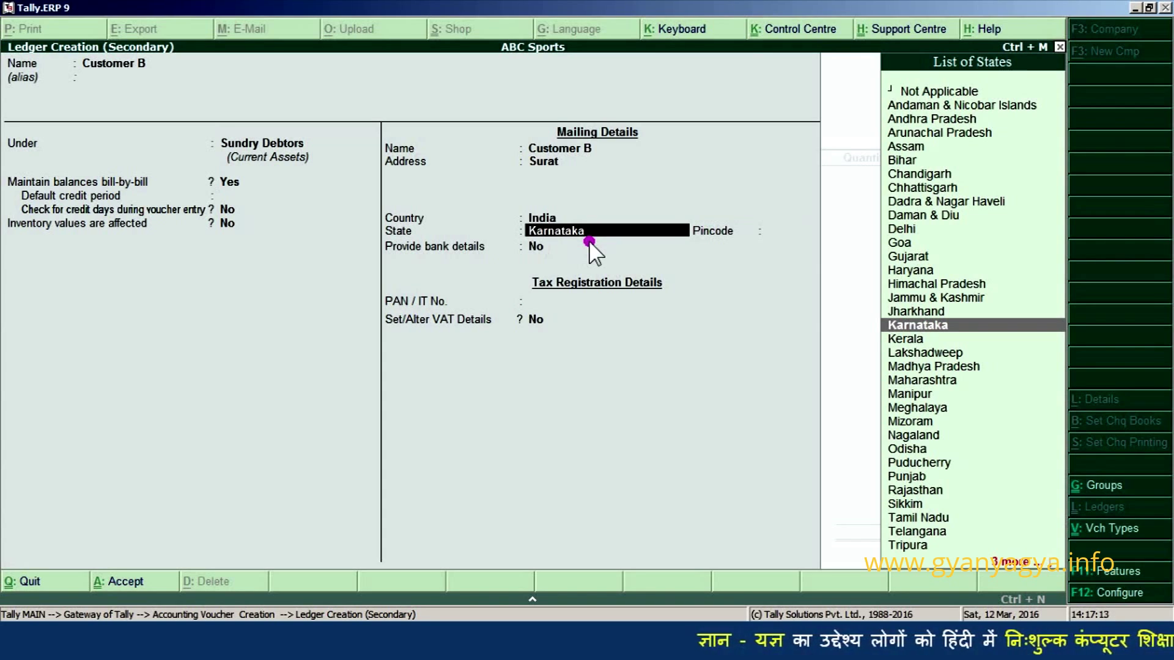
type("Gu")
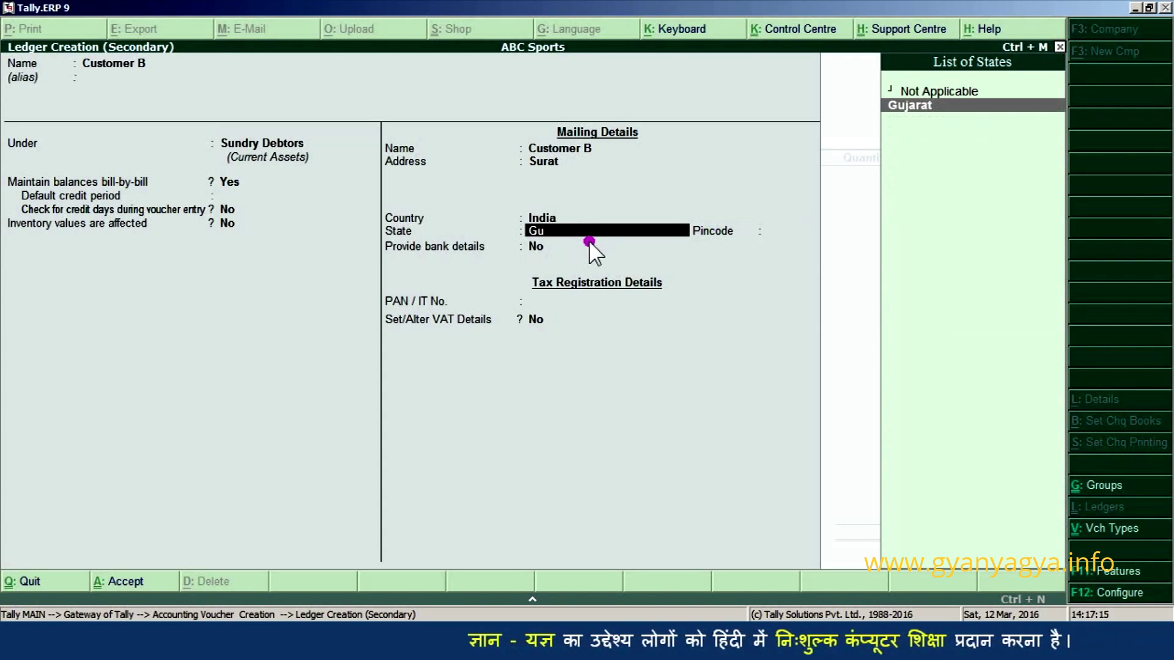
key("Return")
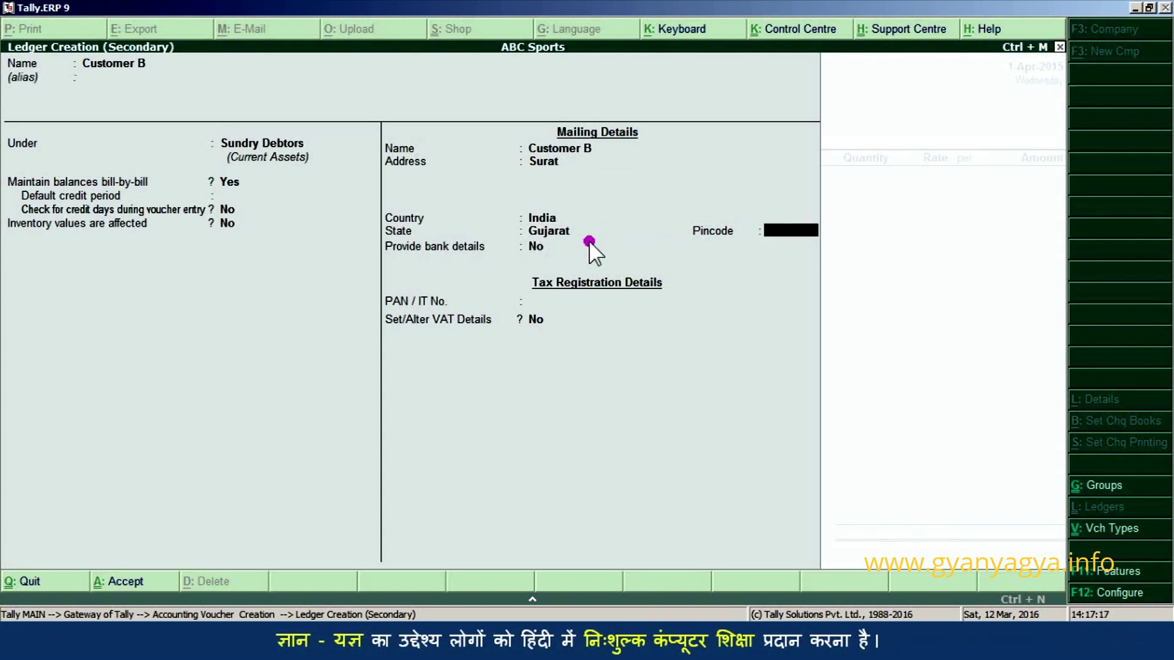
Set the customer ledger's VAT details to dealer type Regular, enter the VAT TIN number, and set sales/purchases against Form C to Yes.
key("Return")
key("Return")
key("Return")
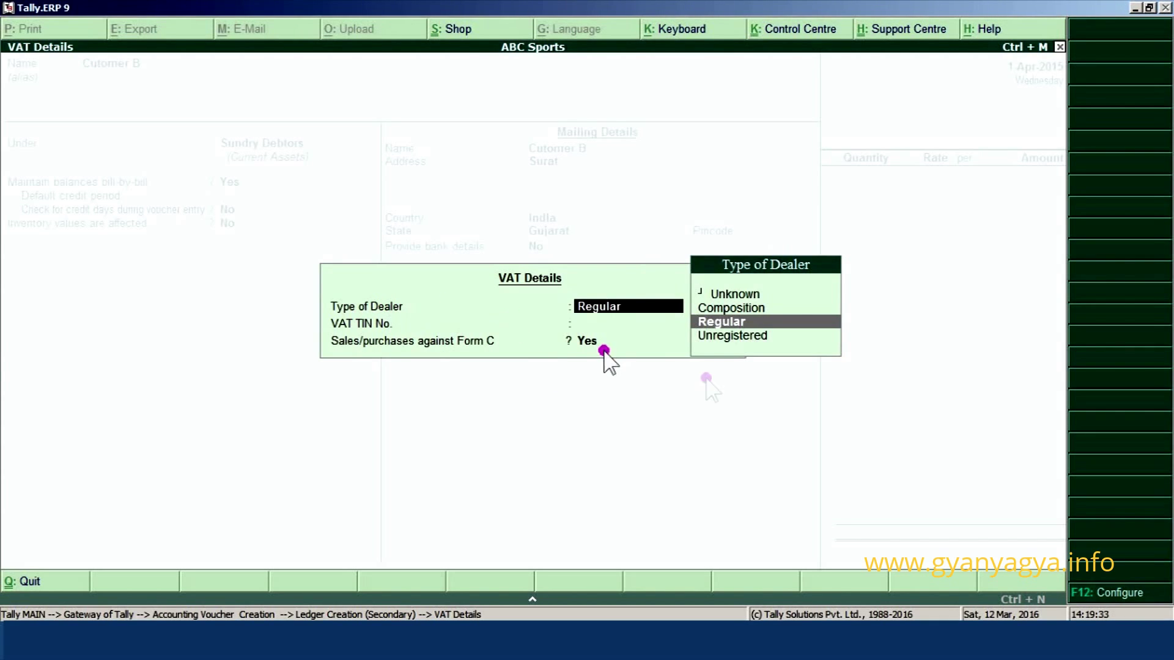
left_click(790, 322)
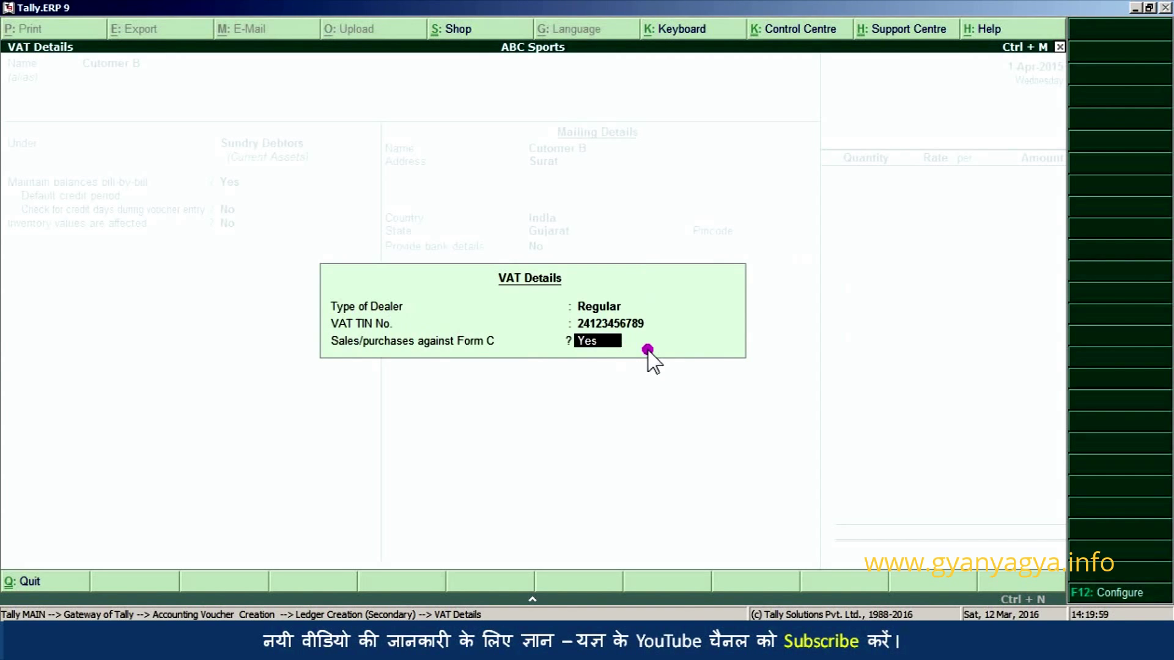
key("Return")
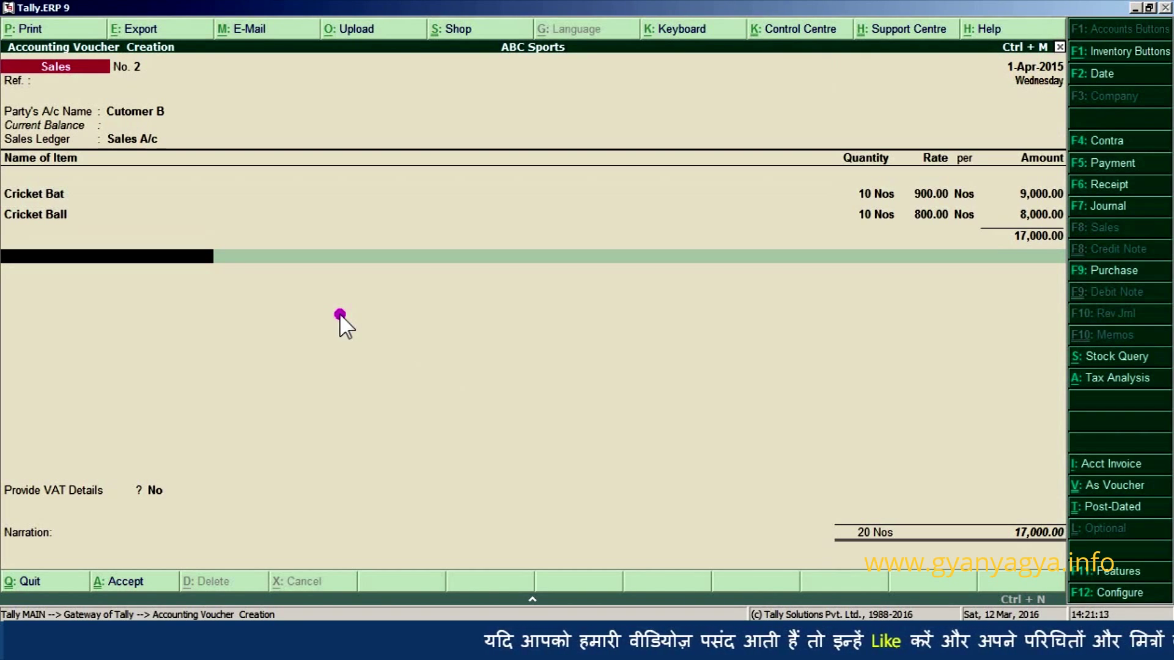
Create a CST ledger from the sales voucher under Duties & Taxes, with duty type CST and a 2% percentage of calculation.
key("alt+c")
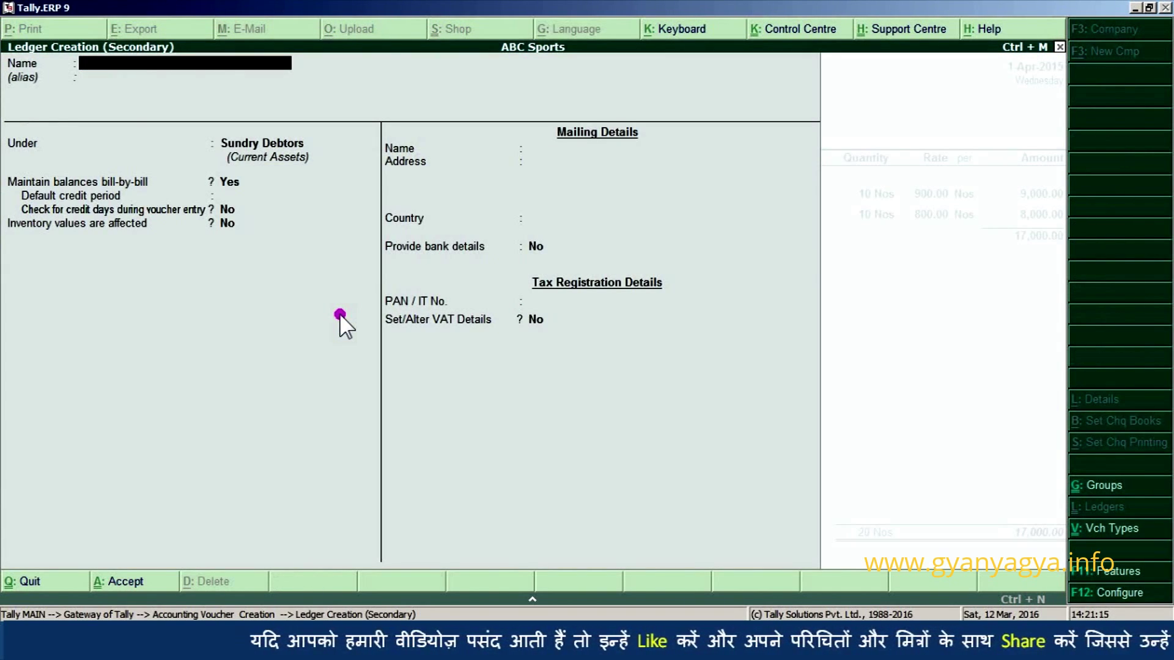
type("CST")
key("Return")
key("Return")
type("duties")
key("Return")
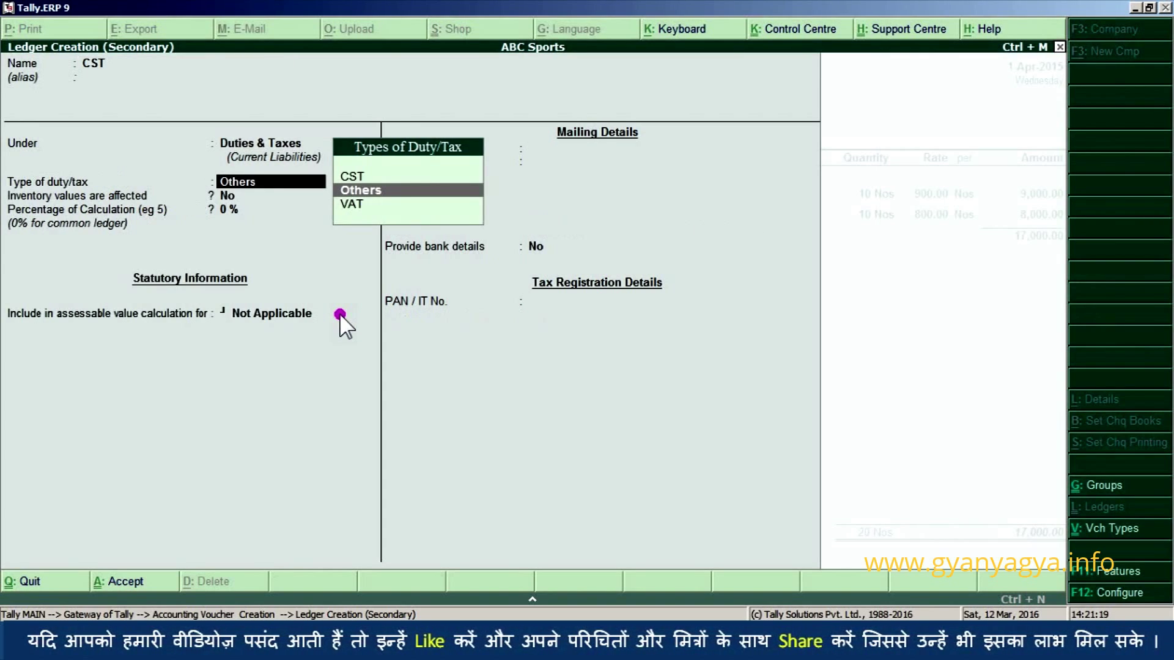
key("Up")
key("Return")
type("2")
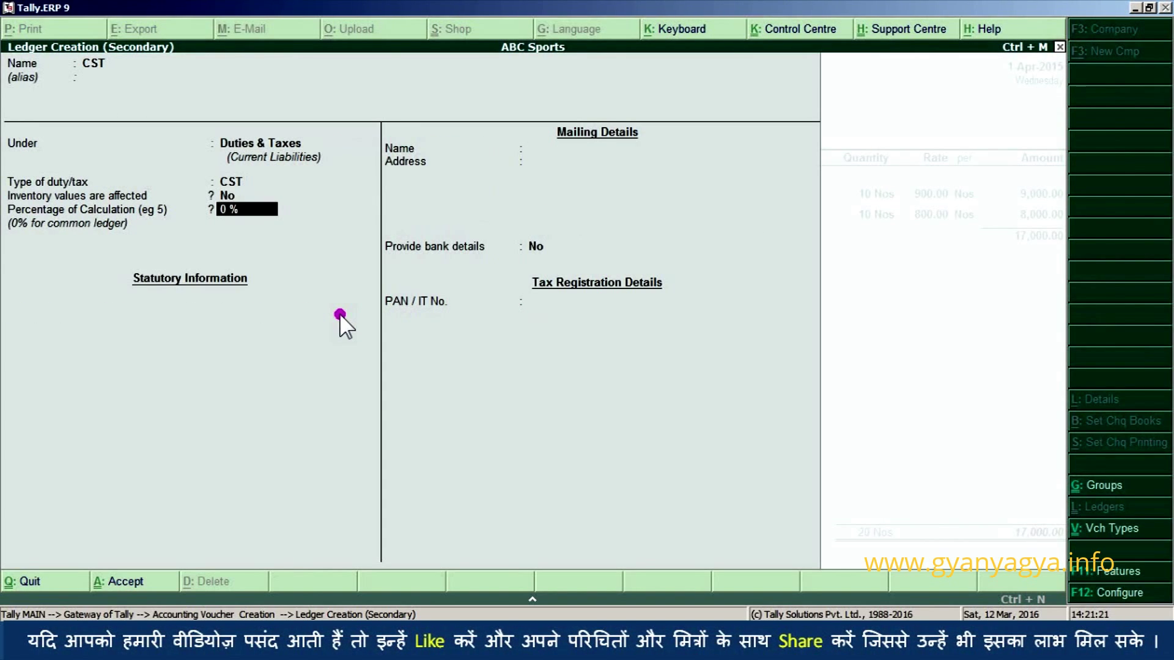
key("ctrl+a")
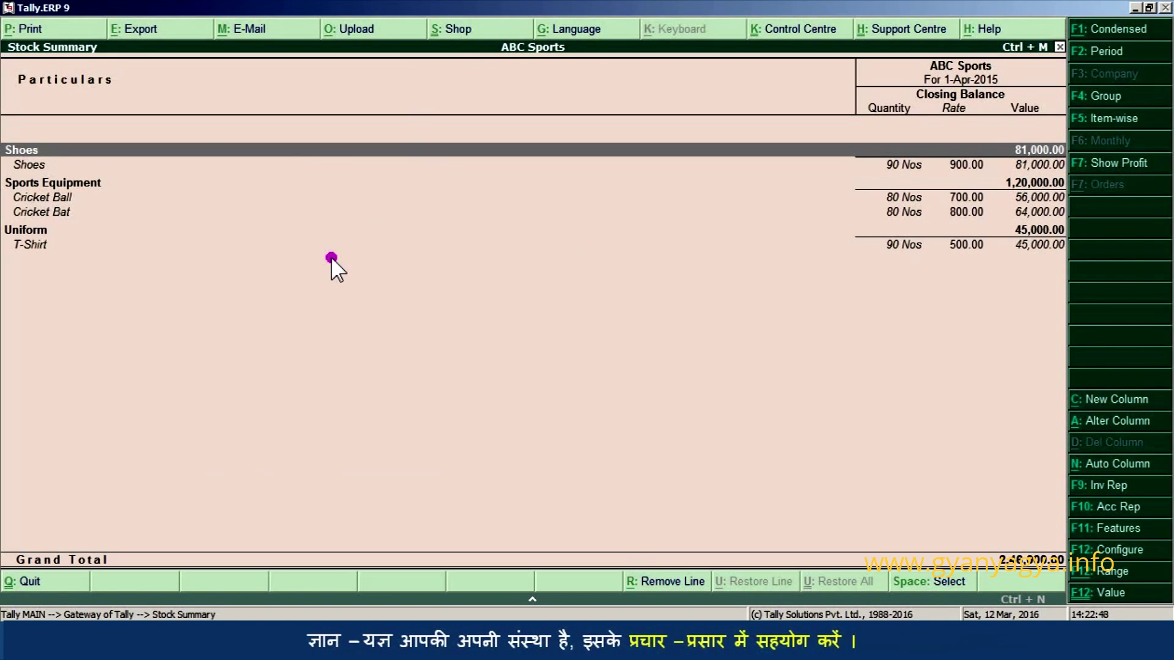
Alter the Sports Equipment stock group from the Stock Summary, enabling VAT details with a 13% tax rate and tax type Taxable.
key("Down")
key("Down")
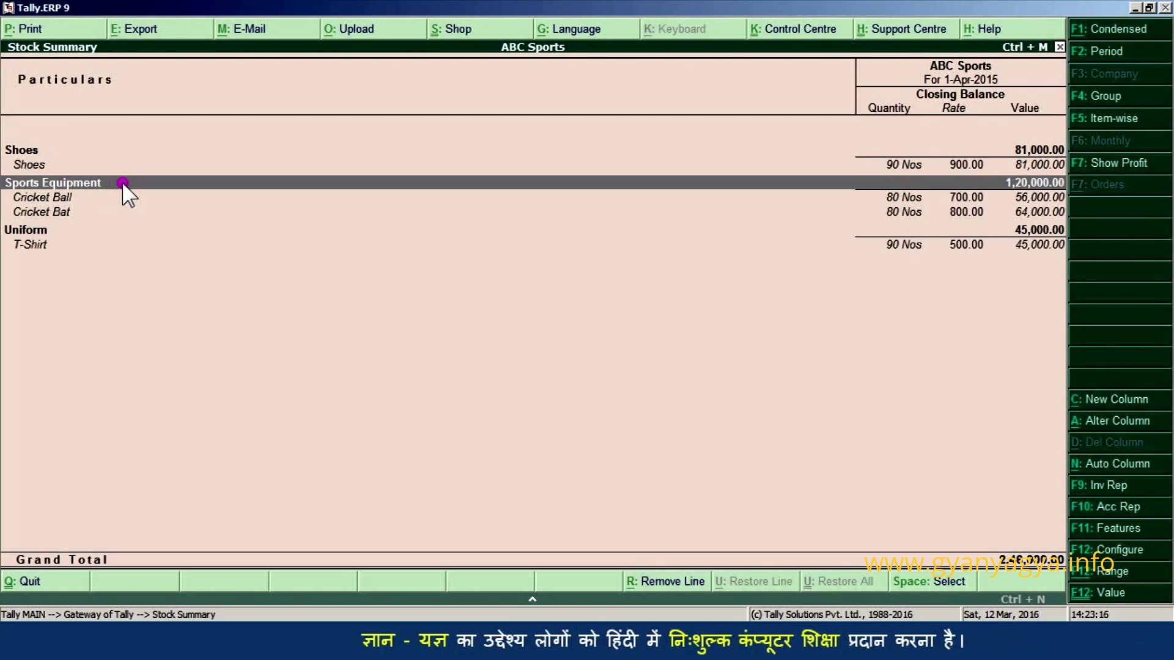
key("ctrl+Return")
key("Return")
key("Return")
key("Return")
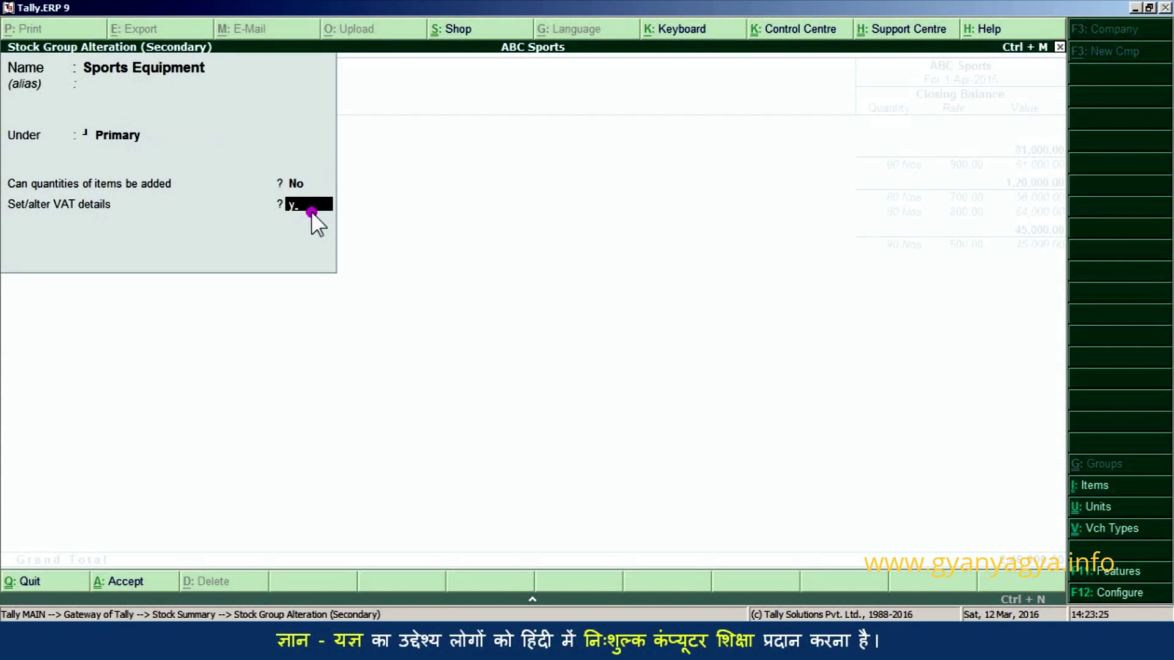
key("Return")
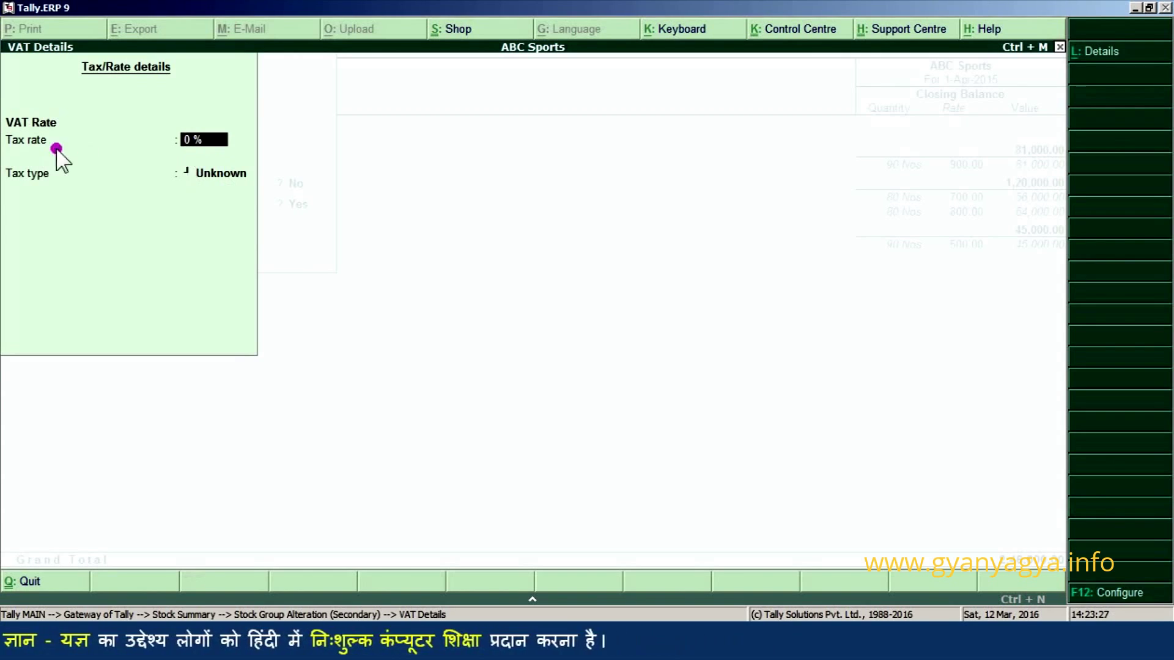
type("13")
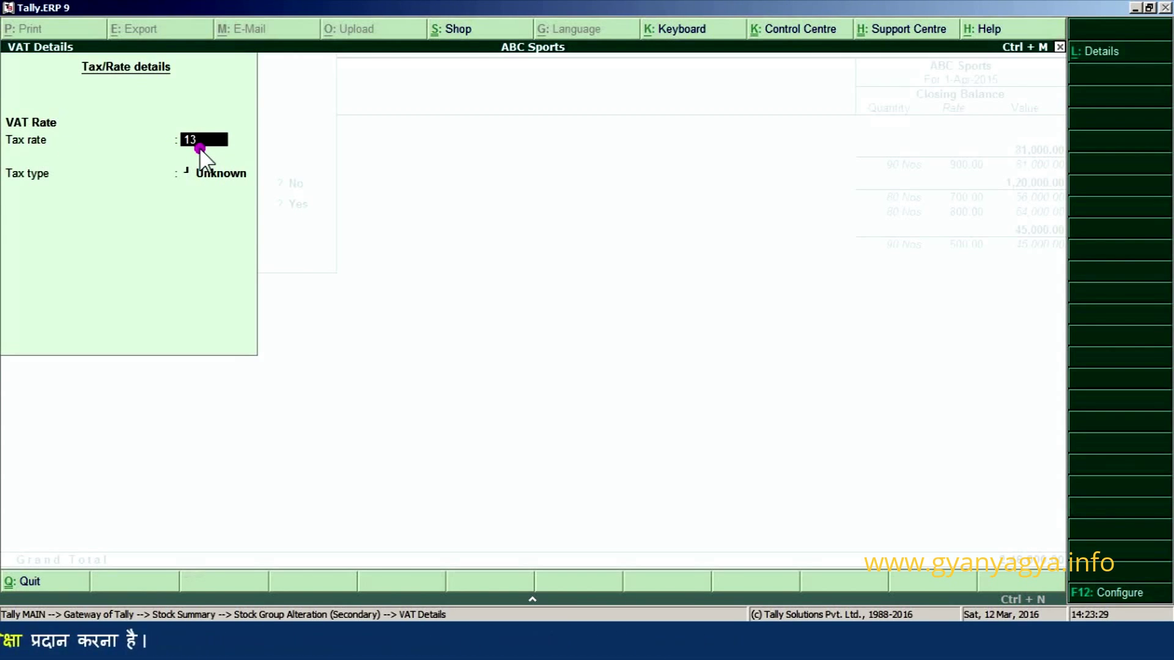
key("Return")
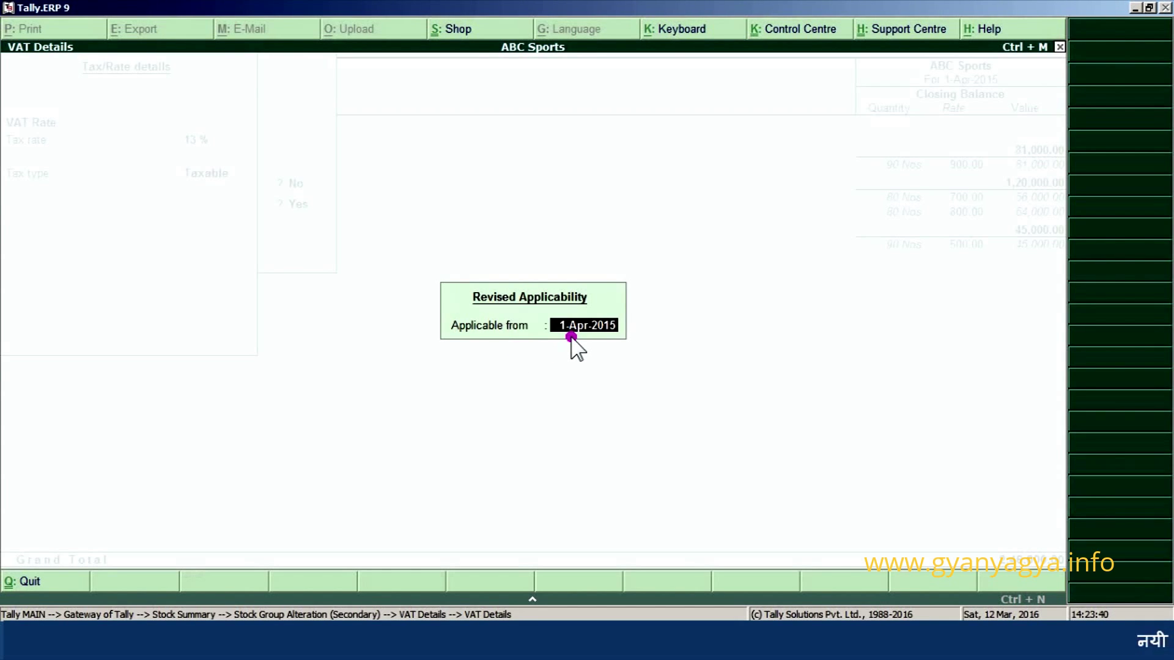
Make the stock group's revised VAT rate applicable from 1-5 and save the Sports Equipment group.
key("BackSpace")
type("1.5")
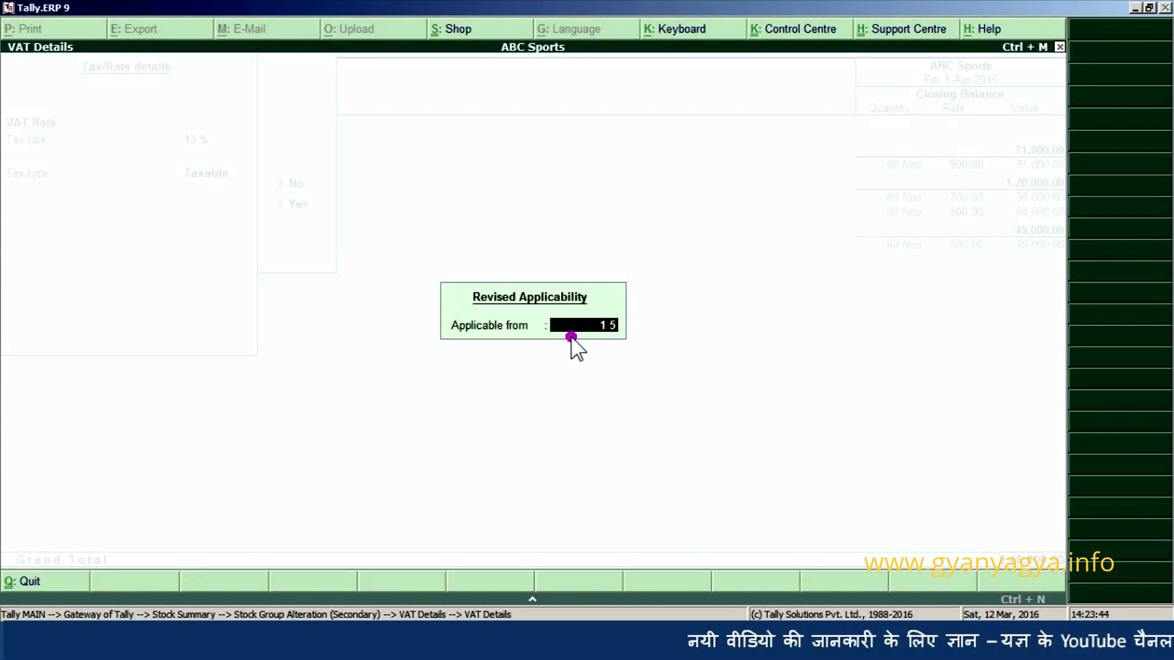
key("Return")
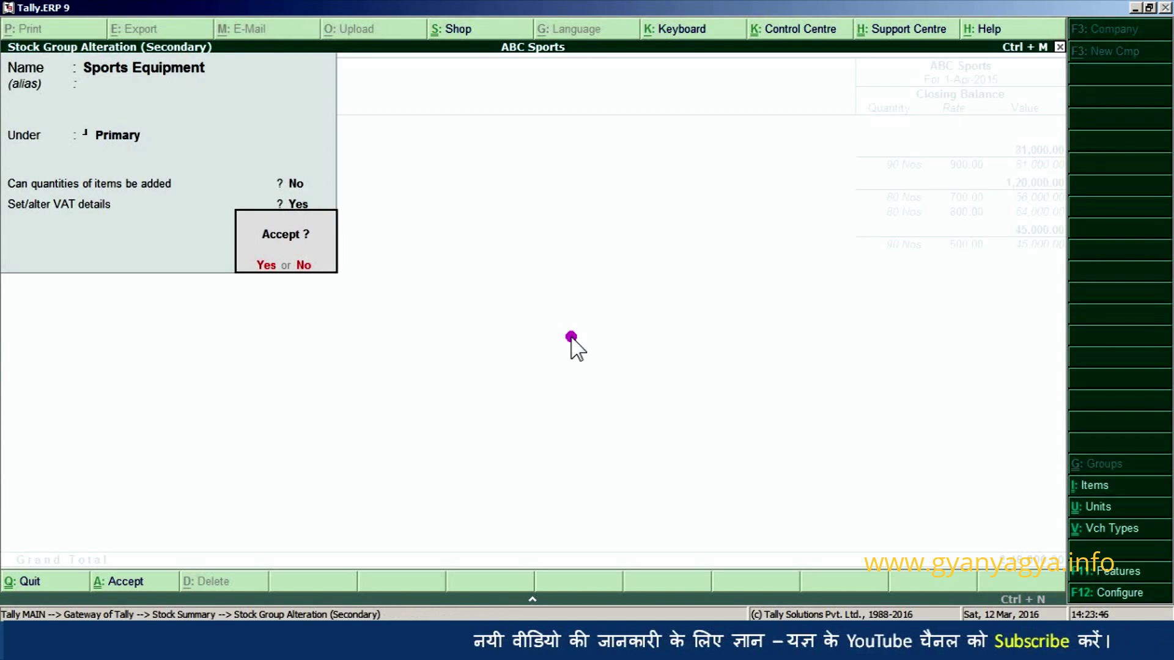
key("Return")
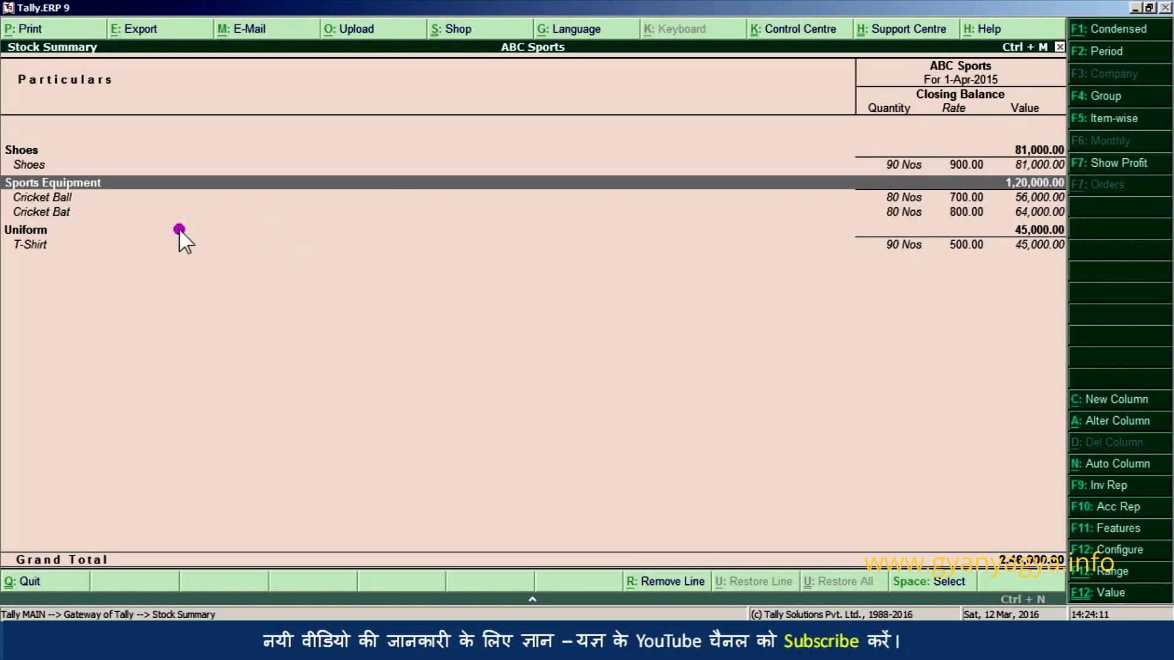
Open the Cricket Ball stock item for alteration from the Stock Summary and turn on its own VAT details.
left_click(85, 199)
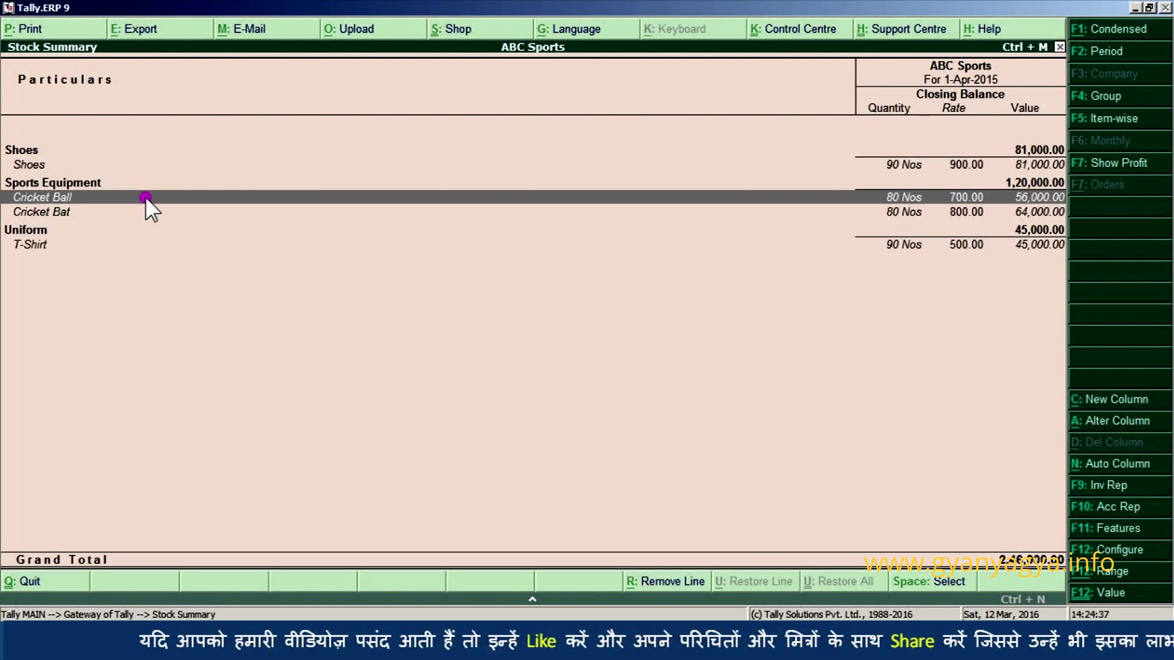
key("Return")
key("Return")
key("Return")
key("Return")
key("Return")
key("Return")
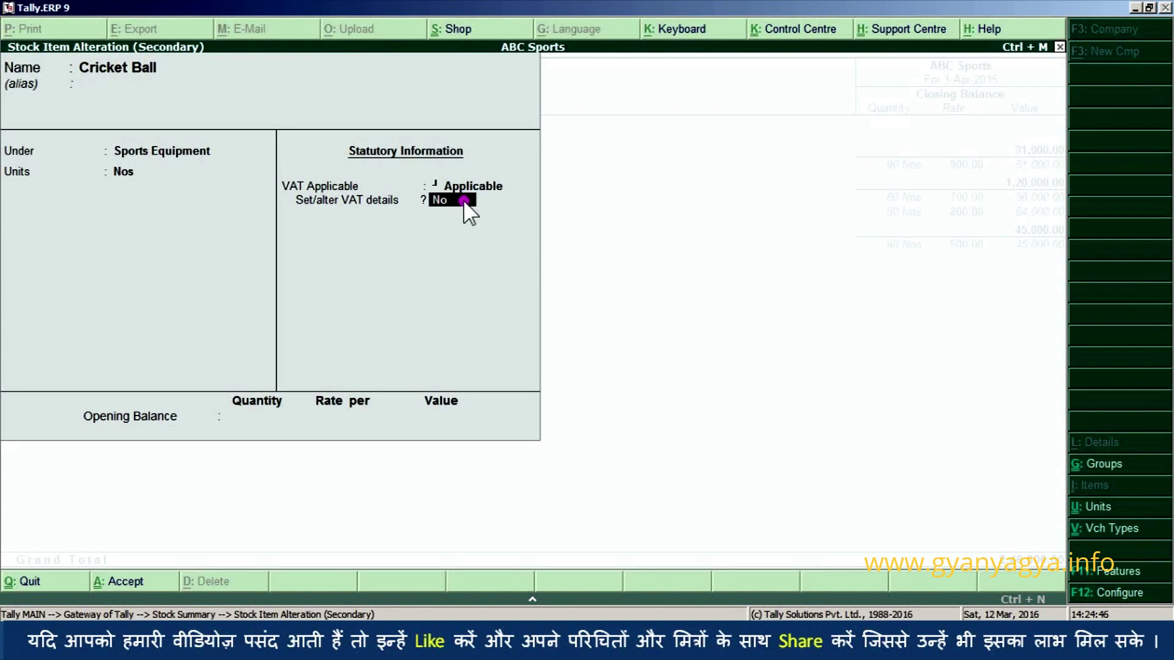
key("y")
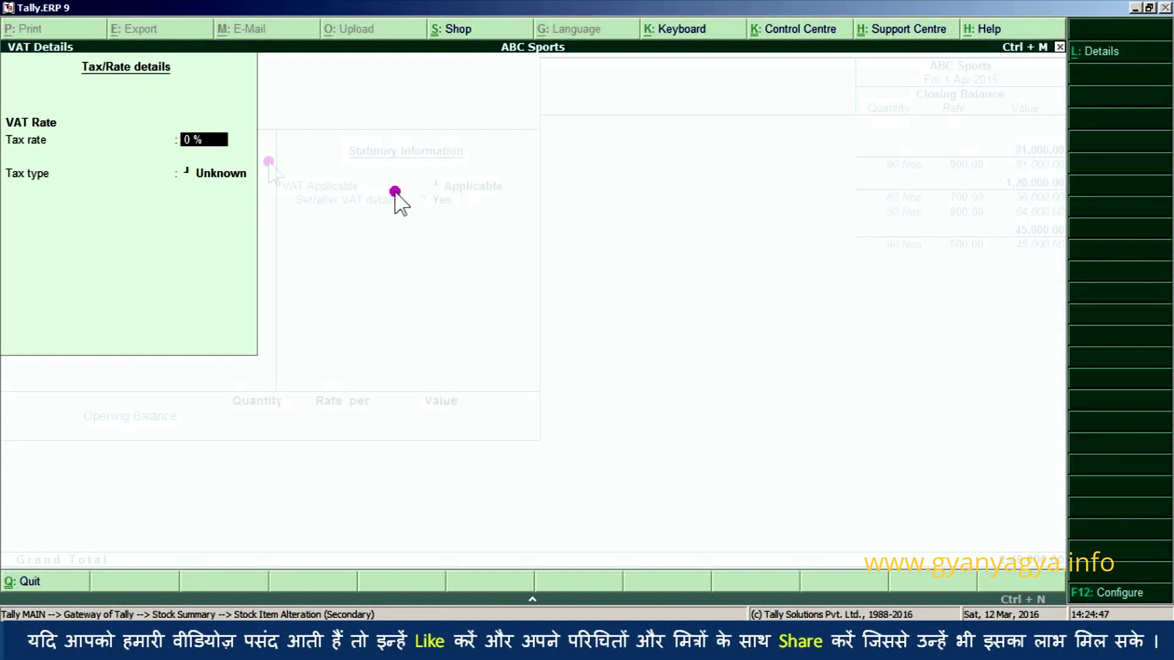
Set the Cricket Ball's VAT rate to 25%, tax type Taxable, applicable from 1-6.
type("25")
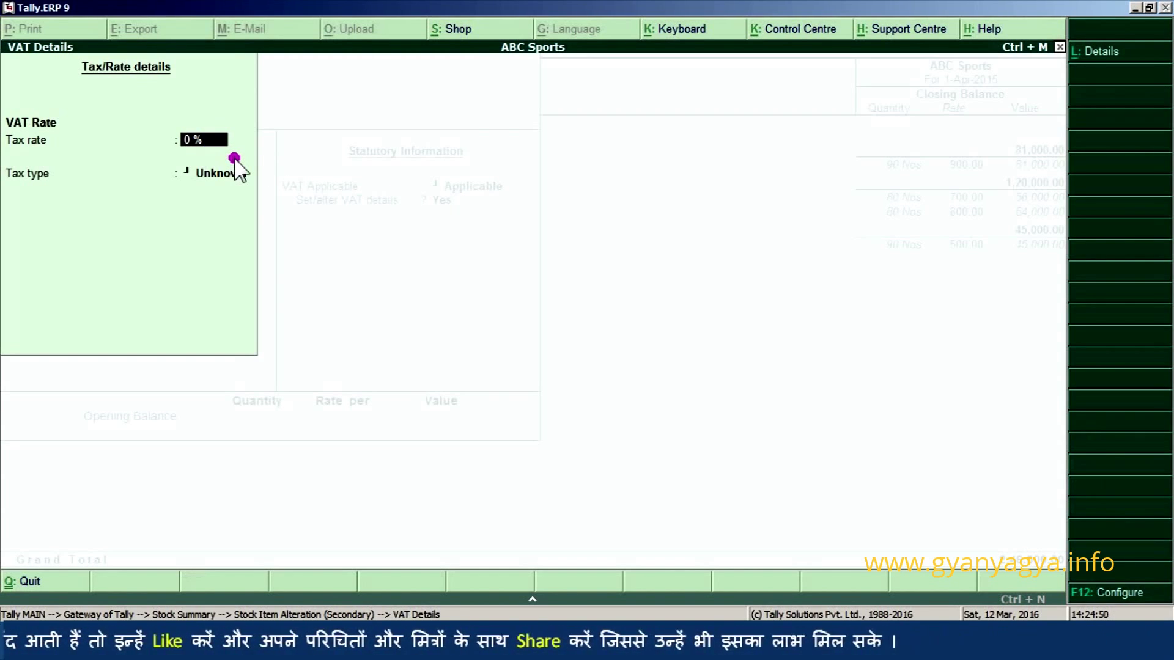
key("Return")
key("Return")
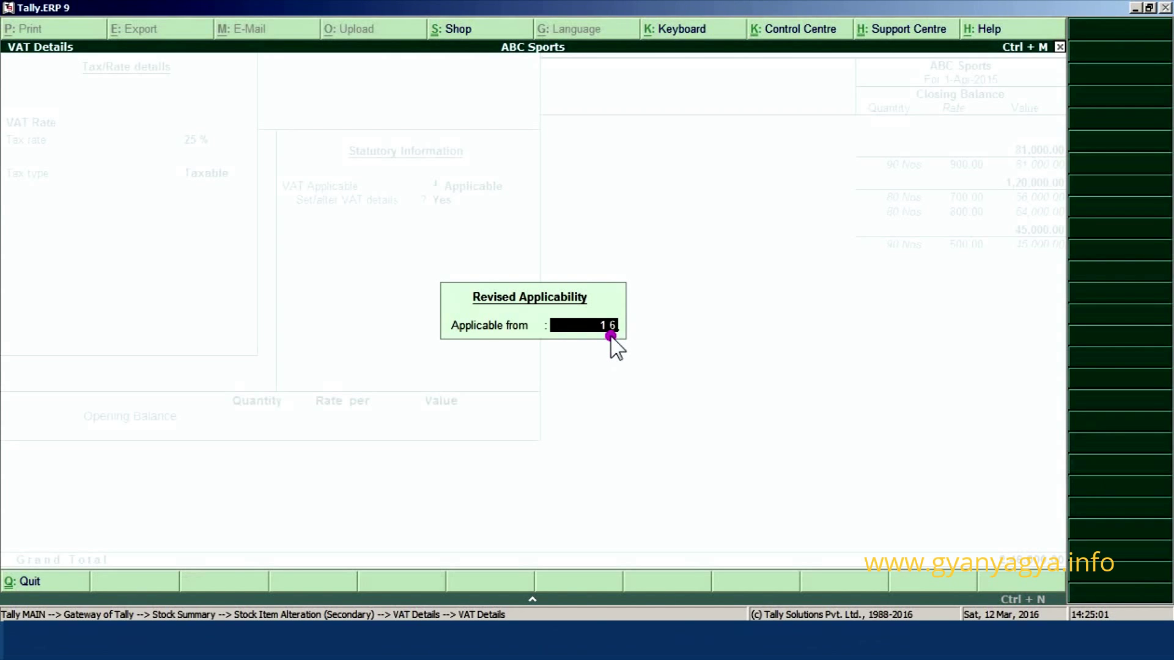
key("Return")
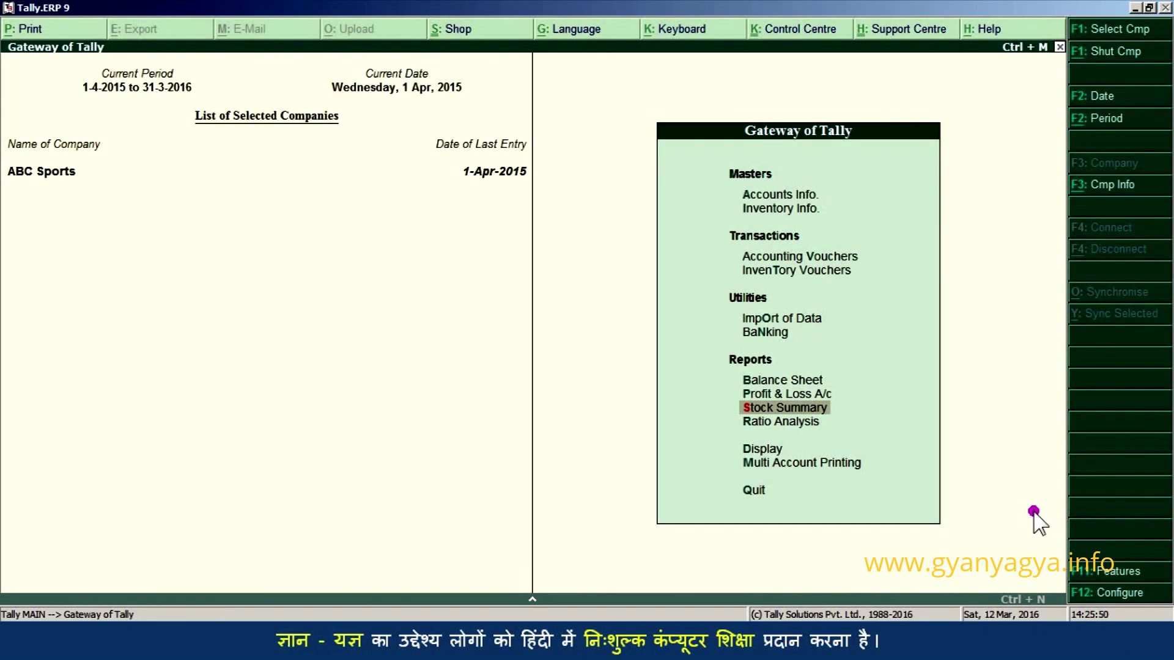
Start a new sales voucher from the Gateway of Tally and set its date to 1-Jun-2015.
key("Up")
key("Up")
key("Up")
key("Up")
key("Up")
key("Up")
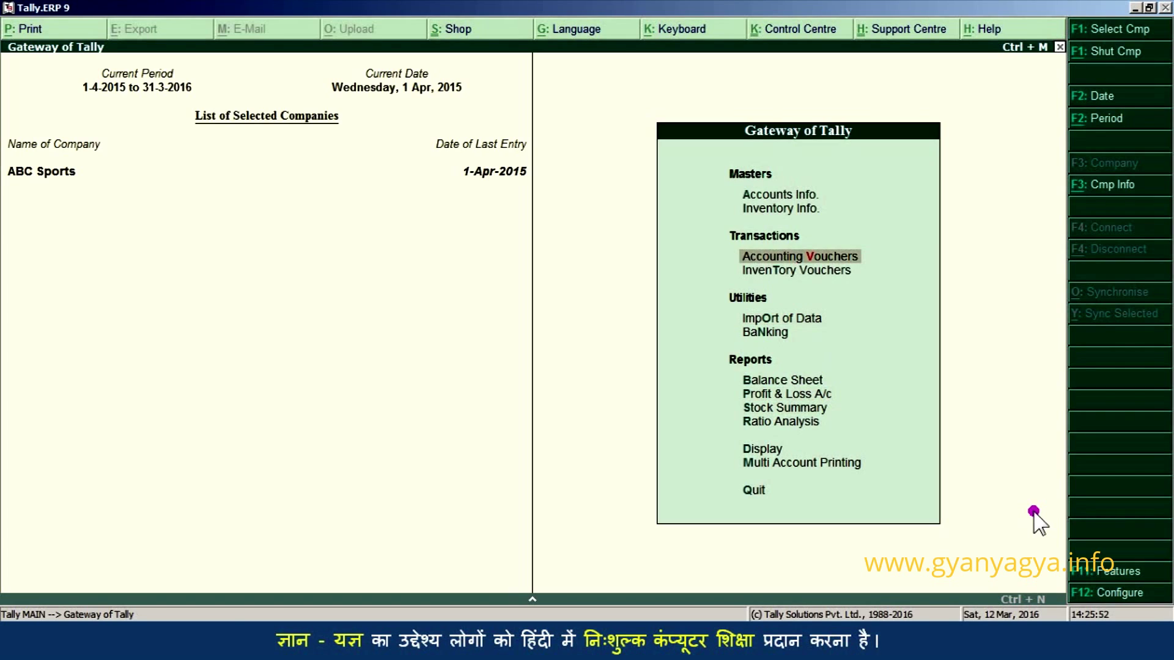
key("Return")
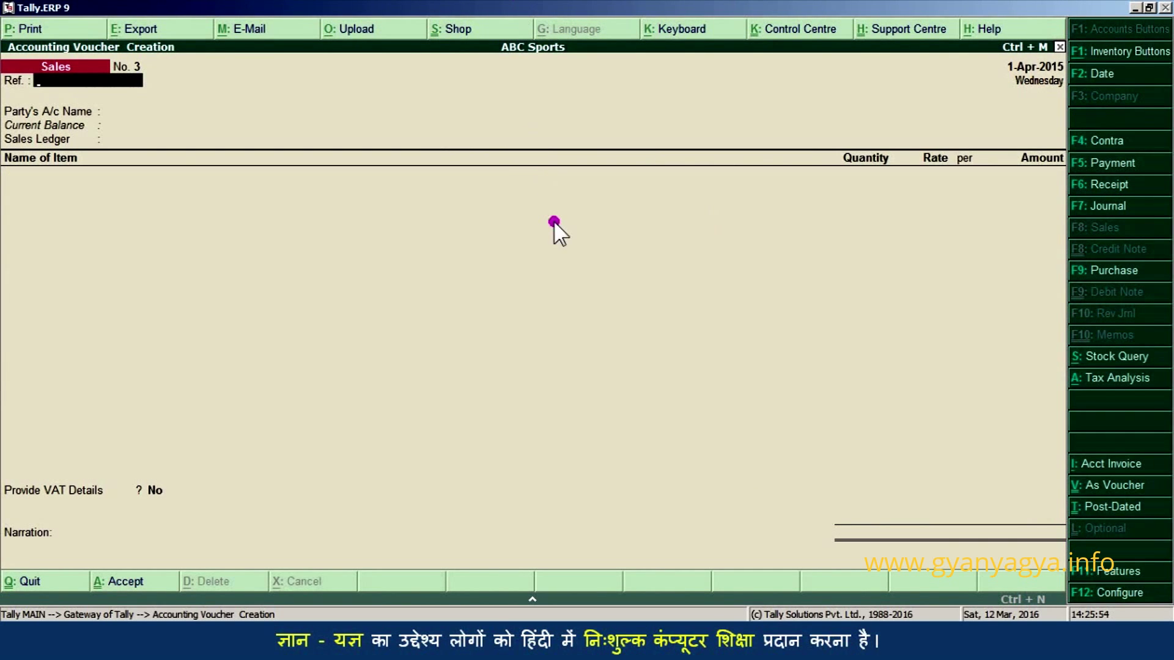
key("F2")
type("1")
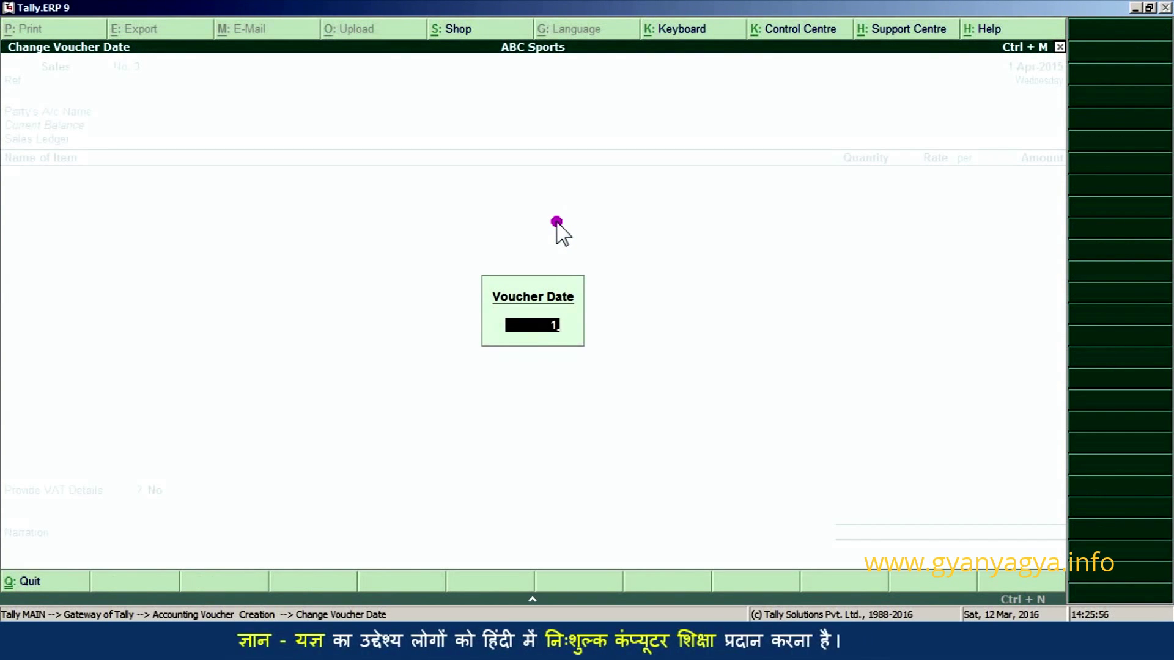
type("-6")
key("Return")
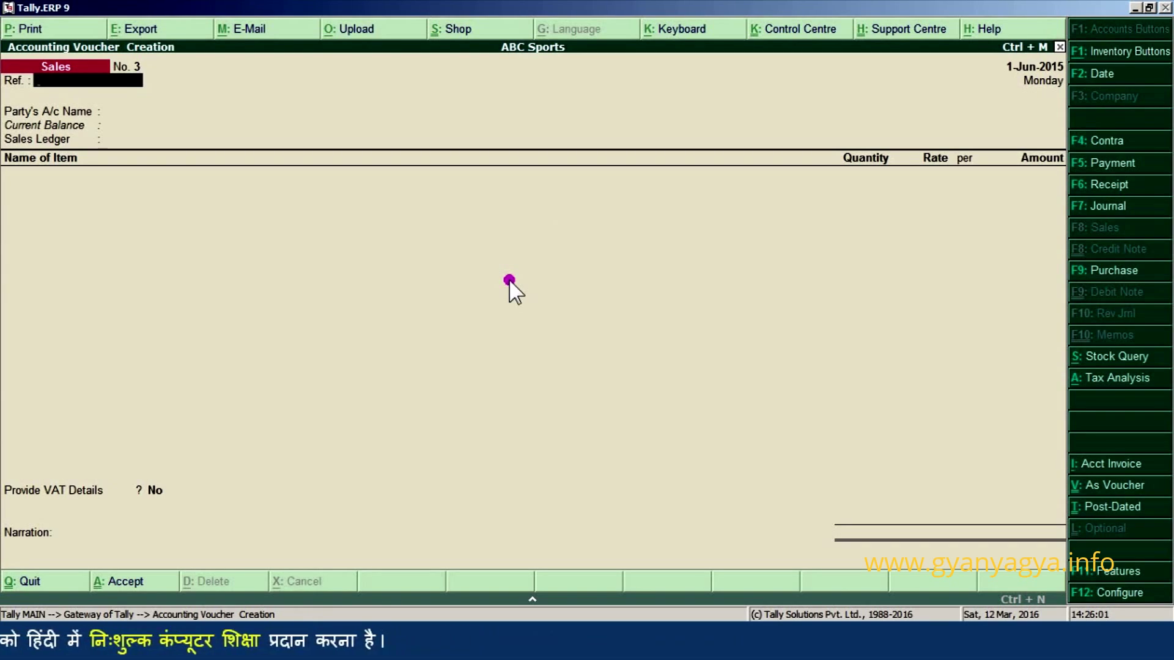
Set Customer A as the sales voucher's party account and Sales A/c as its sales ledger.
key("Return")
key("Down")
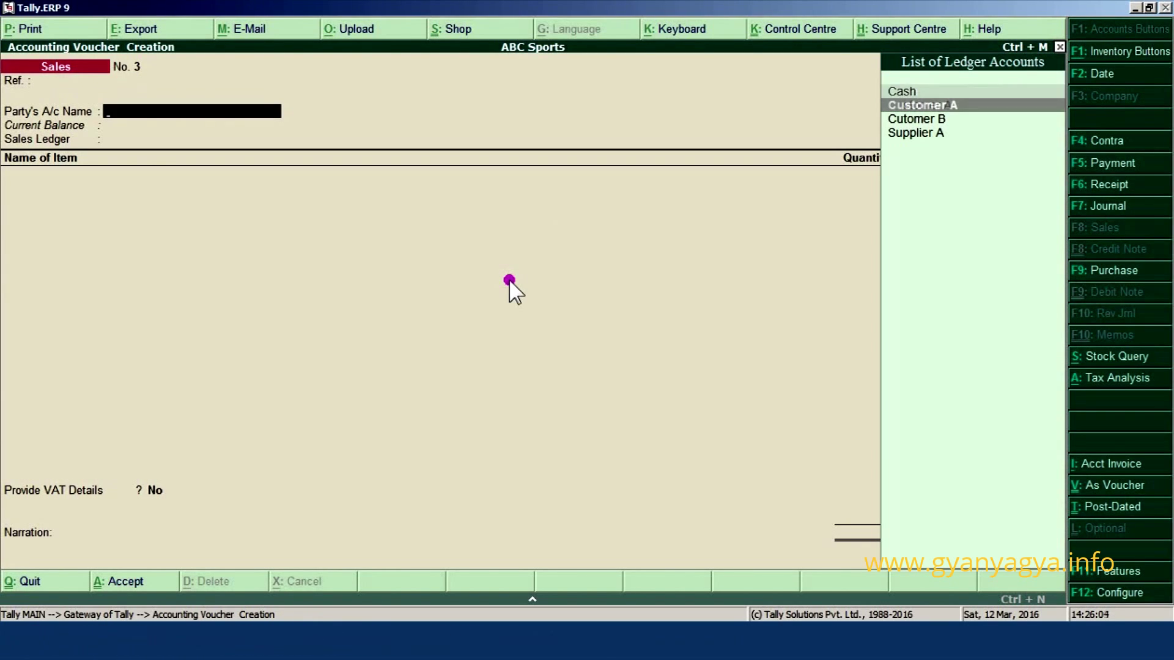
key("Return")
key("Return")
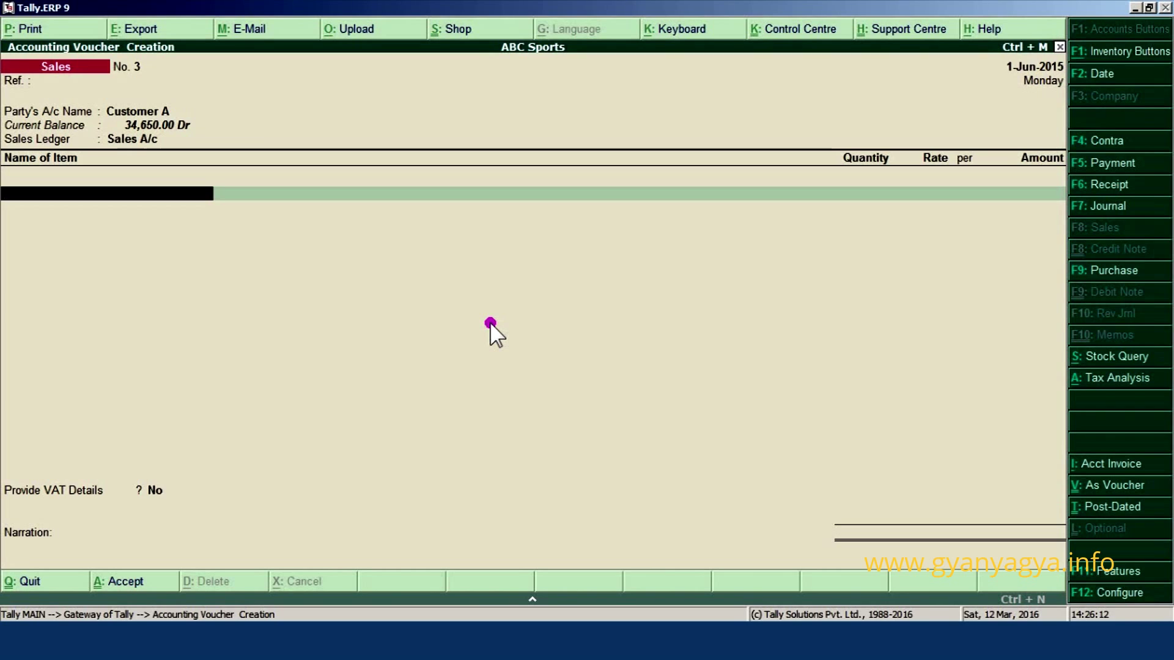
Add Shoes to the sales voucher with a quantity of 10 Nos at a rate of 1,000.
type("Sh")
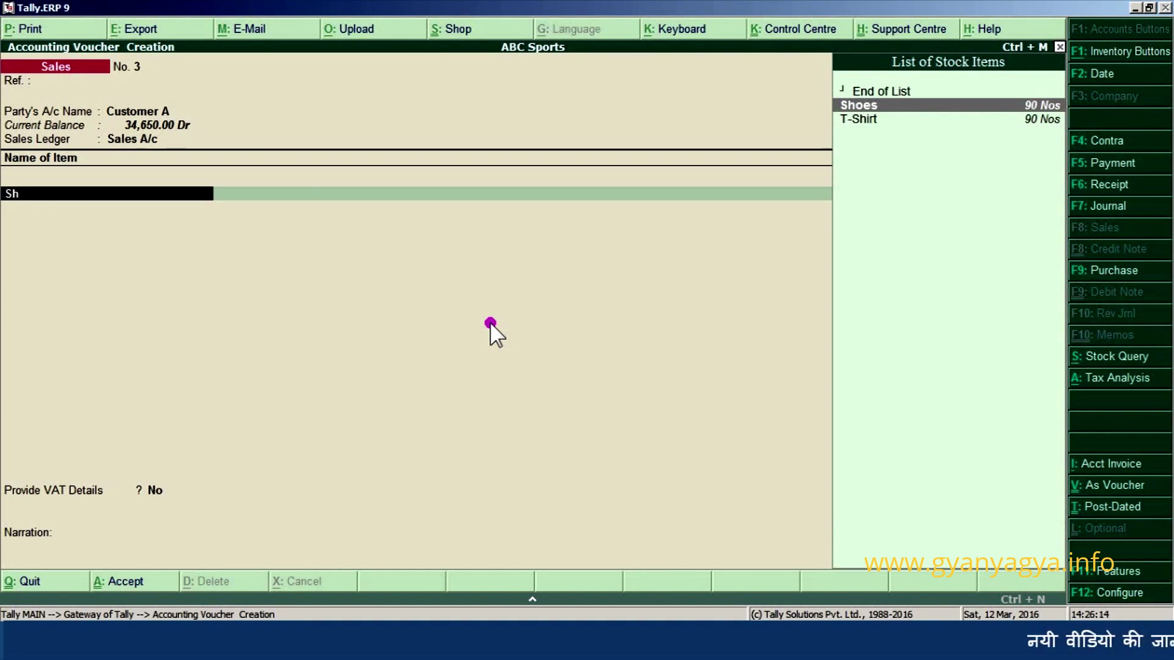
key("Return")
type("1")
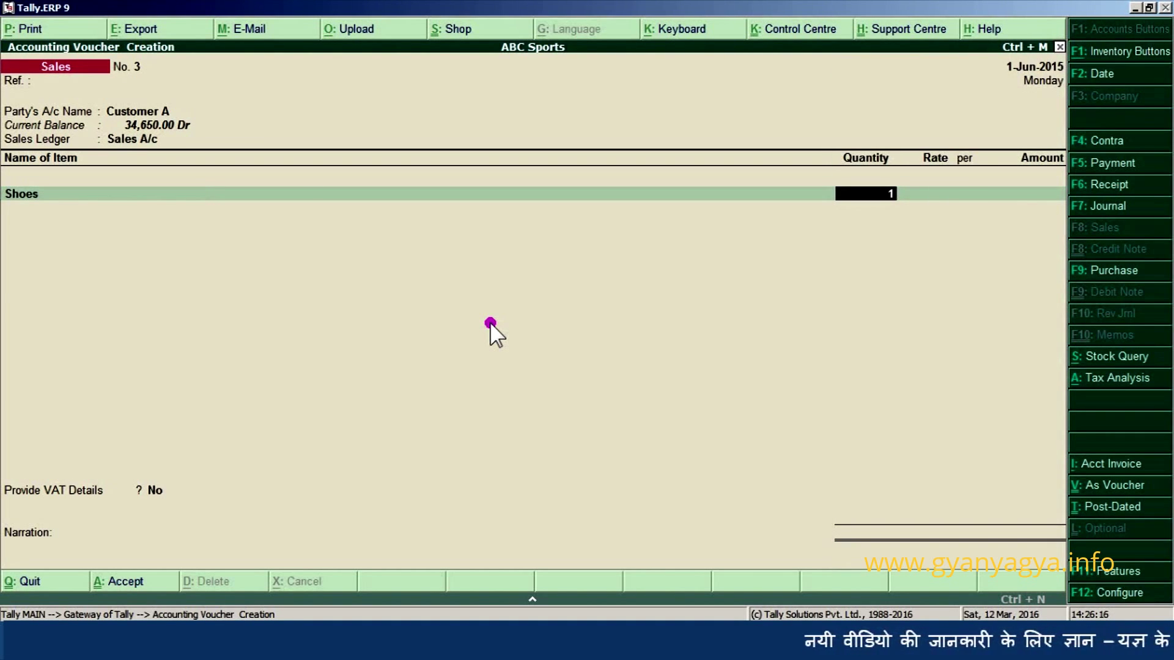
type("0")
key("Return")
key("Return")
key("Return")
key("Return")
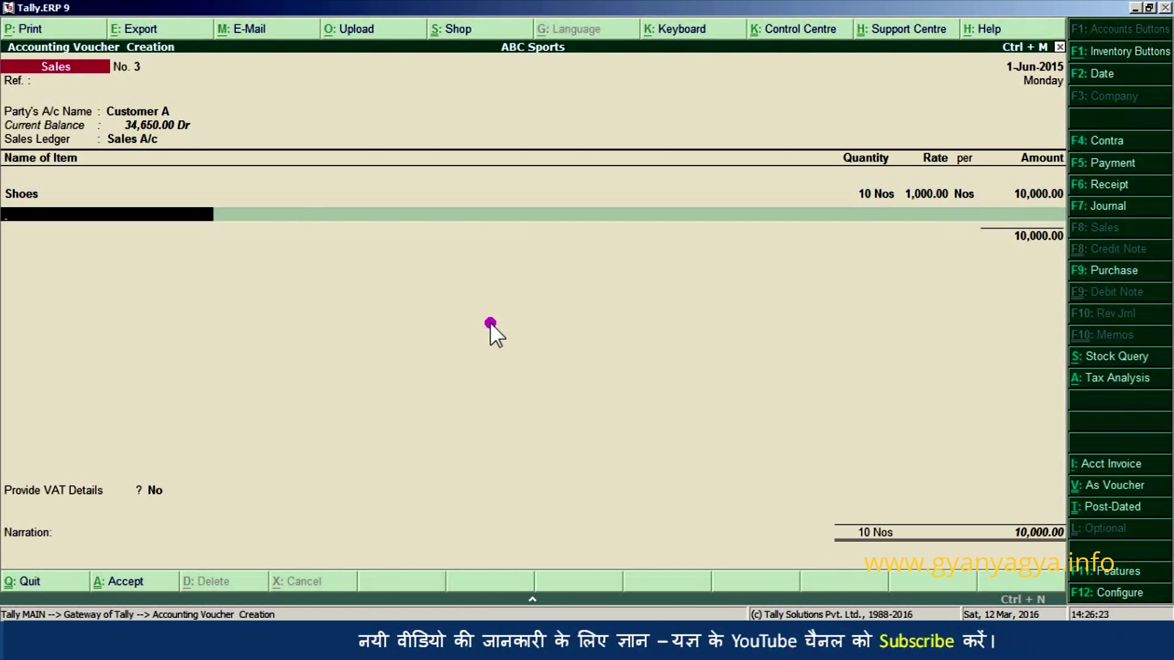
Add 10 Nos of Cricket Ball at 800 and 10 Nos of Cricket Bat at 900 to the voucher.
type("cket Ball")
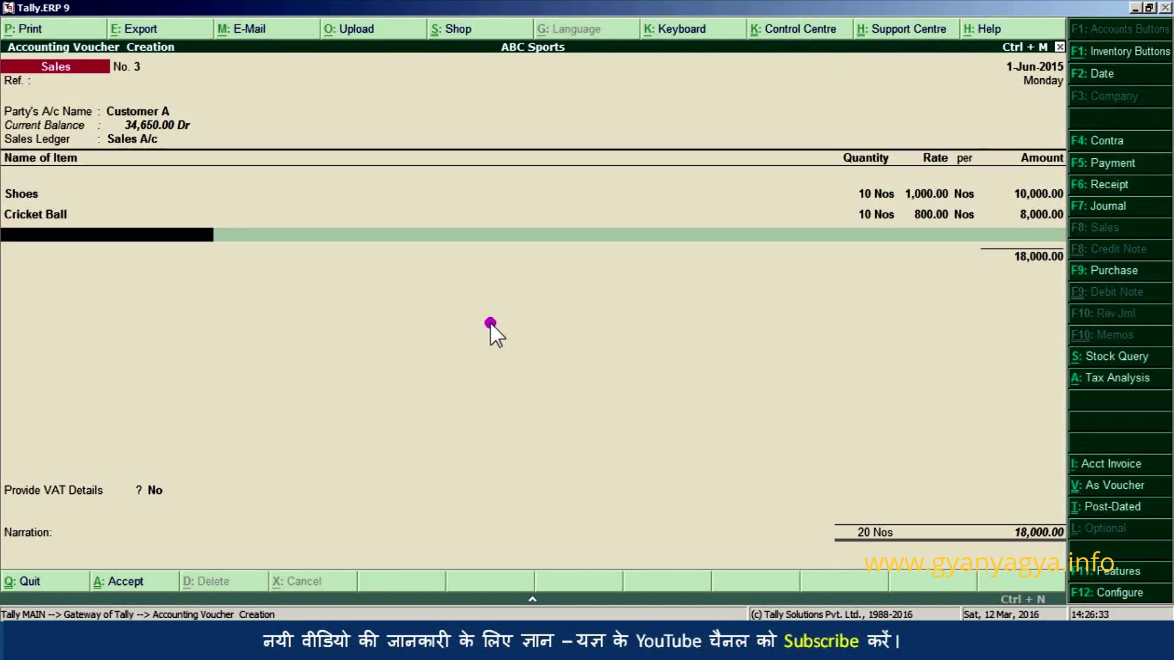
type("c")
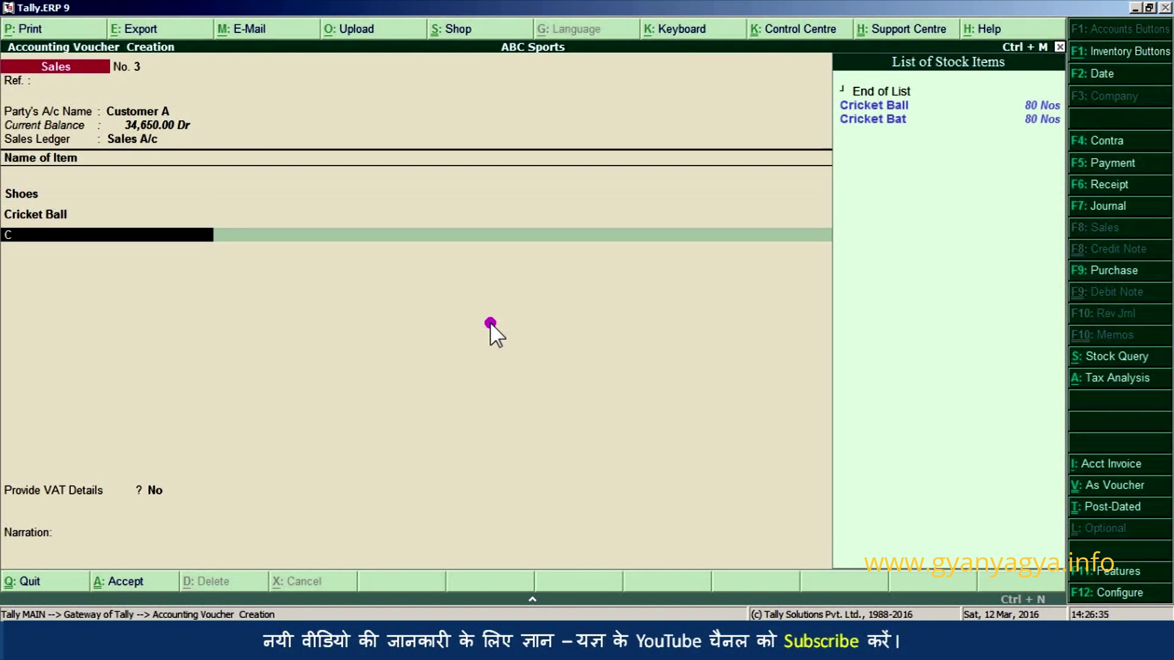
key("Down")
key("Down")
key("Return")
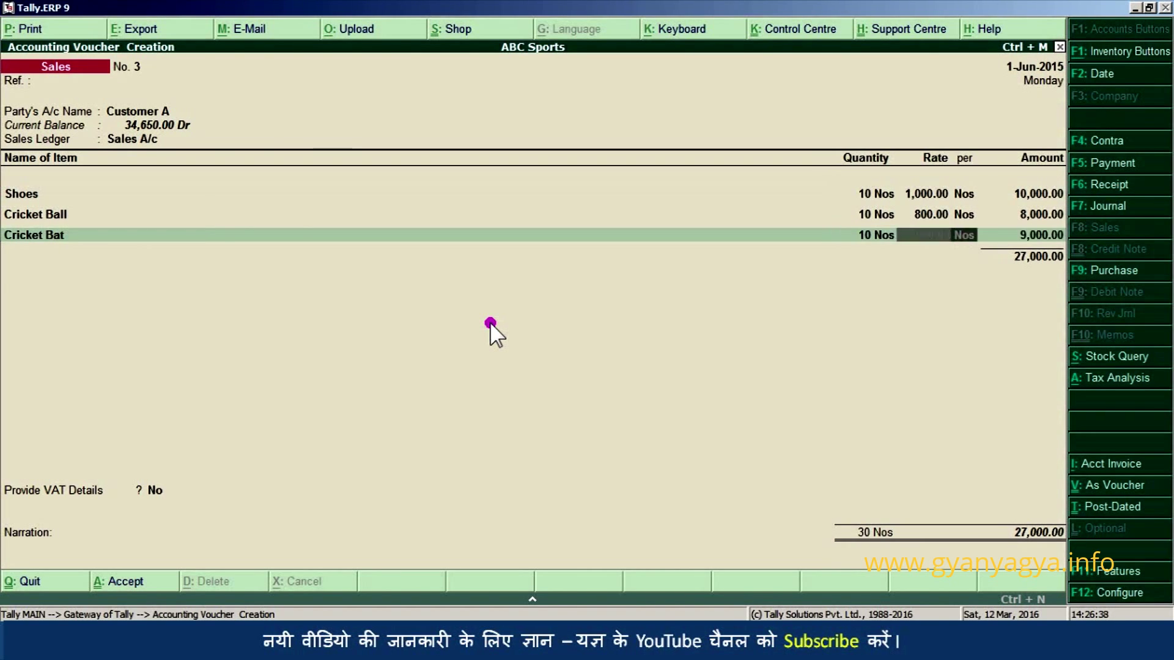
key("Return")
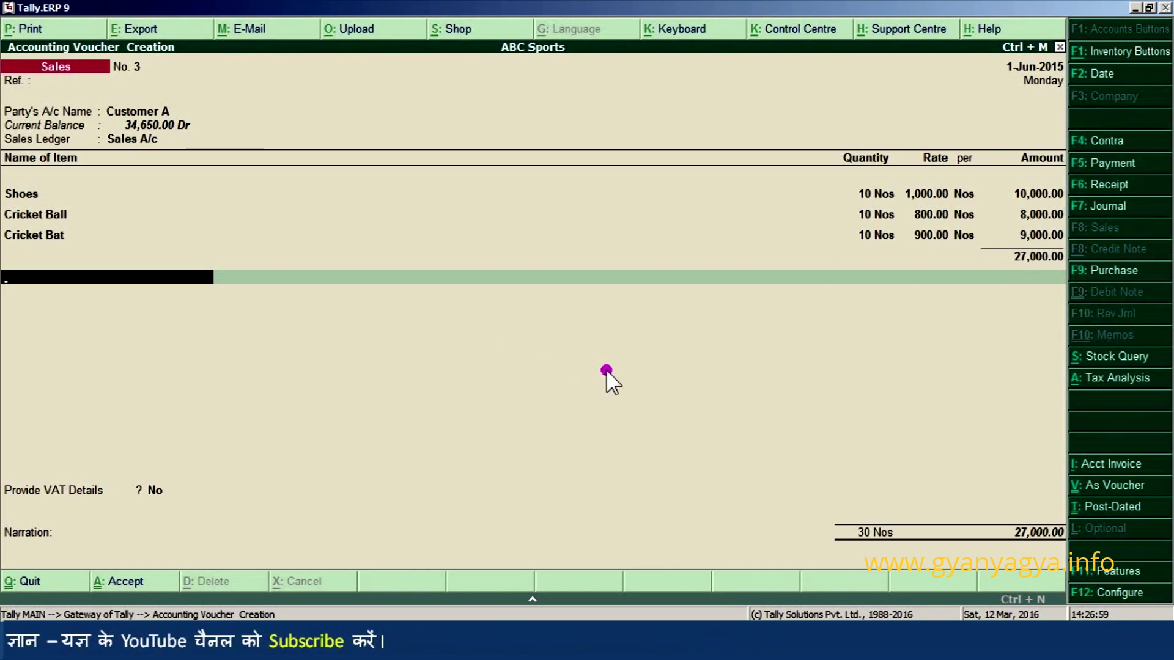
Add the VAT ledger below the items and examine the voucher's item-wise tax analysis.
type("VAT")
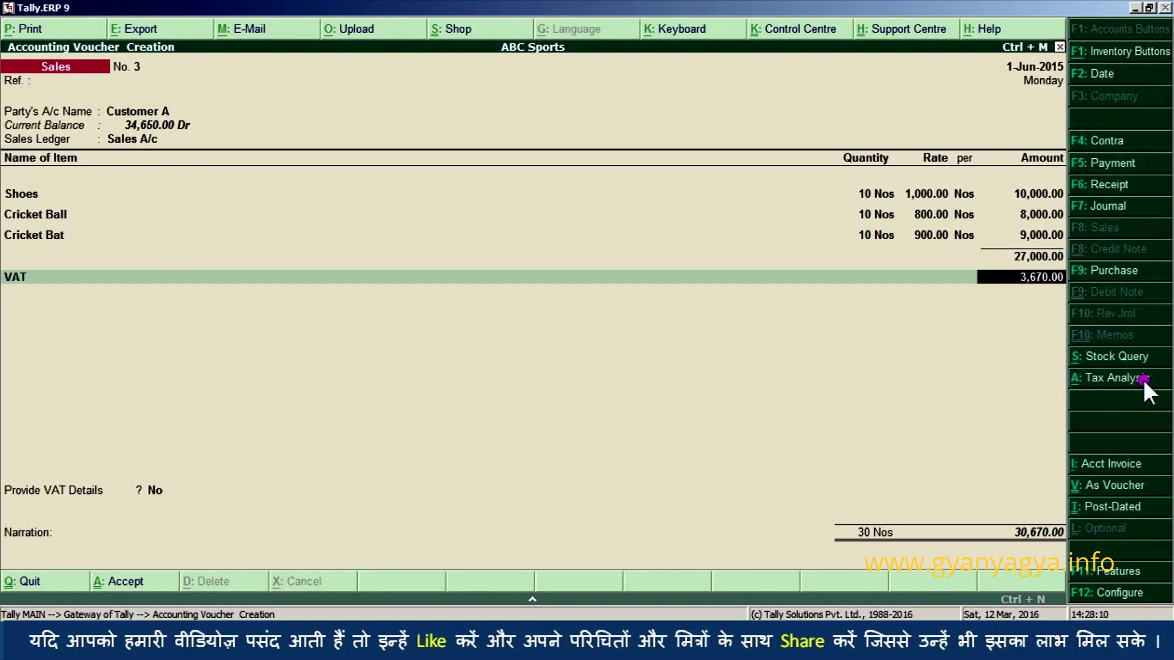
left_click(1143, 379)
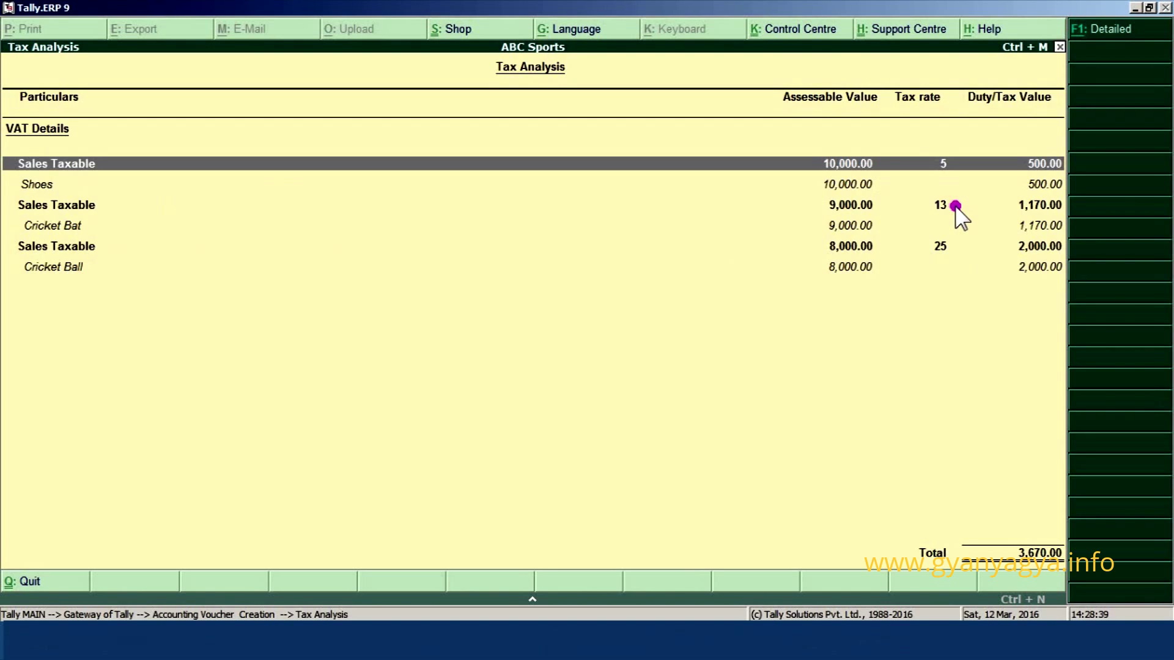
key("Escape")
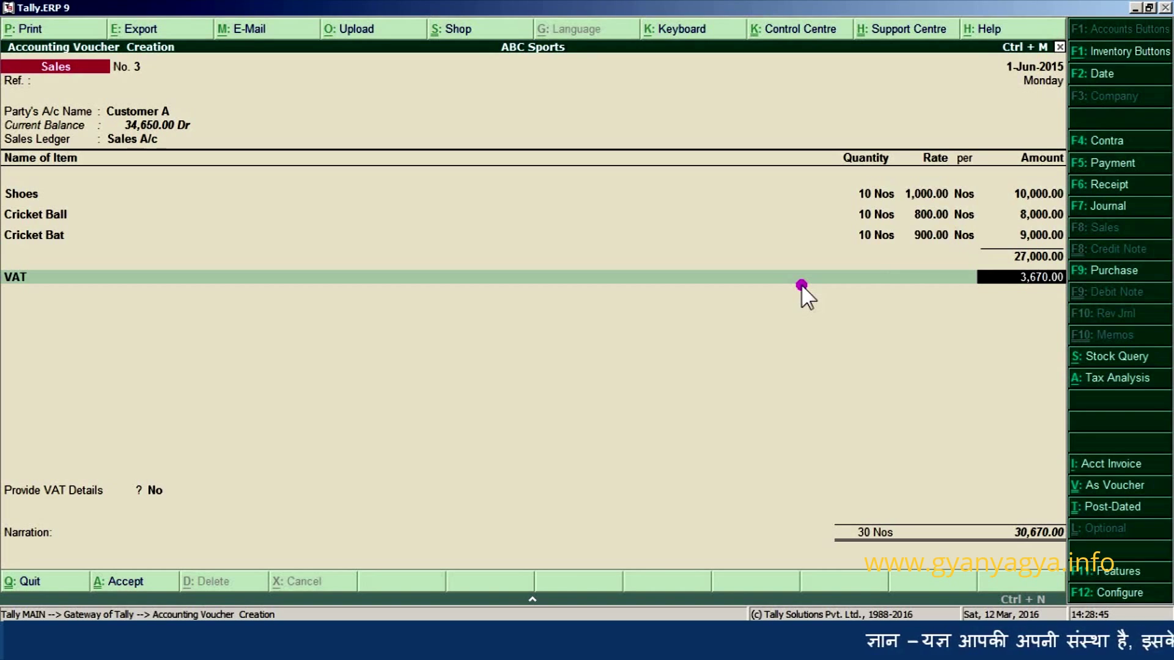
Alter the VAT ledger from within the voucher, renaming it VAT @ 5% and setting its percentage of calculation to 5%.
left_click(152, 281)
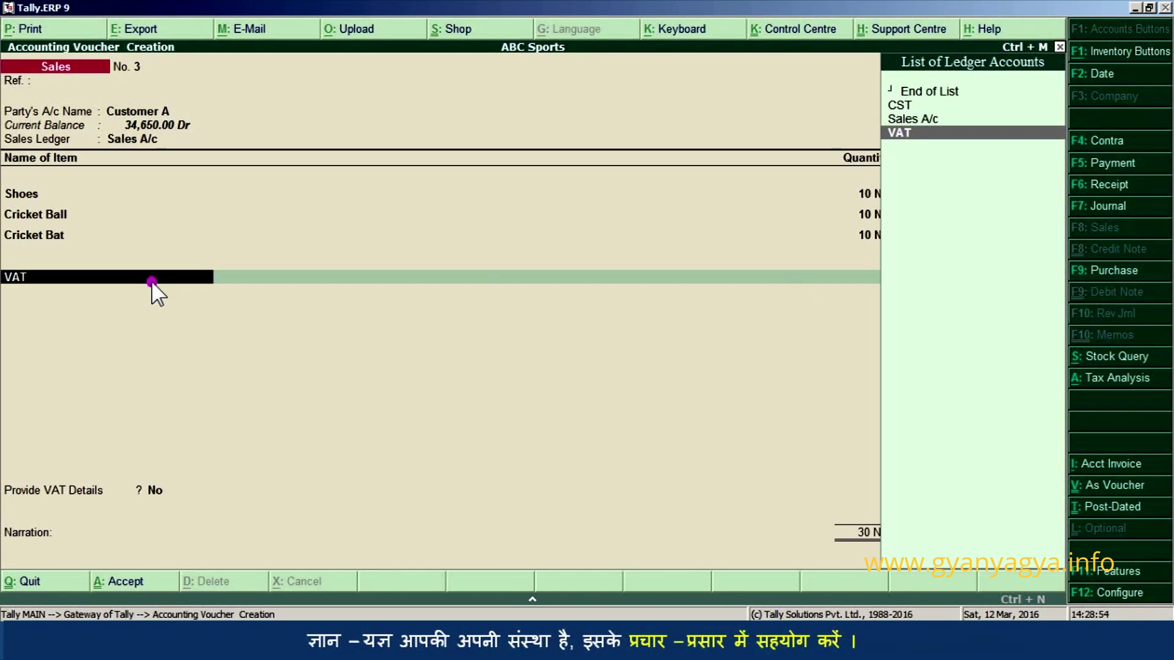
key("ctrl+Return")
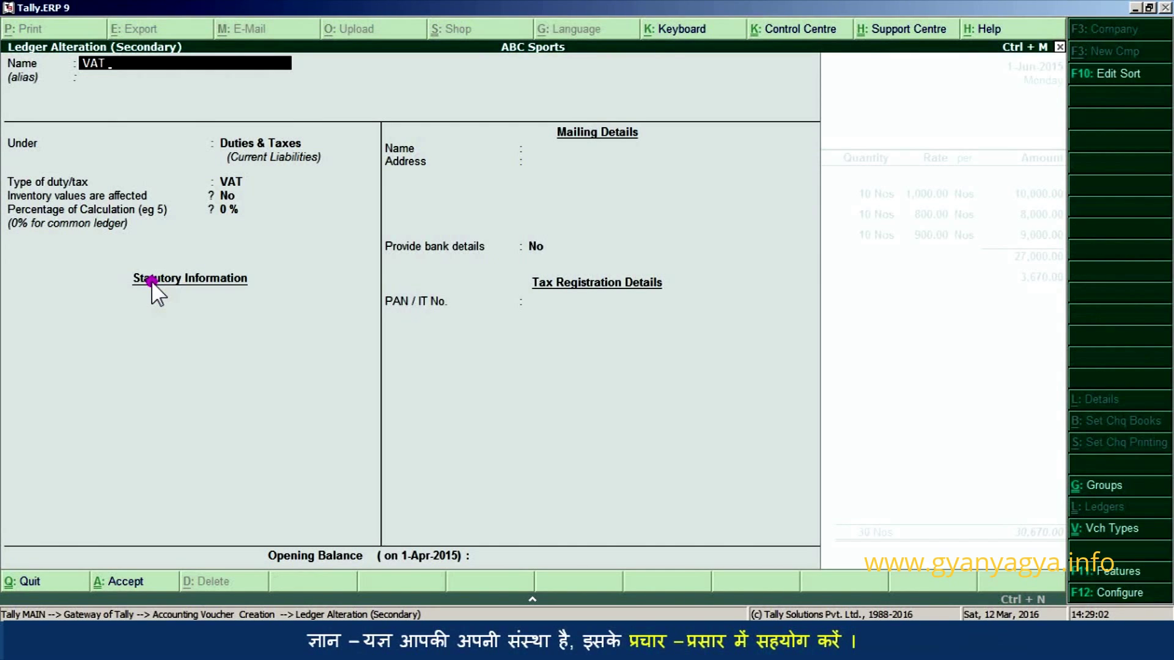
type("@ 5%")
key("Return")
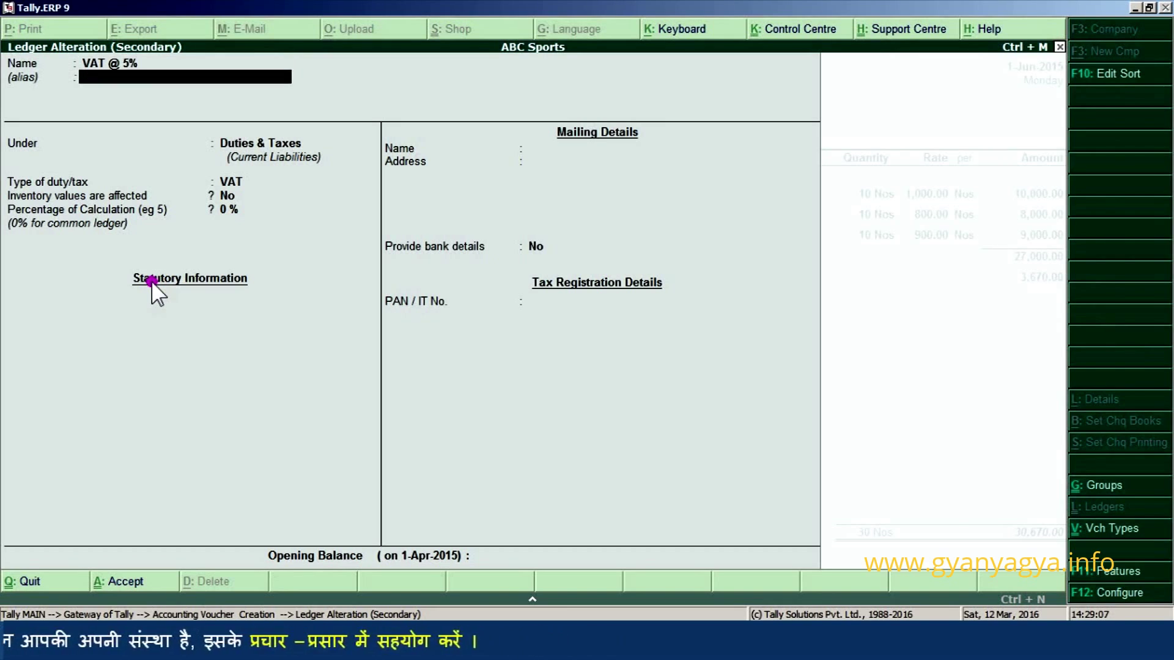
key("Return")
key("Return")
key("Return")
key("Return")
type("5")
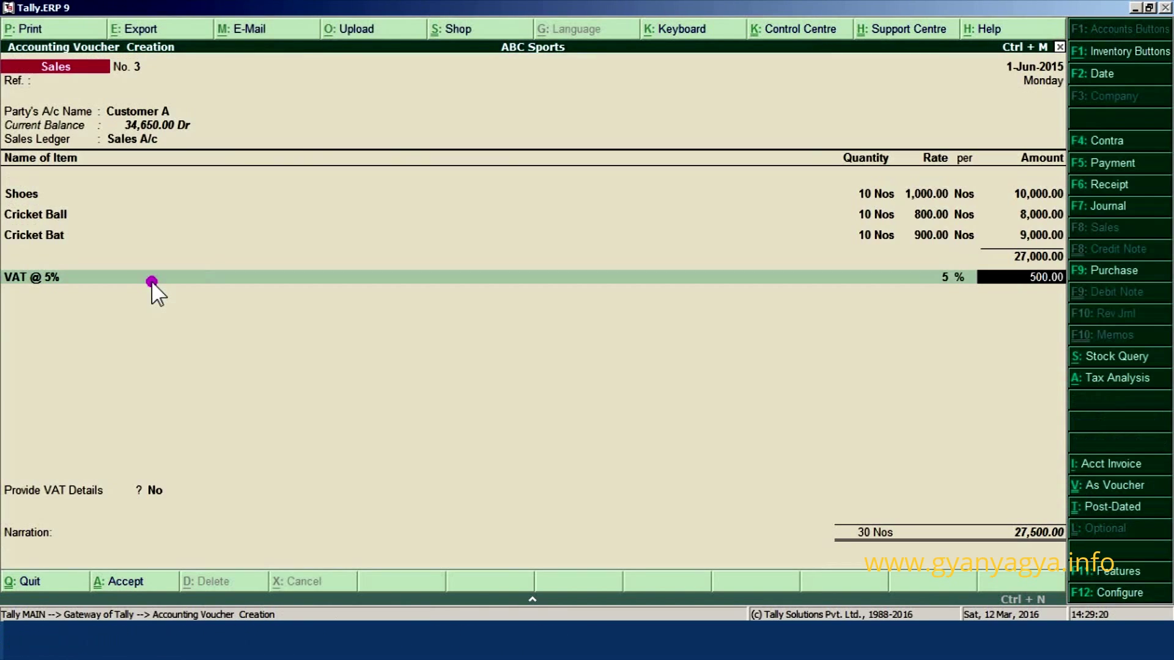
key("Return")
Create a VAT @ 13% ledger under Duties & Taxes with duty type VAT and a 13% calculation percentage for the voucher.
key("Return")
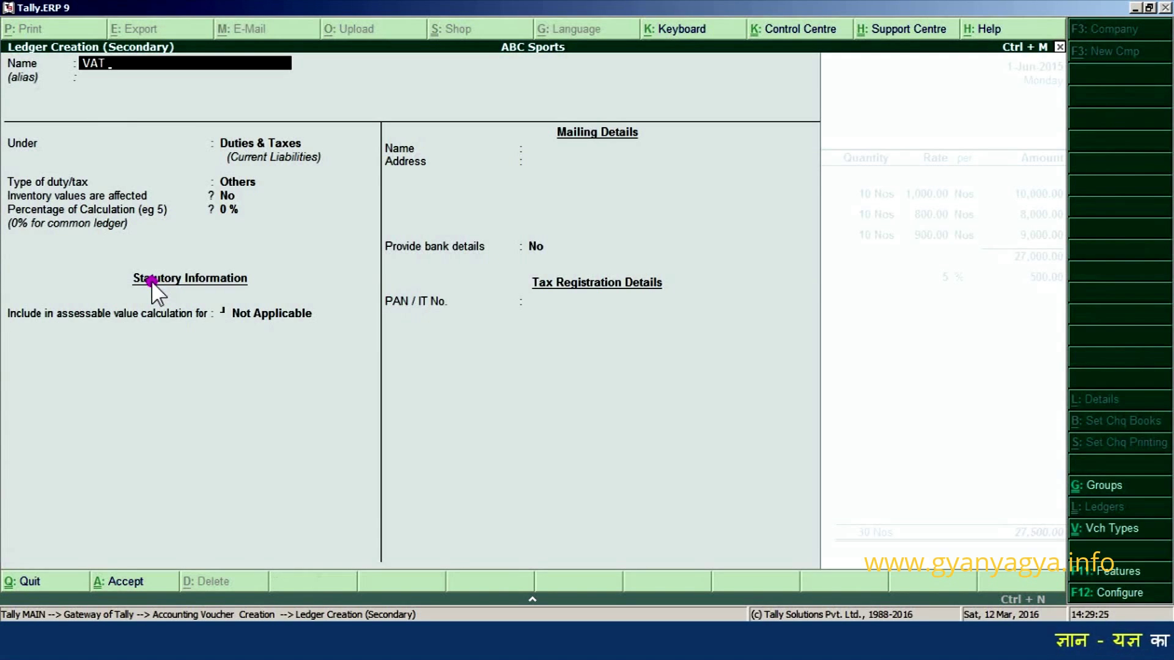
type("@ 13%")
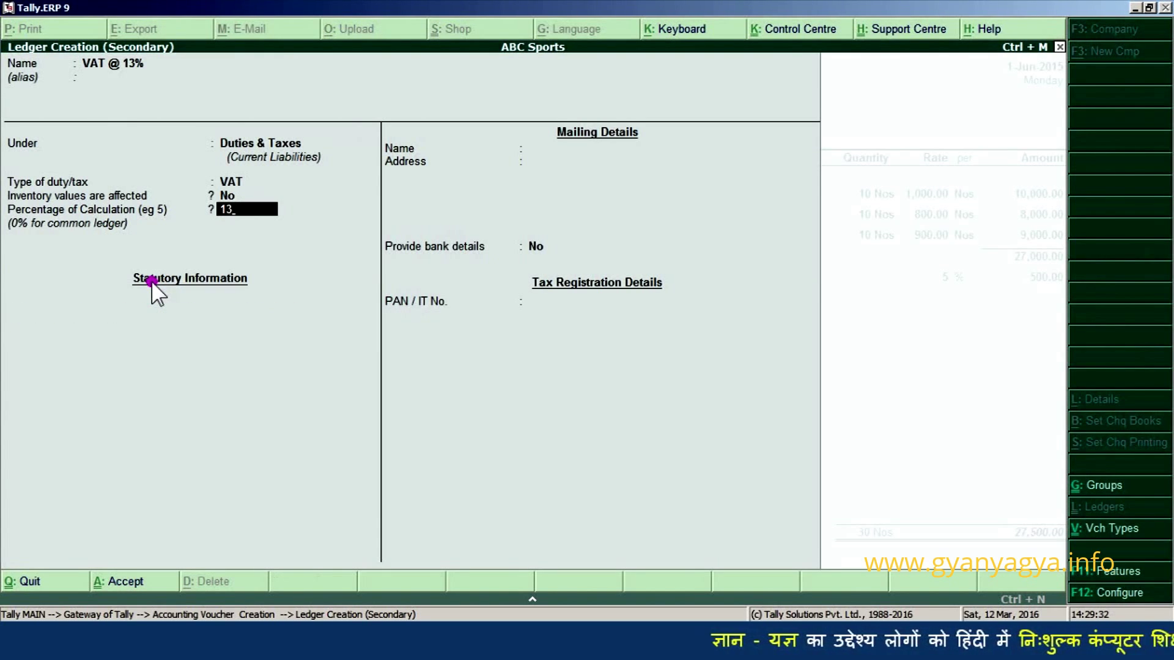
key("Return")
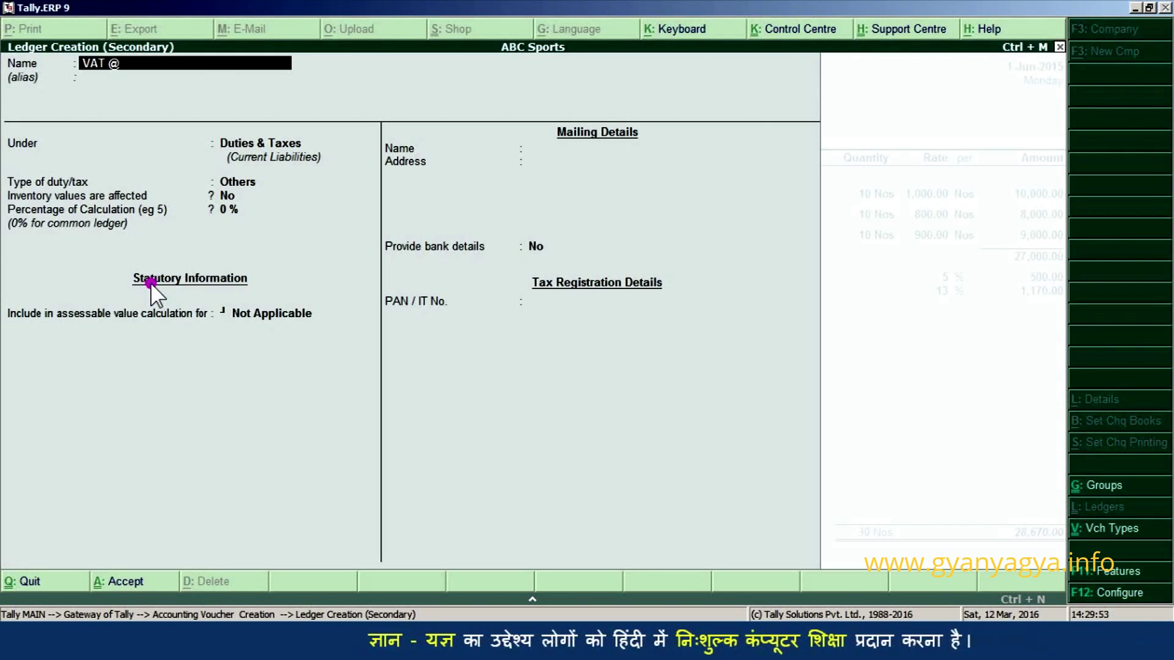
Create a VAT @ 25% ledger with duty type VAT and a 25% calculation percentage, add it to the voucher, and save the voucher.
type("25")
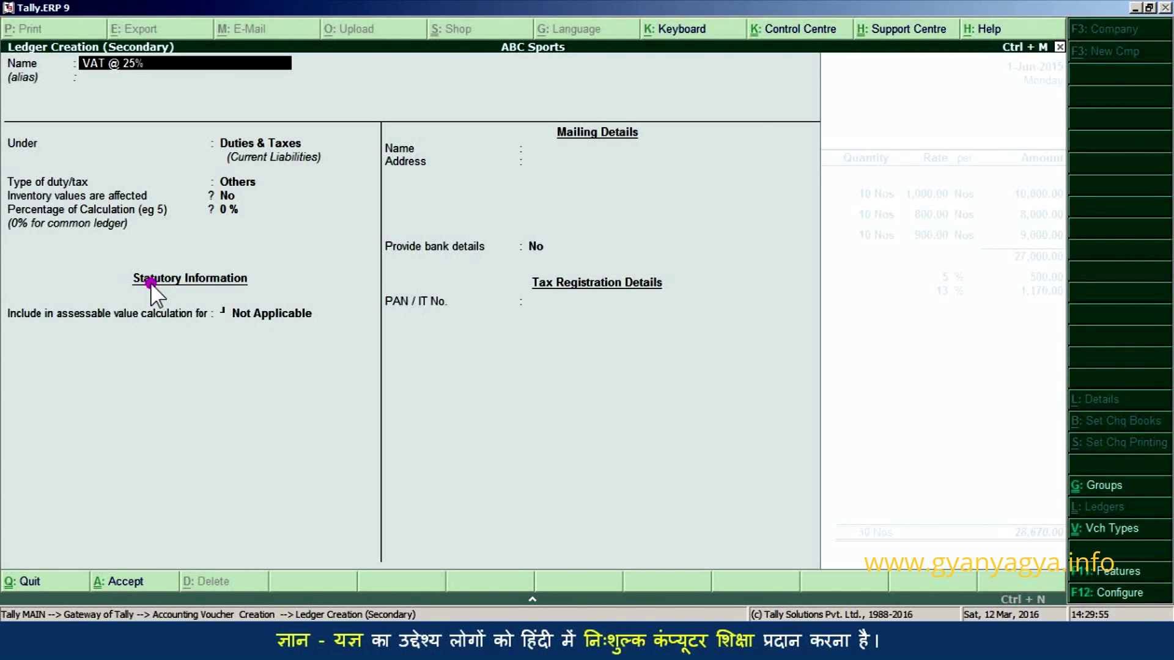
key("Return")
key("Return")
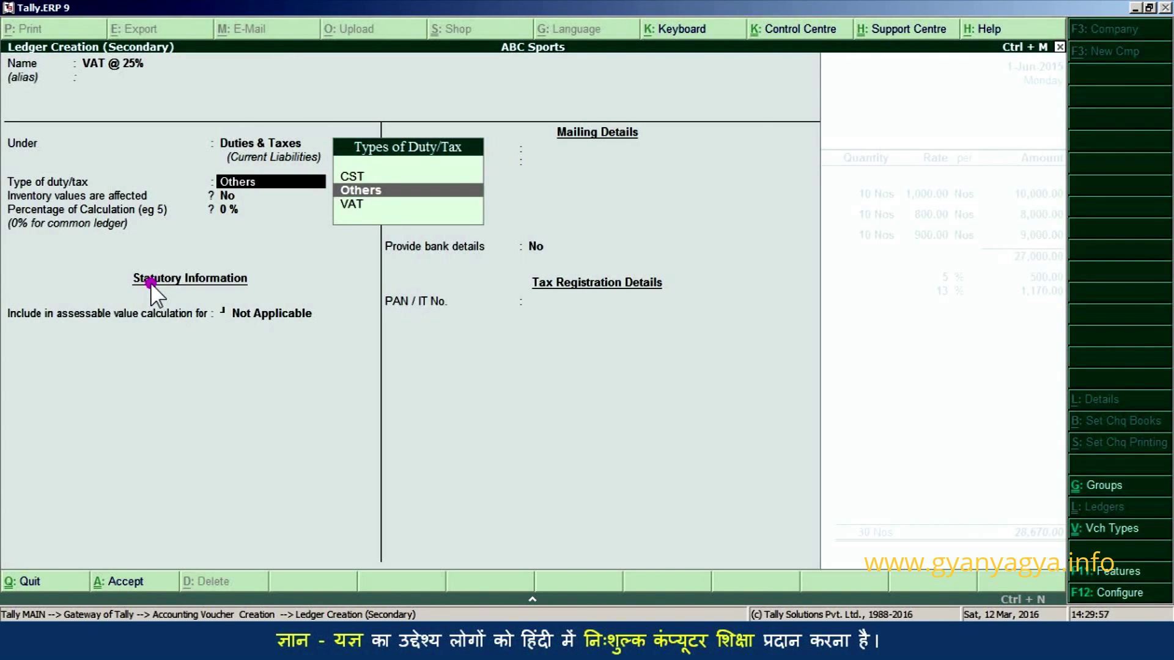
key("Down")
key("Return")
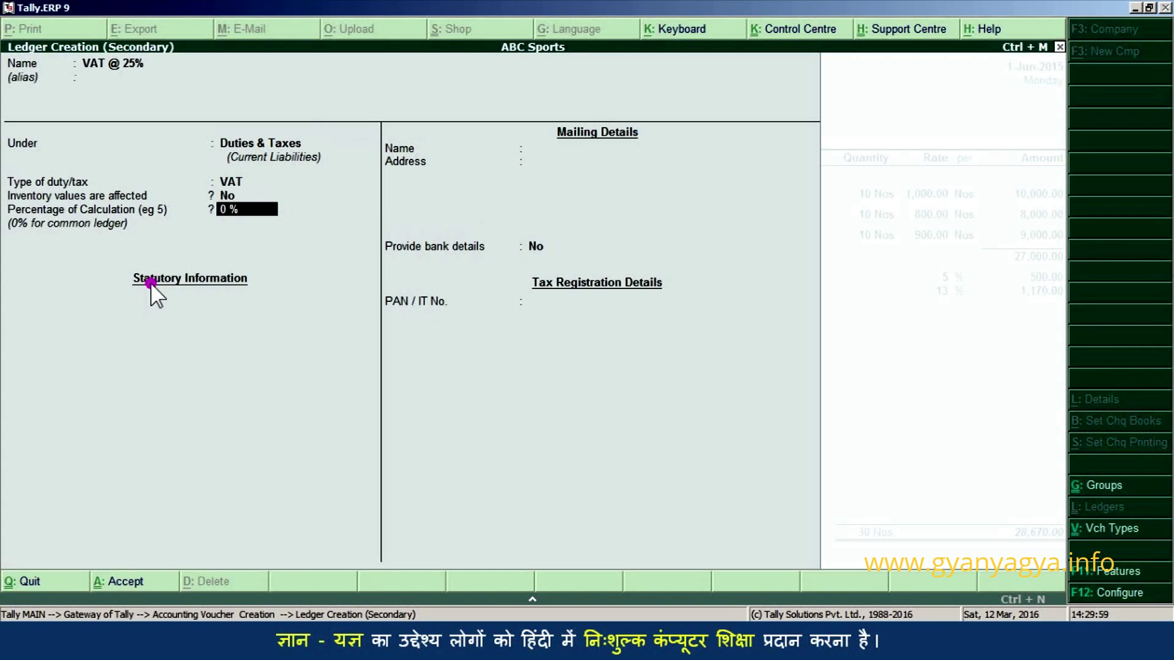
key("Return")
key("Return")
key("ctrl+a")
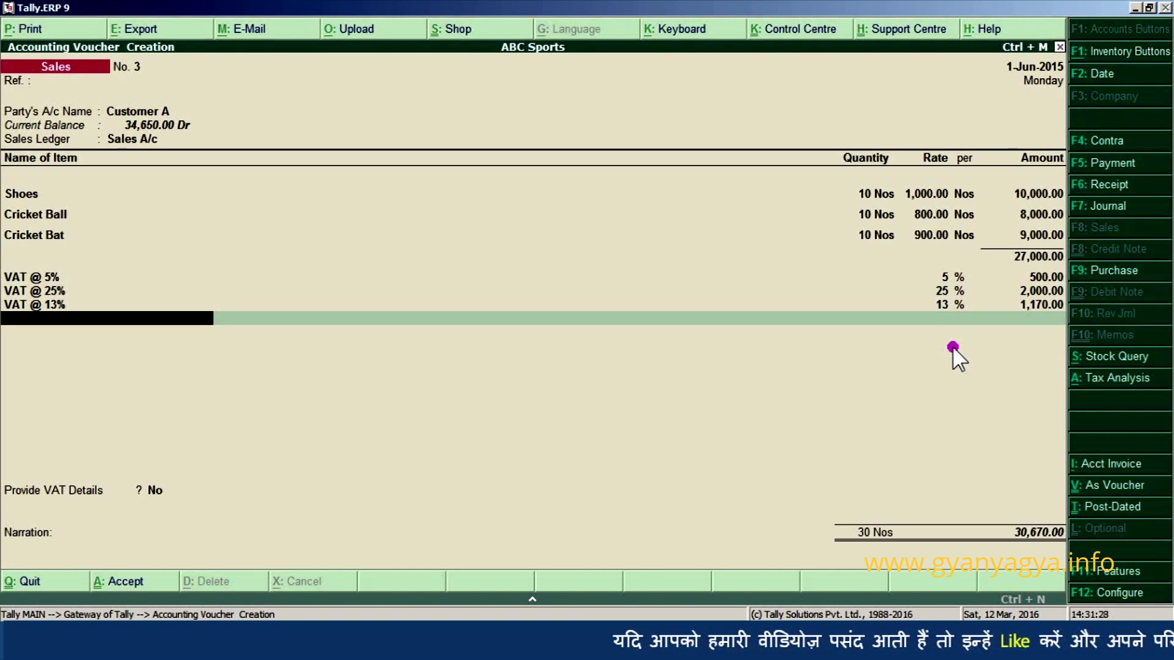
key("ctrl+a")
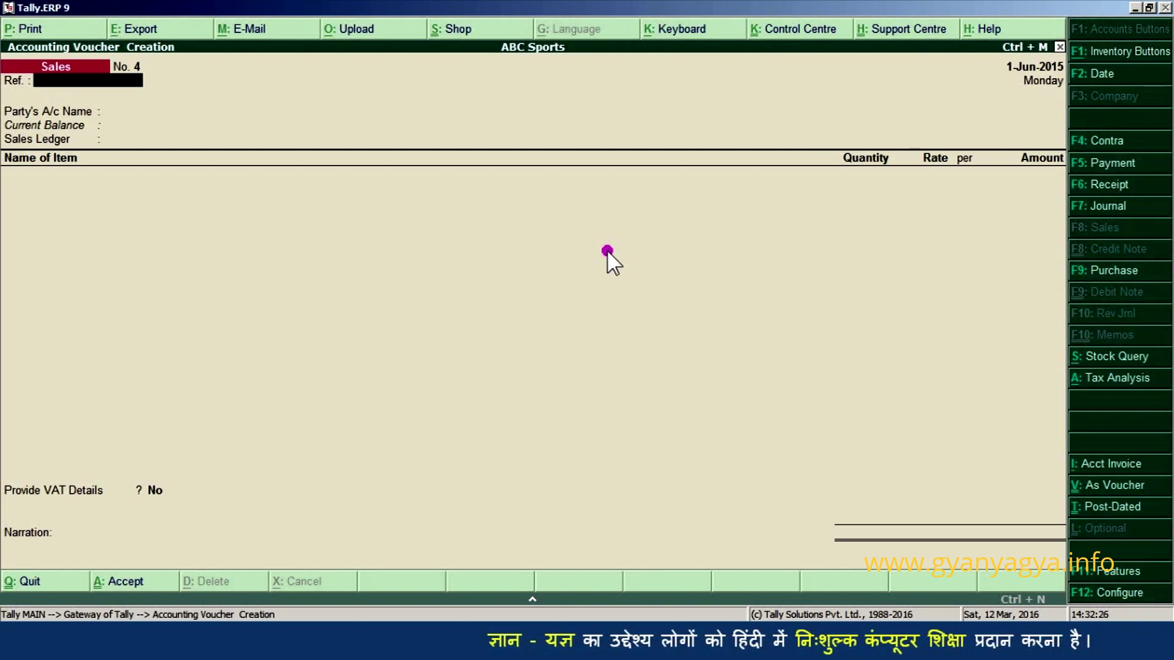
Configure sales invoices to allow entry of the rate inclusive of tax for stock items.
key("F12")
key("Return")
key("Return")
key("Return")
key("Return")
key("Return")
key("Return")
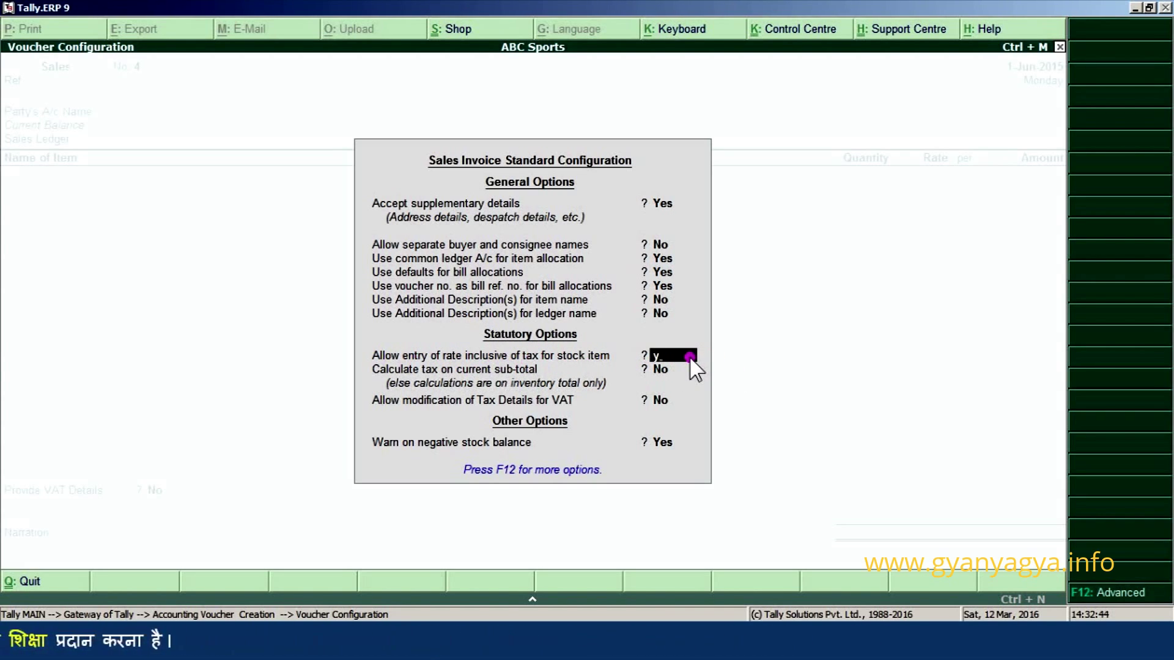
key("y")
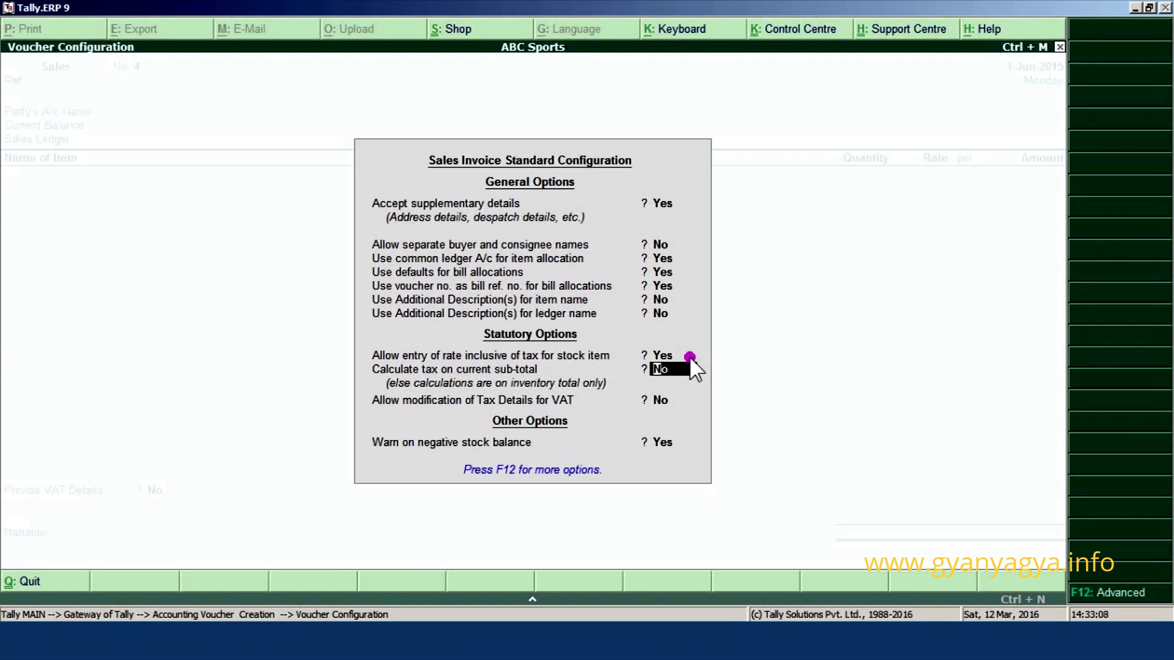
key("ctrl+a")
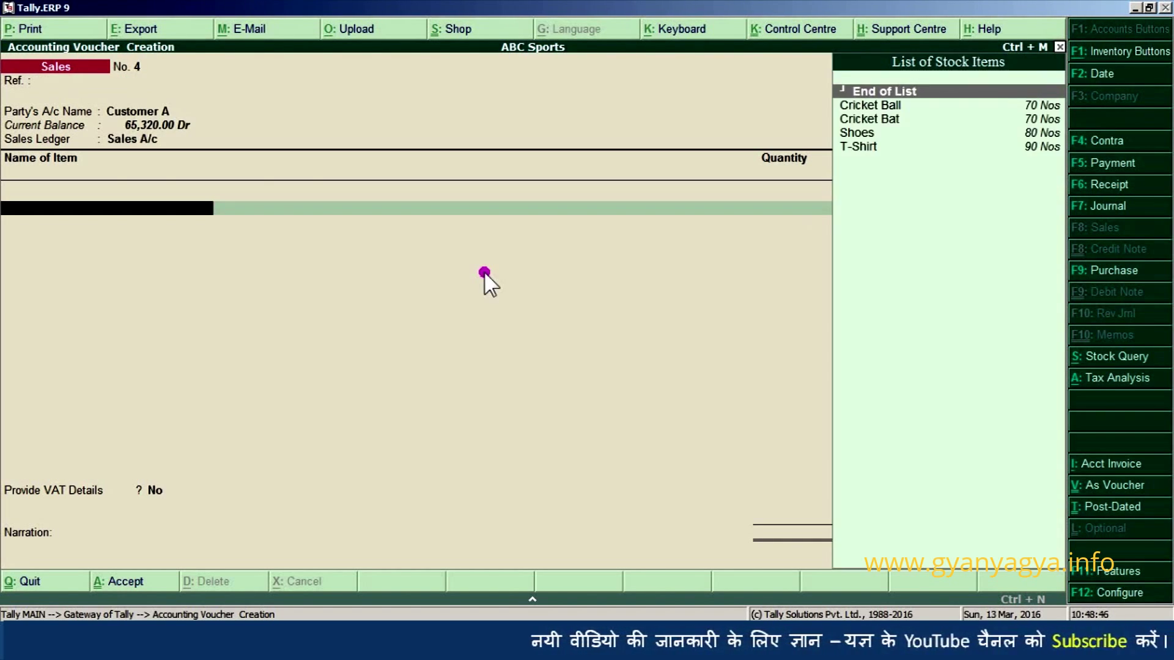
Add 10 Nos of Shoes to the new sales voucher at a tax-inclusive rate of 1,000.
type("Sh")
key("Return")
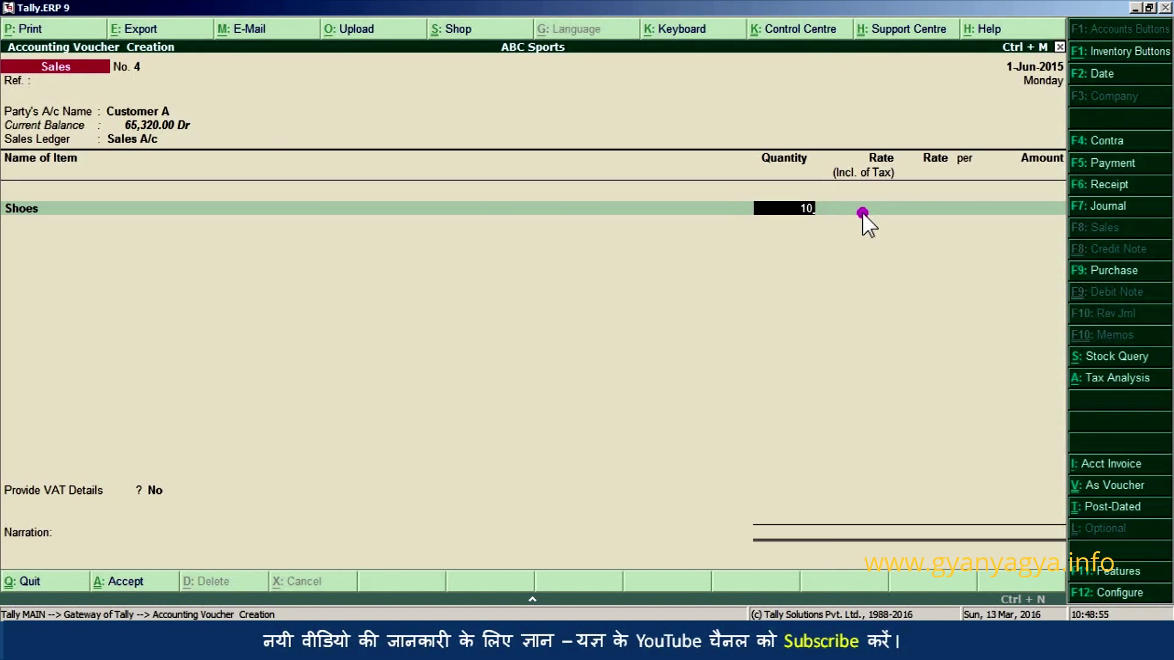
key("Return")
type("1,00")
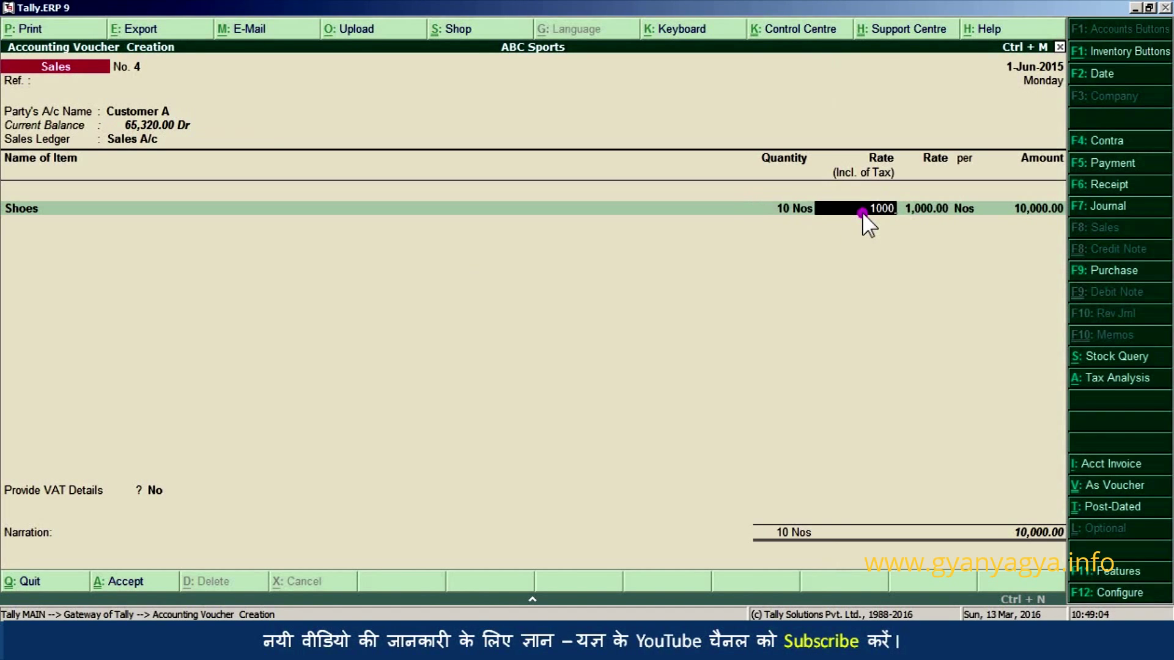
type("000")
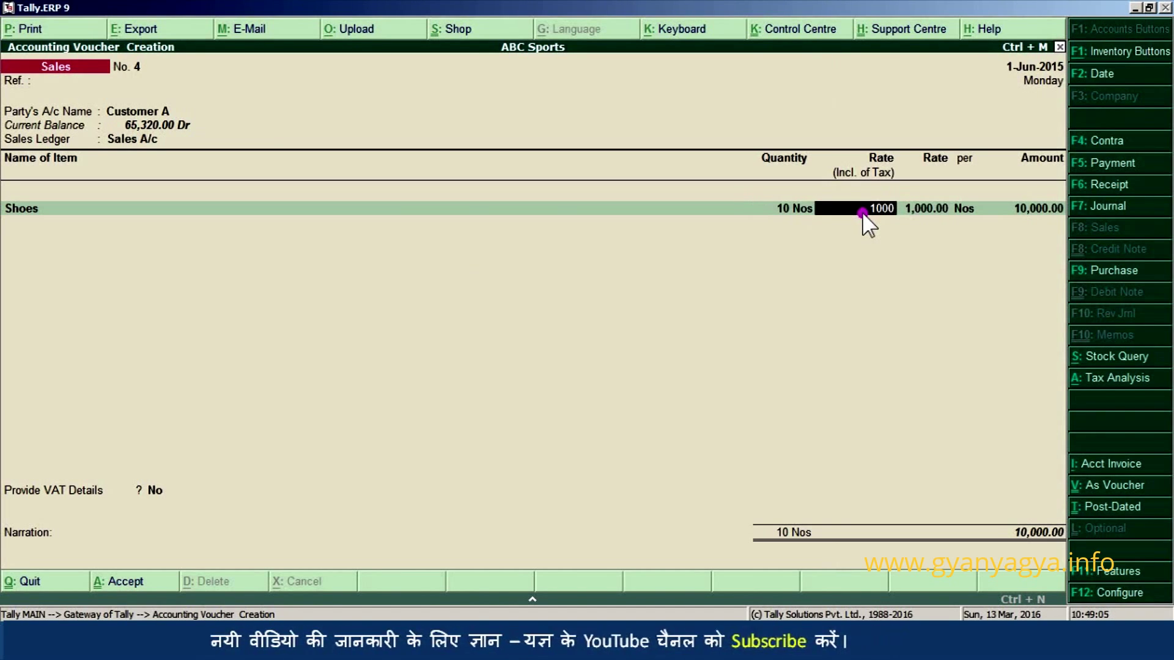
key("Return")
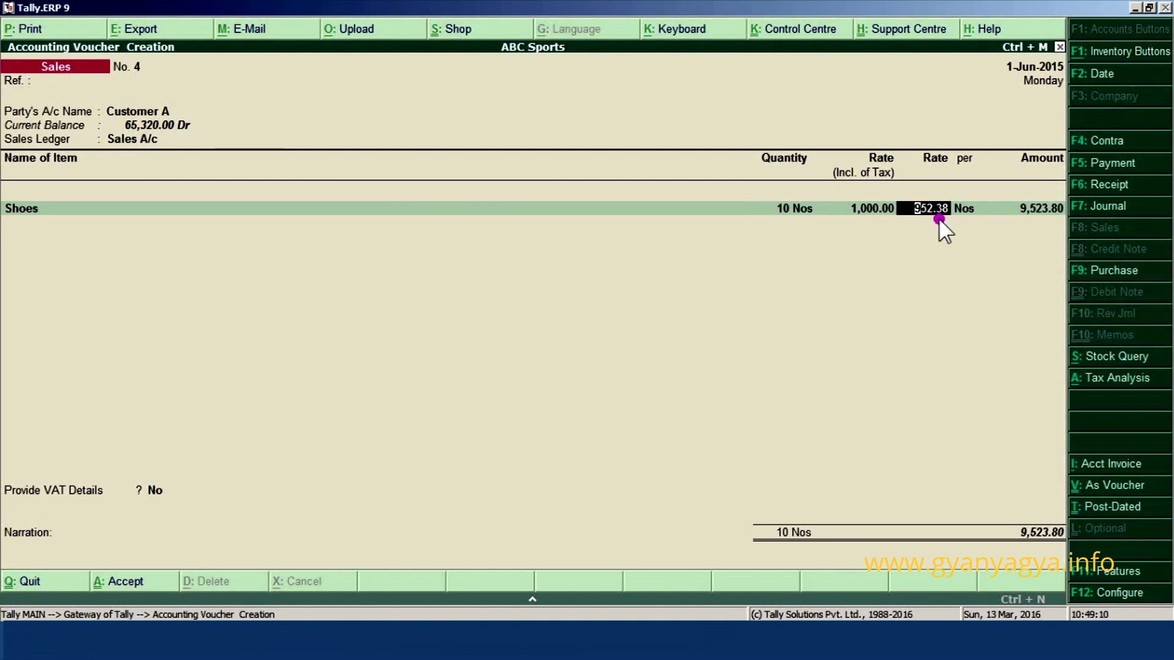
key("Return")
key("Return")
key("Return")
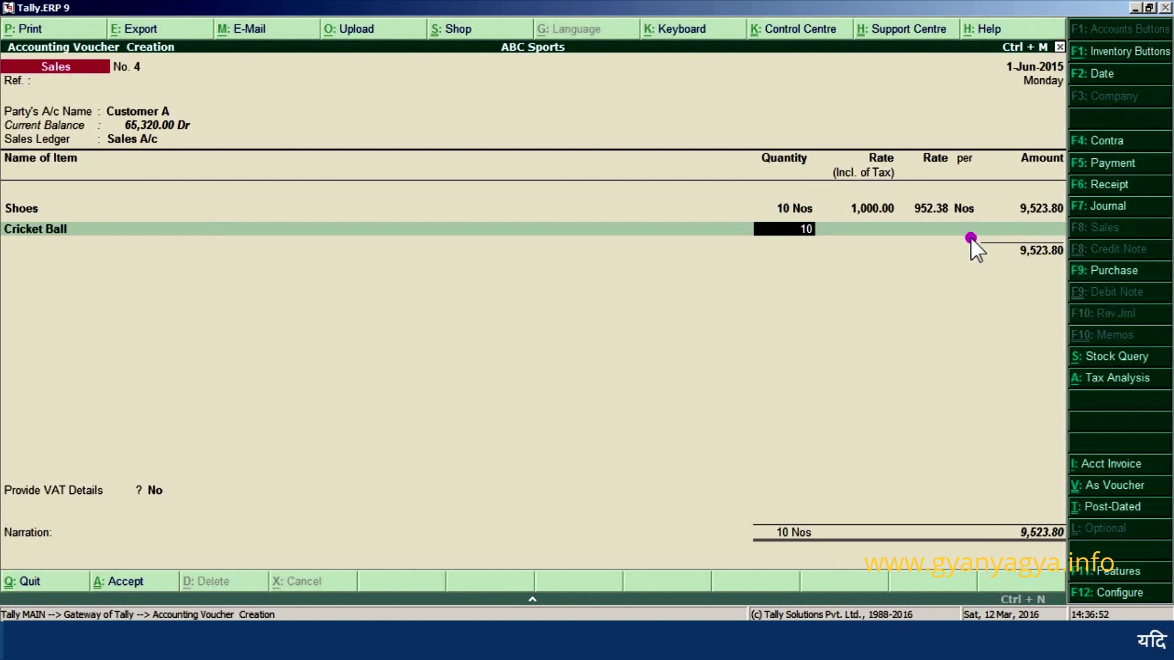
Enter 10 Nos of Cricket Ball in the sales voucher at a tax-inclusive rate of 800.
key("Return")
type("800")
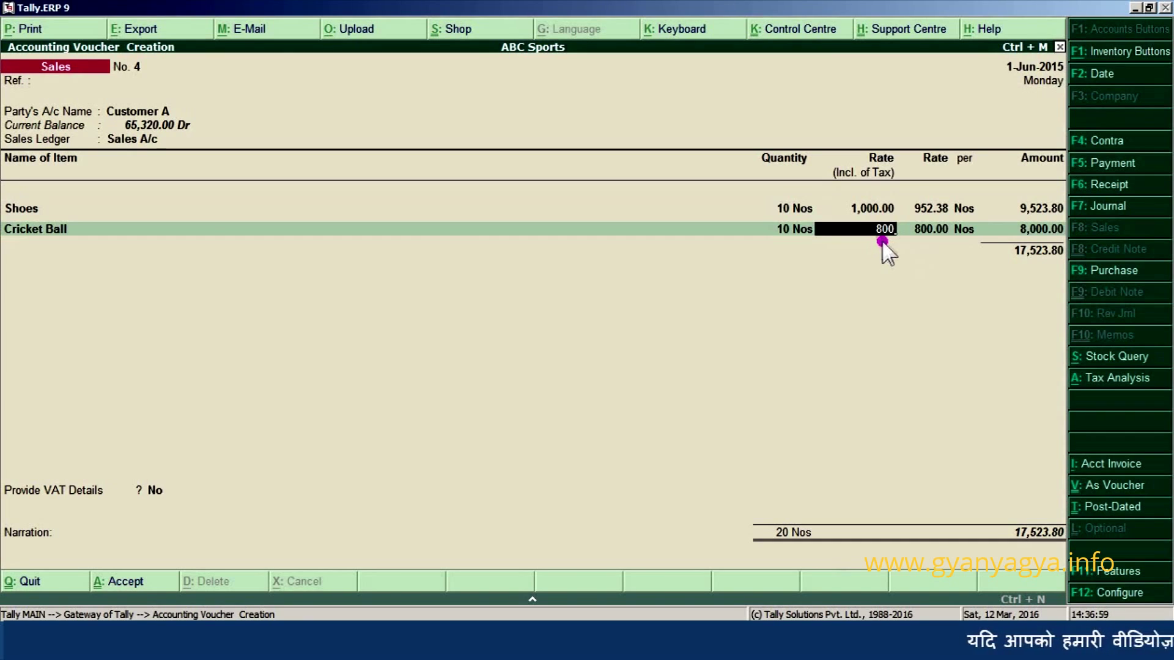
key("Return")
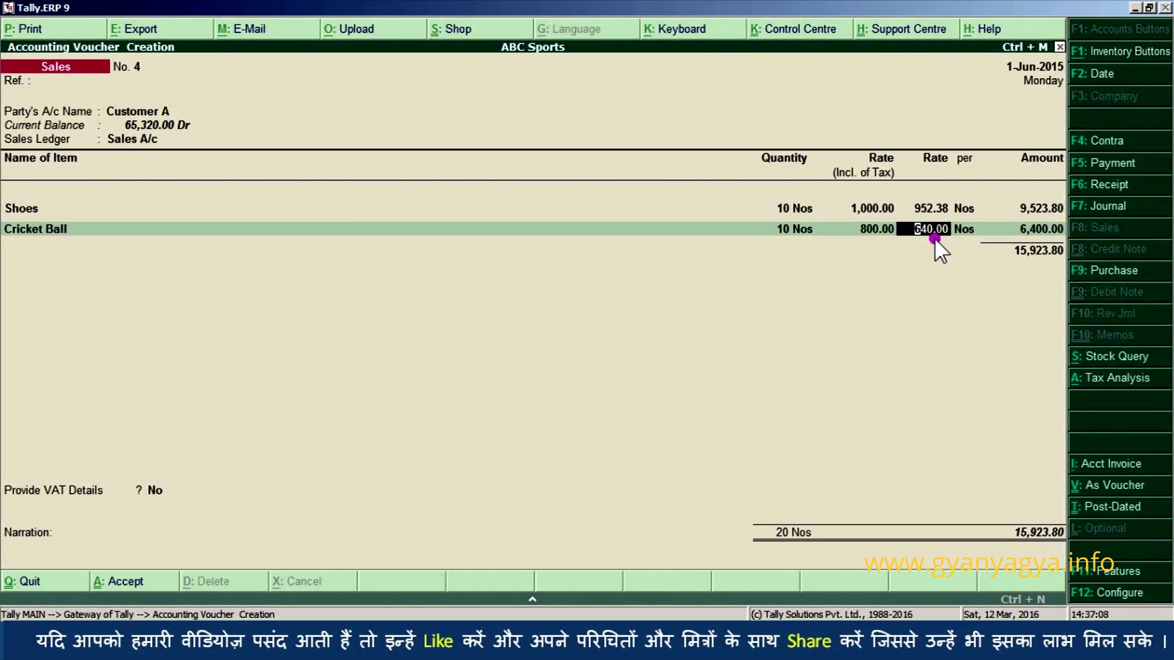
key("Return")
key("Return")
key("Return")
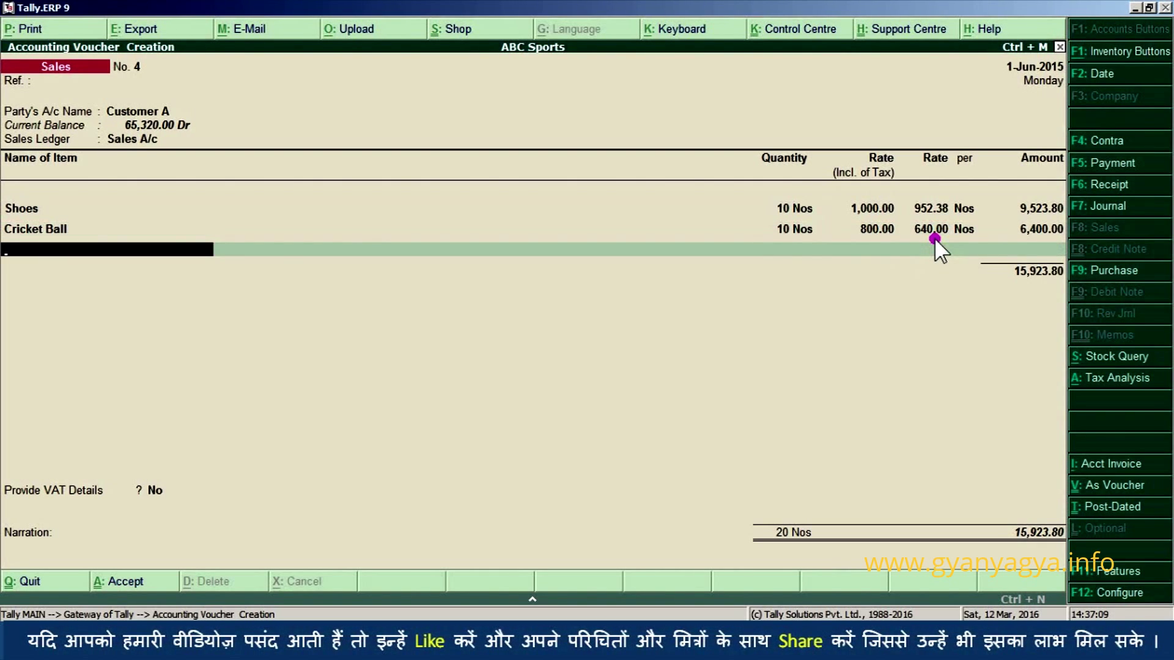
Add 10 Nos of Cricket Bat to the sales voucher at the regular rate of 900, leaving the tax-inclusive rate blank.
type("Cricket Bat")
key("Return")
type("10 Nos")
key("Return")
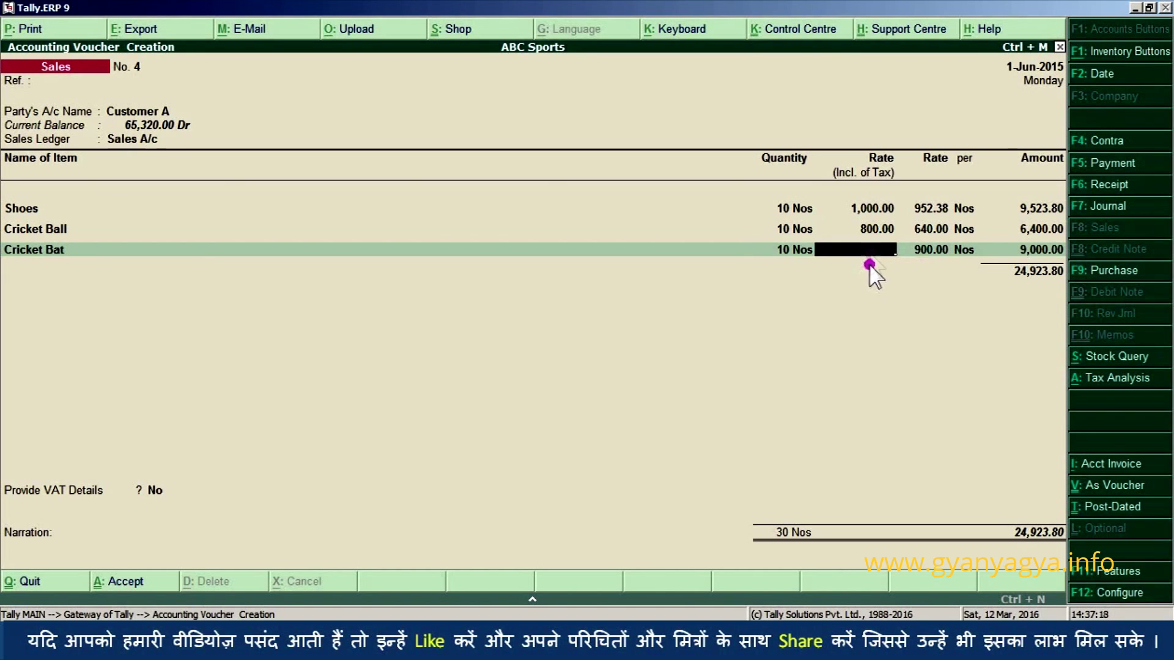
key("Return")
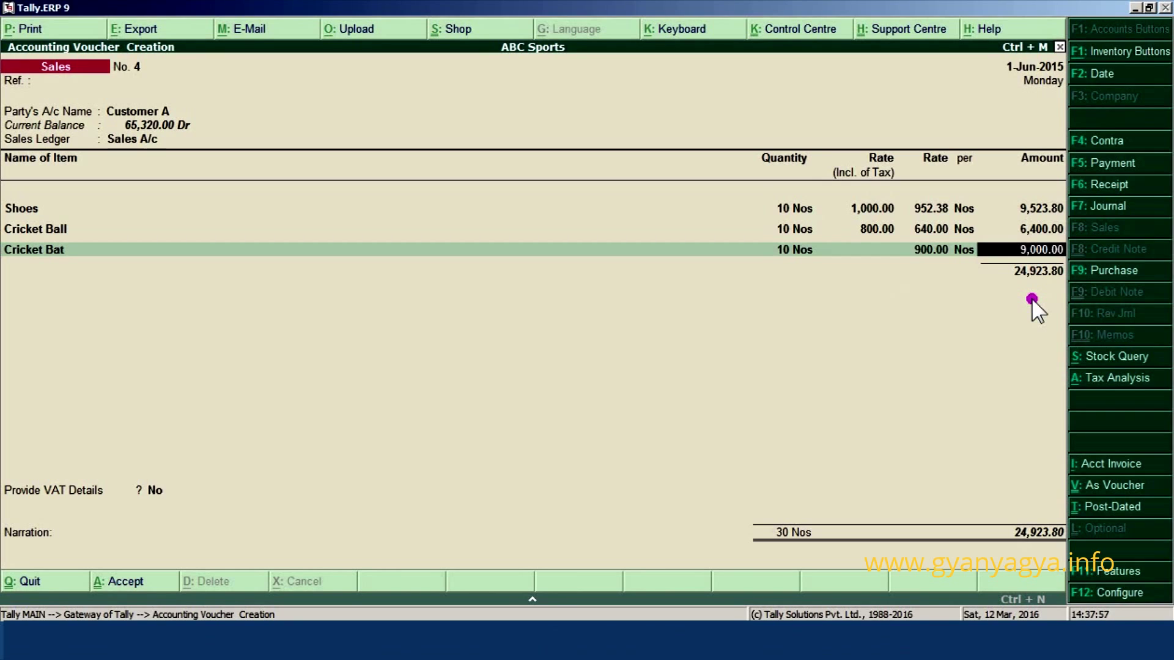
key("Return")
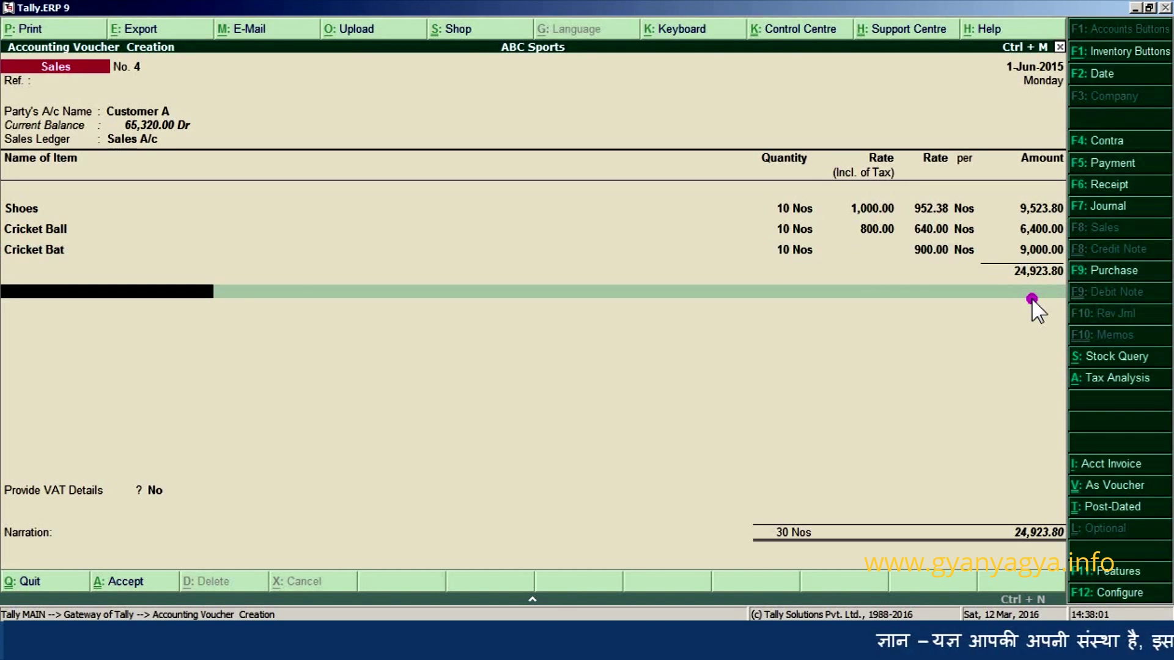
Add the VAT @ 5%, VAT @ 25% and VAT @ 13% ledgers to the sales voucher and open its tax analysis.
type("VAT @ 5%")
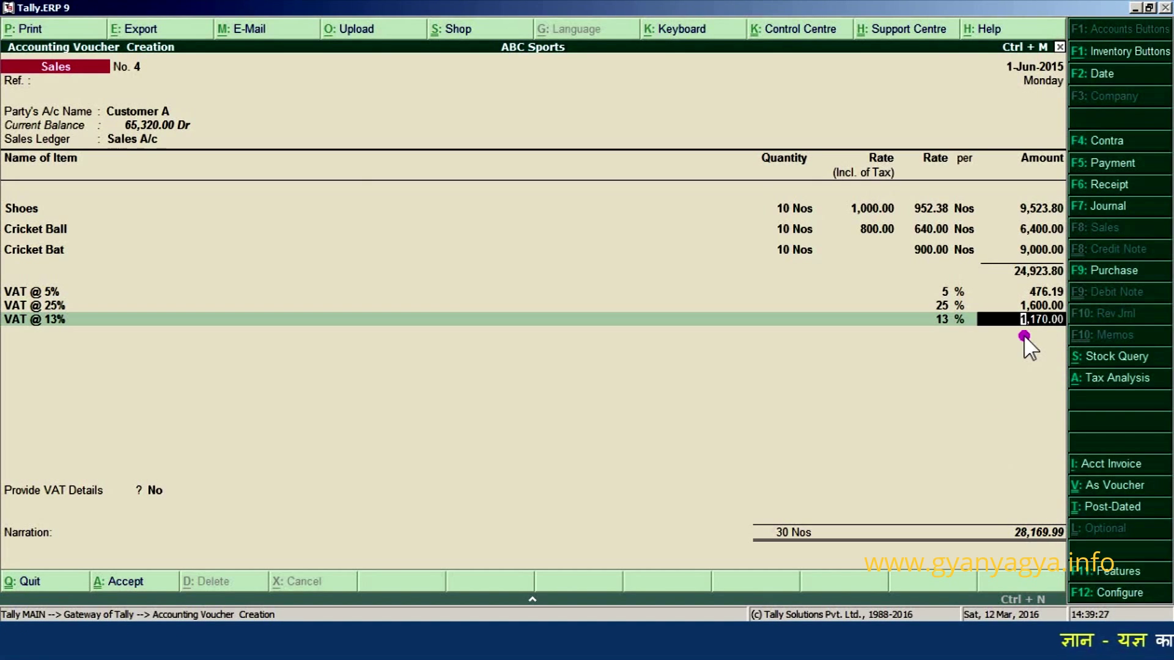
key("Return")
key("Return")
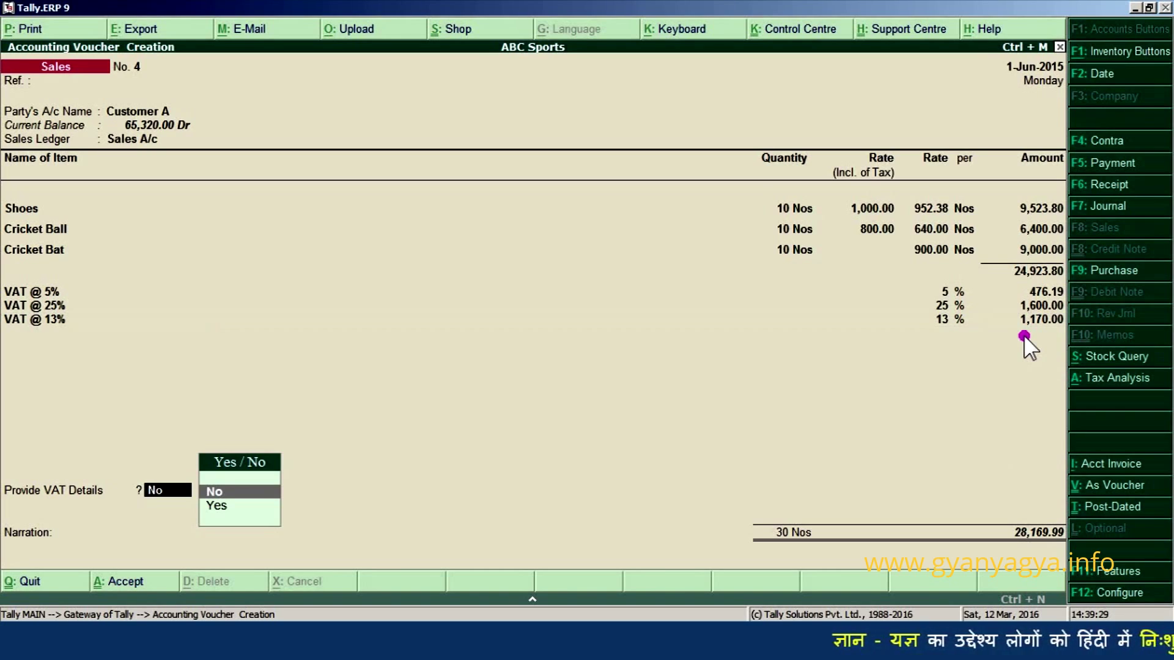
key("alt+a")
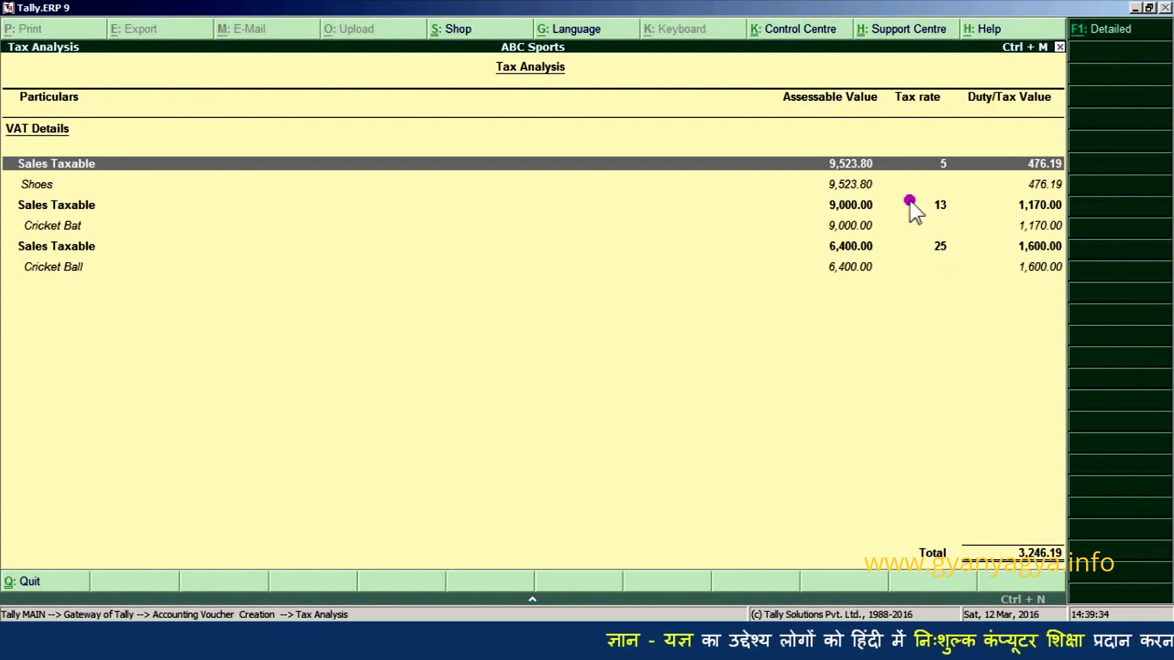